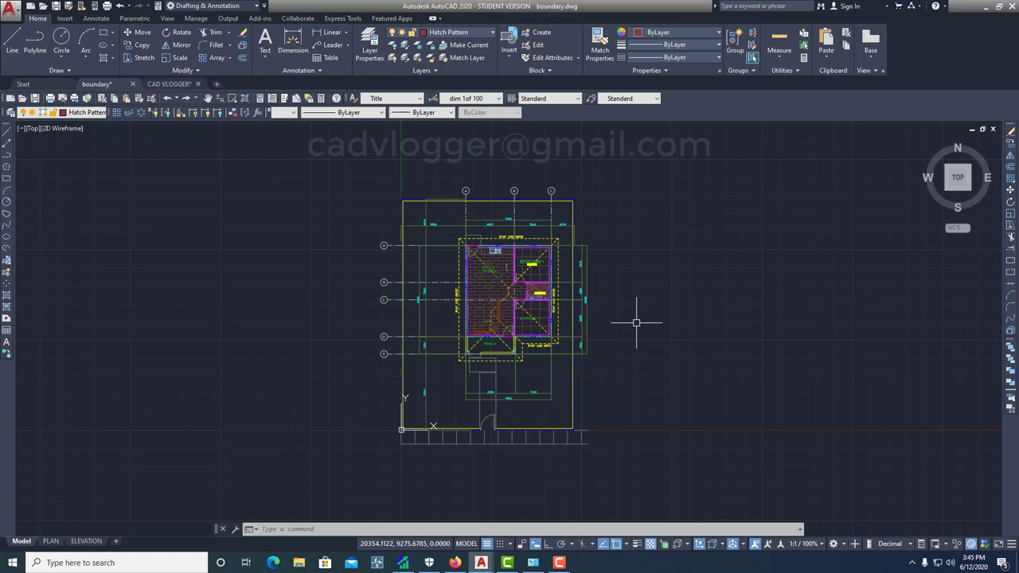
- Open the Options dialog for boundary.dwg, showing the Display tab
middle_click_drag(574, 321, 571, 318)
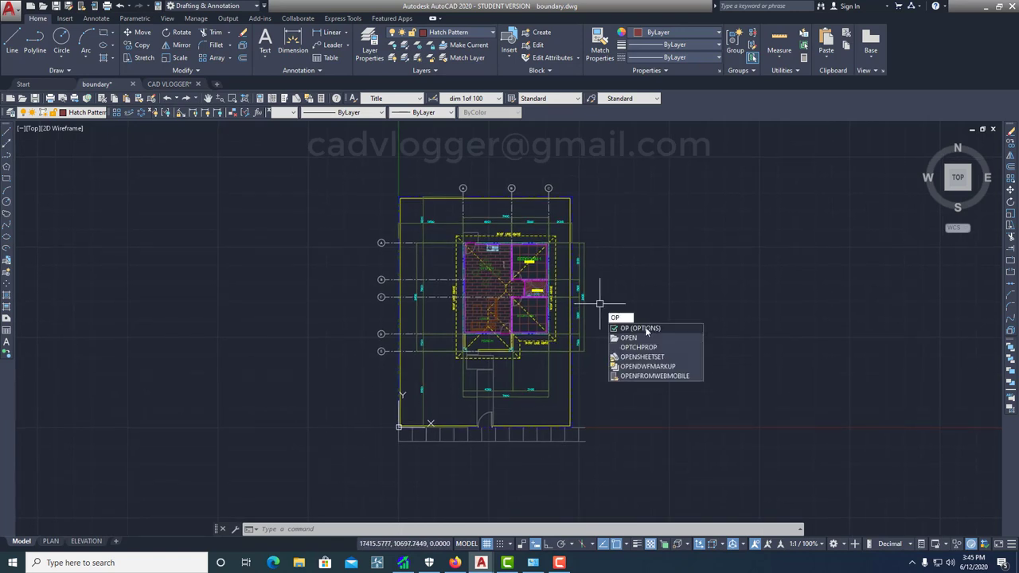
left_click(642, 329)
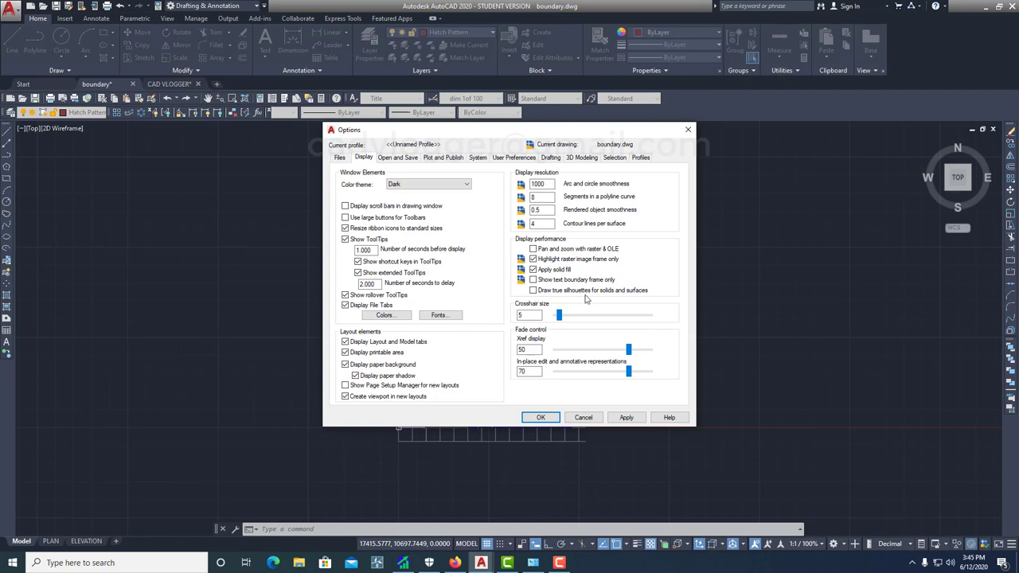
- On the Files tab, expand Printer Support File Path down to Plot Style Table Search Path
left_click(340, 158)
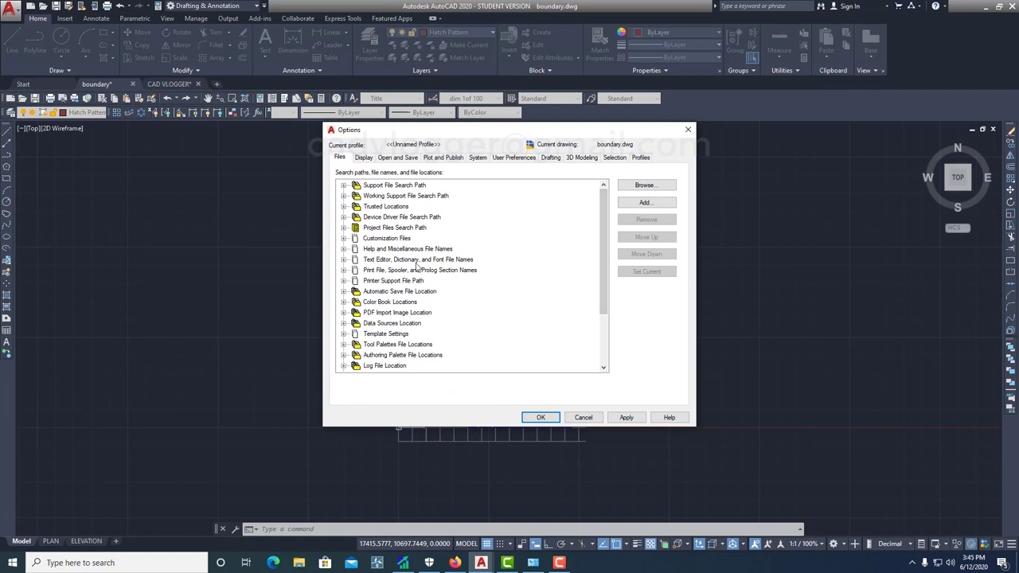
mouse_move(603, 214)
left_mouse_down()
mouse_move(601, 293)
mouse_move(607, 208)
left_mouse_up()
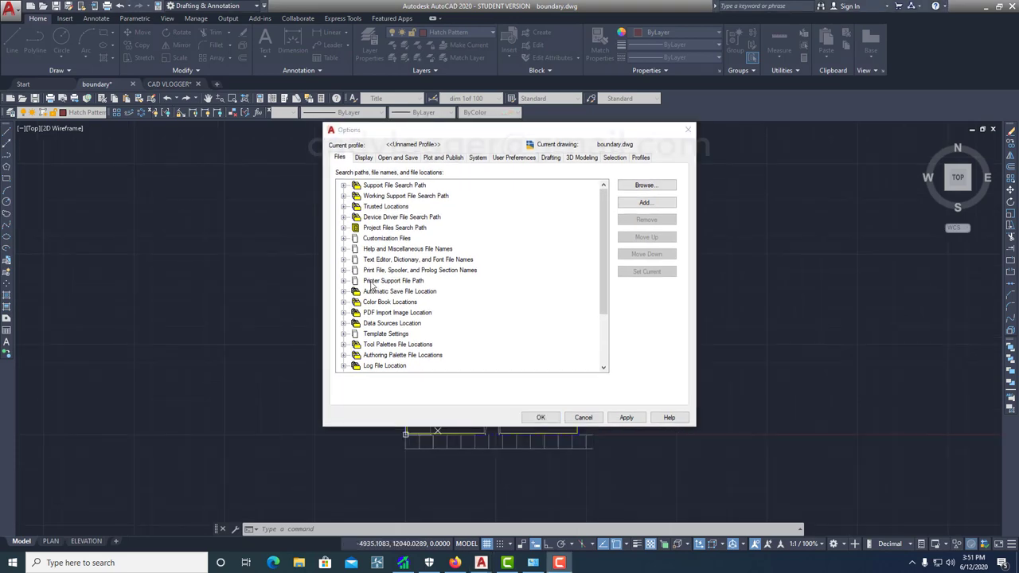
left_click(373, 281)
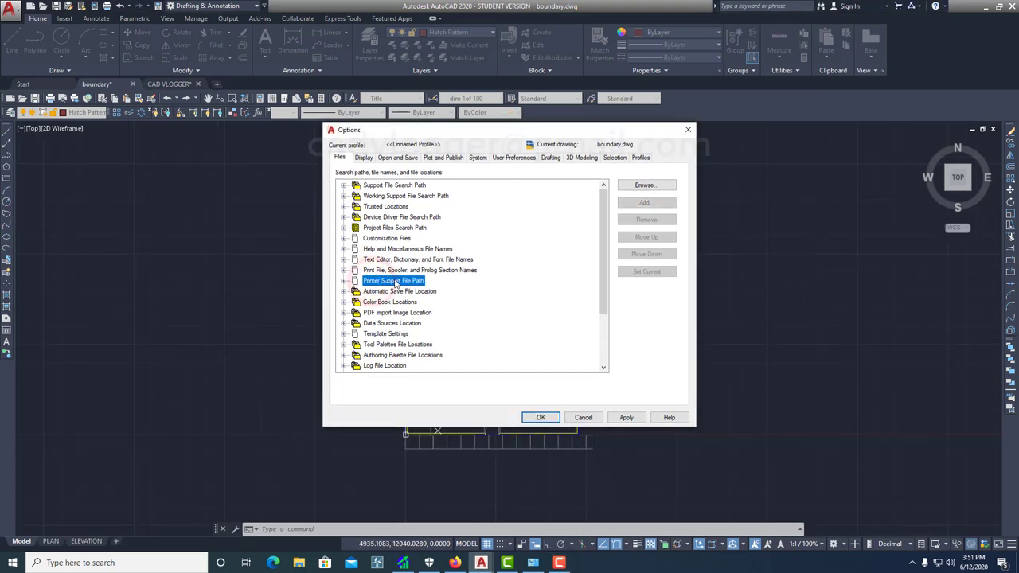
left_click(344, 282)
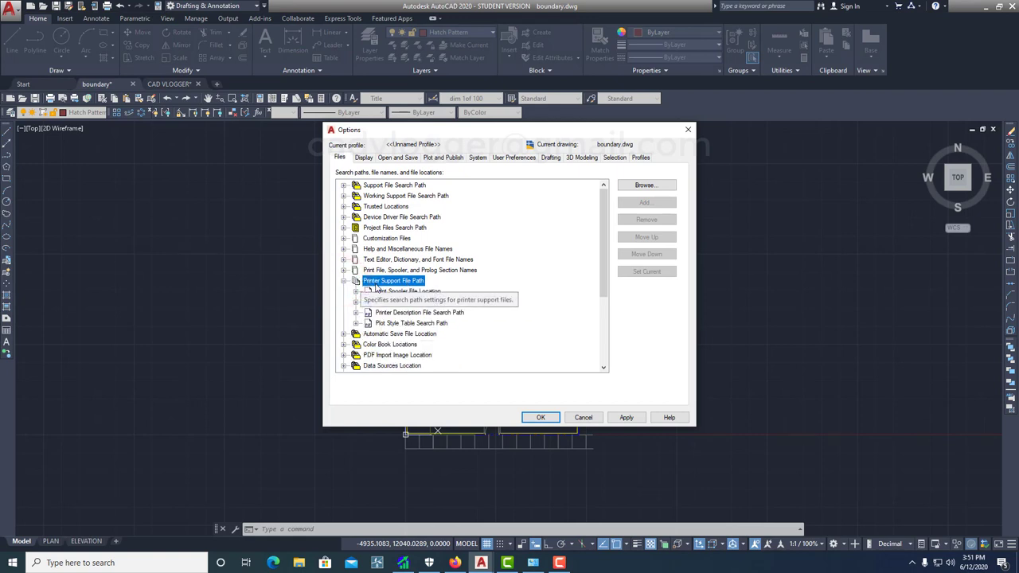
left_click(390, 325)
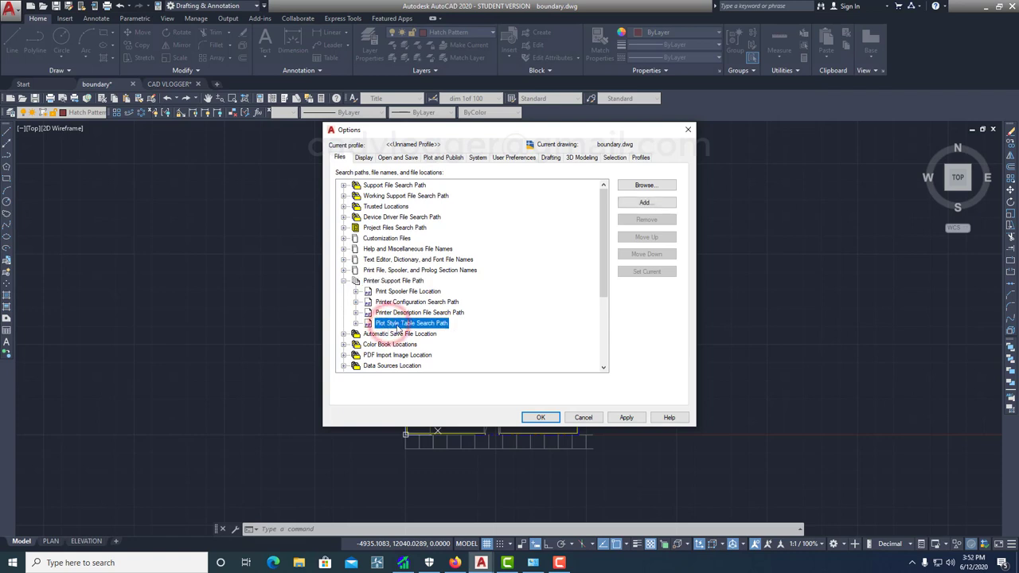
left_click(355, 323)
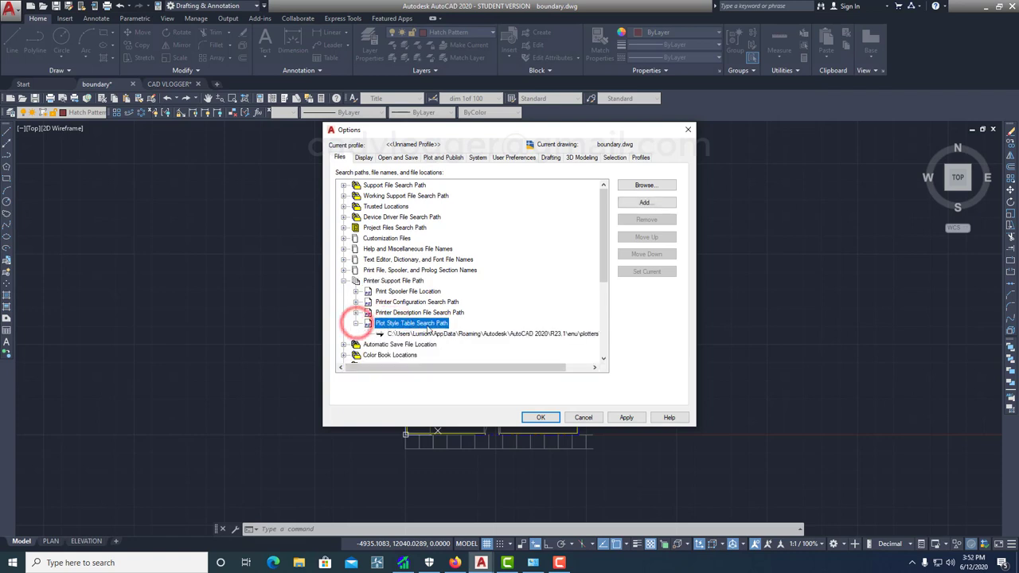
- Inspect the current plot style folder path, then cancel Options without changes
left_click(398, 334)
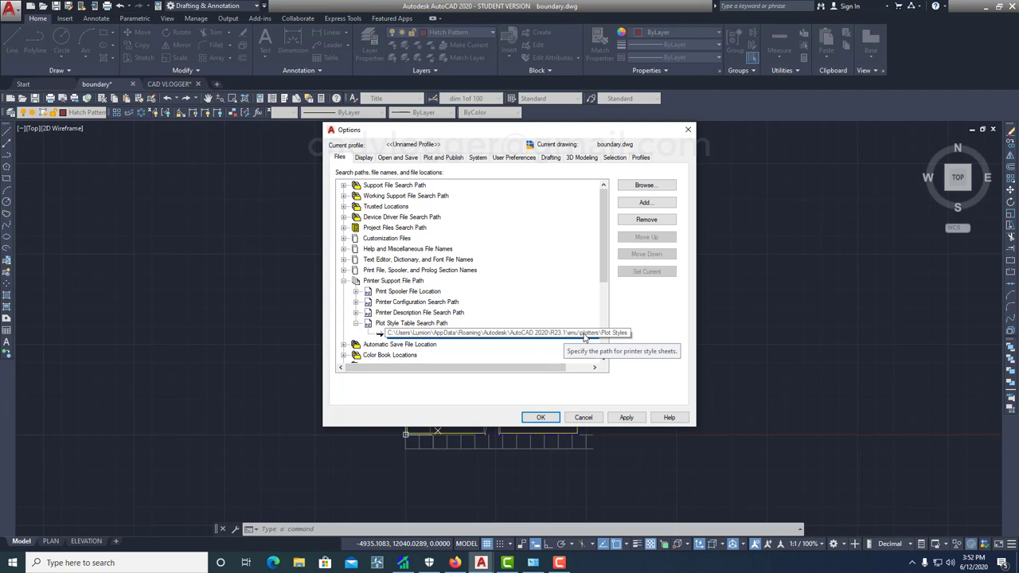
left_click(454, 335)
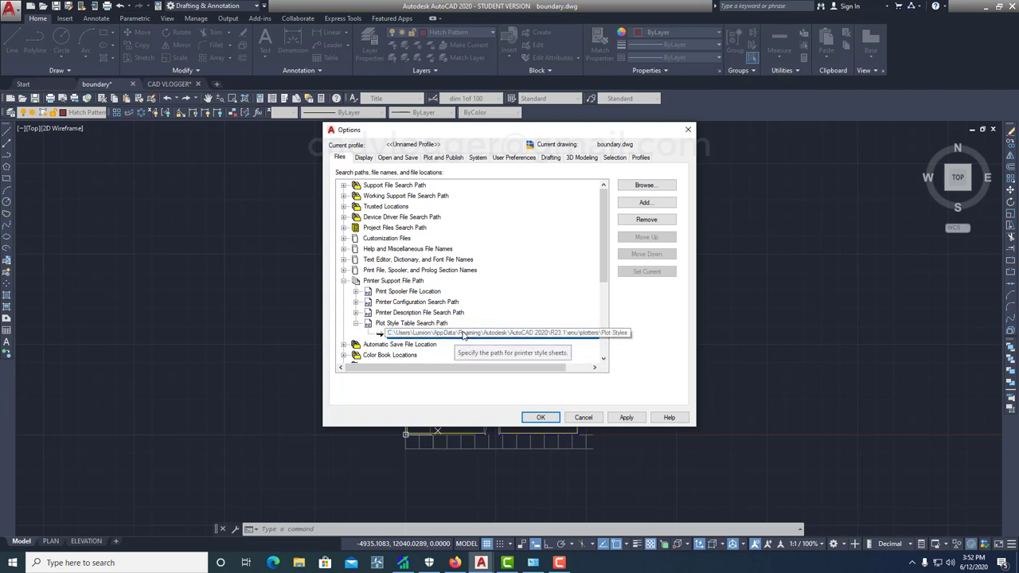
left_click(530, 334)
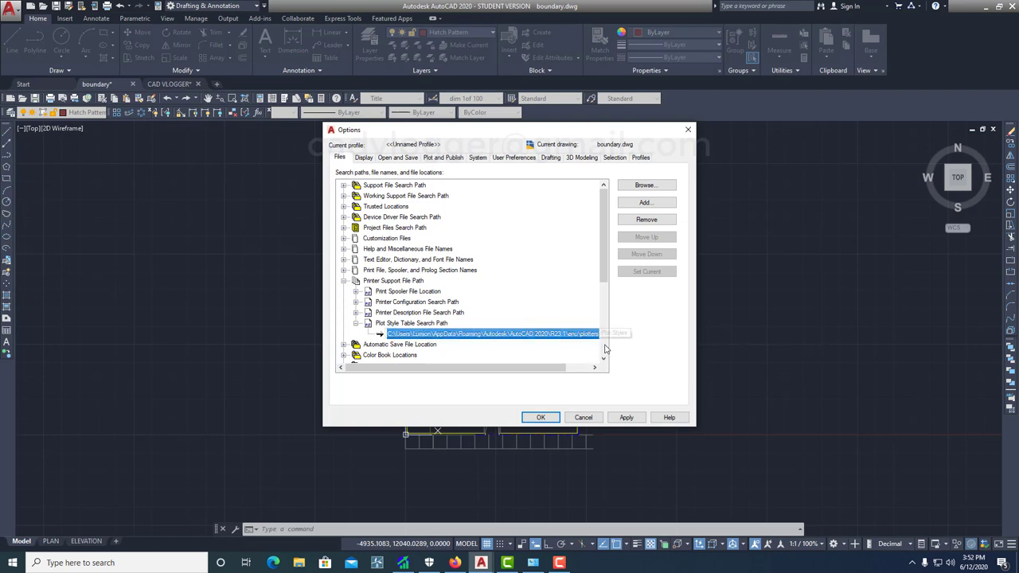
left_click(584, 418)
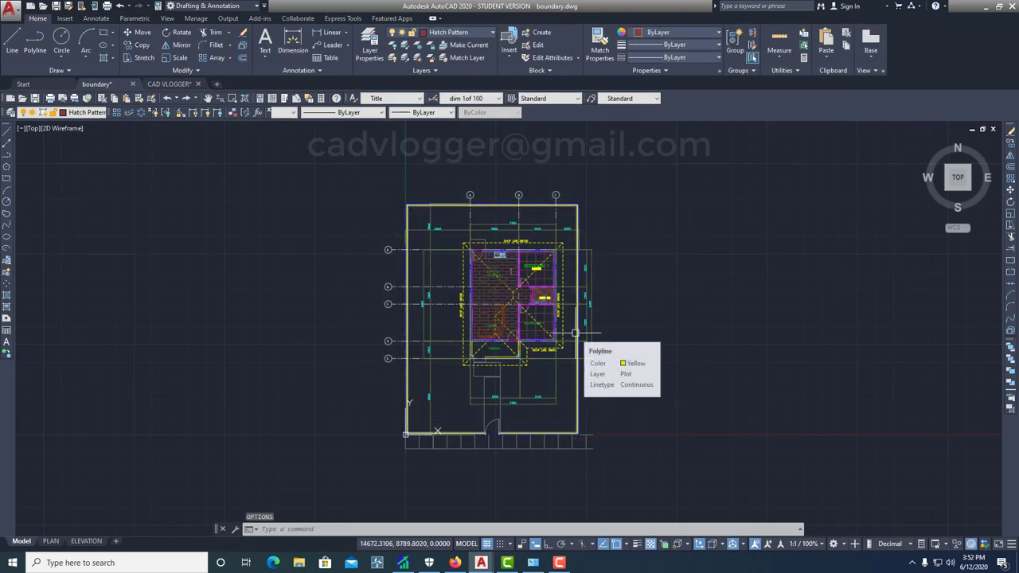
- Start a plot and assign DWF Virtual Pens.ctb as the plot style for all layouts
key("ctrl+p")
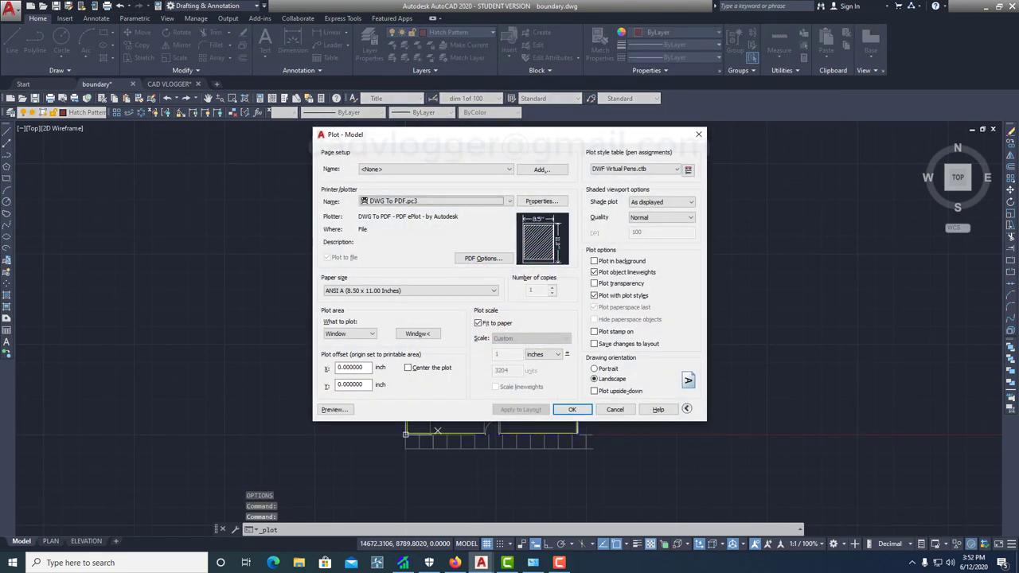
left_click(634, 169)
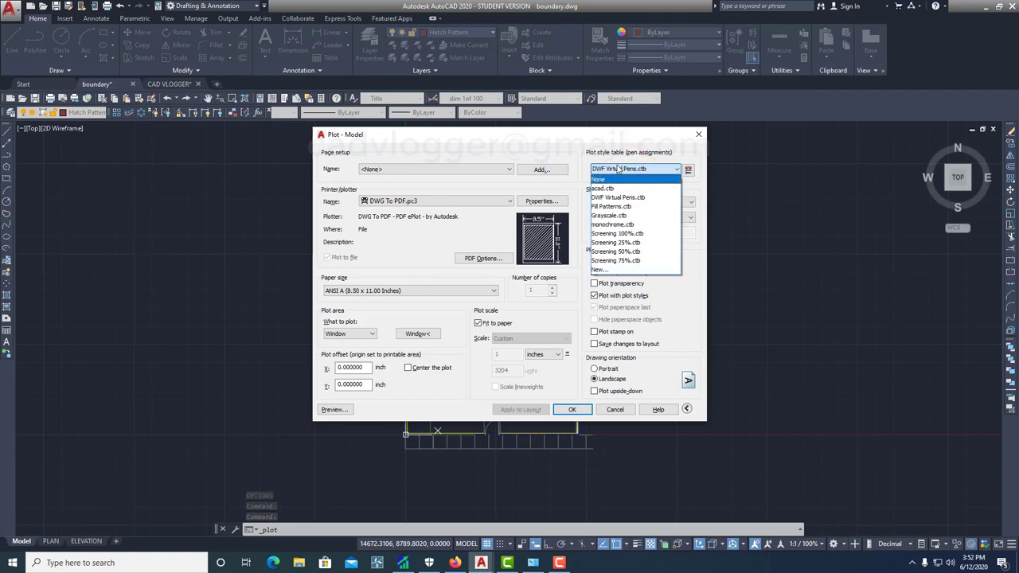
left_click(627, 197)
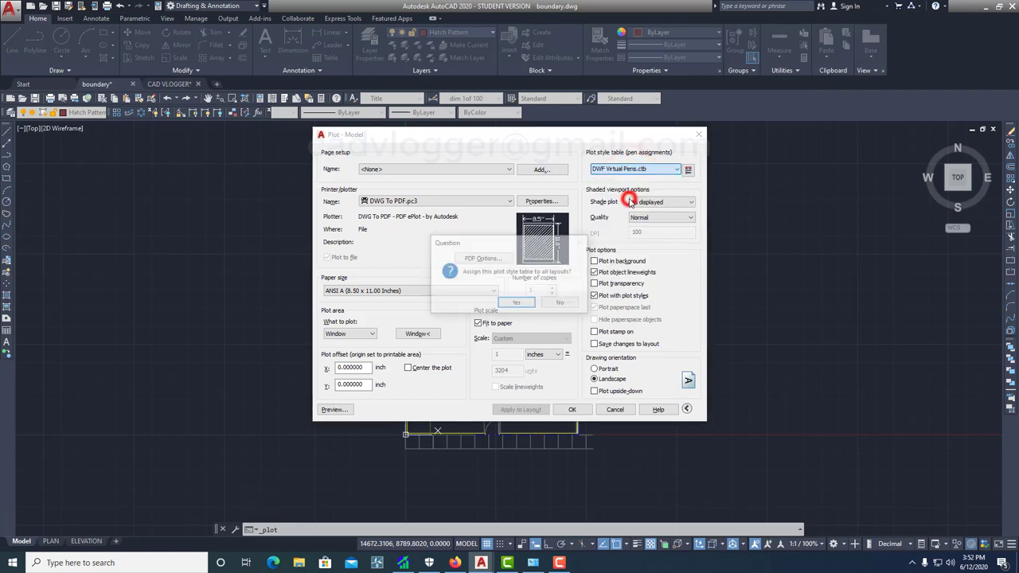
left_click(517, 304)
- Choose DWG To PDF.pc3 as the plotter with ISO A4 paper
left_click(481, 201)
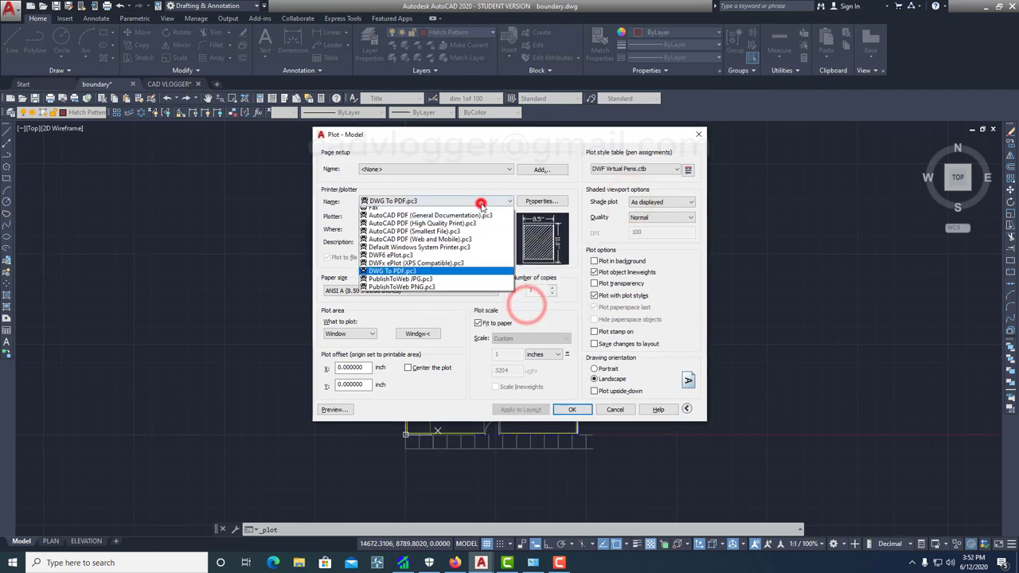
left_click(481, 202)
left_click(481, 201)
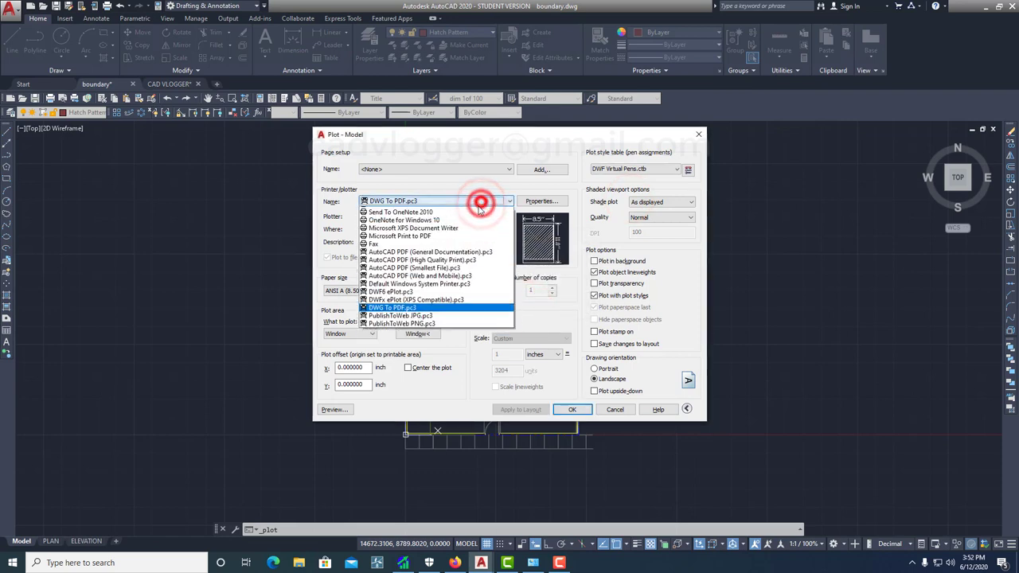
left_click(403, 308)
left_click(405, 289)
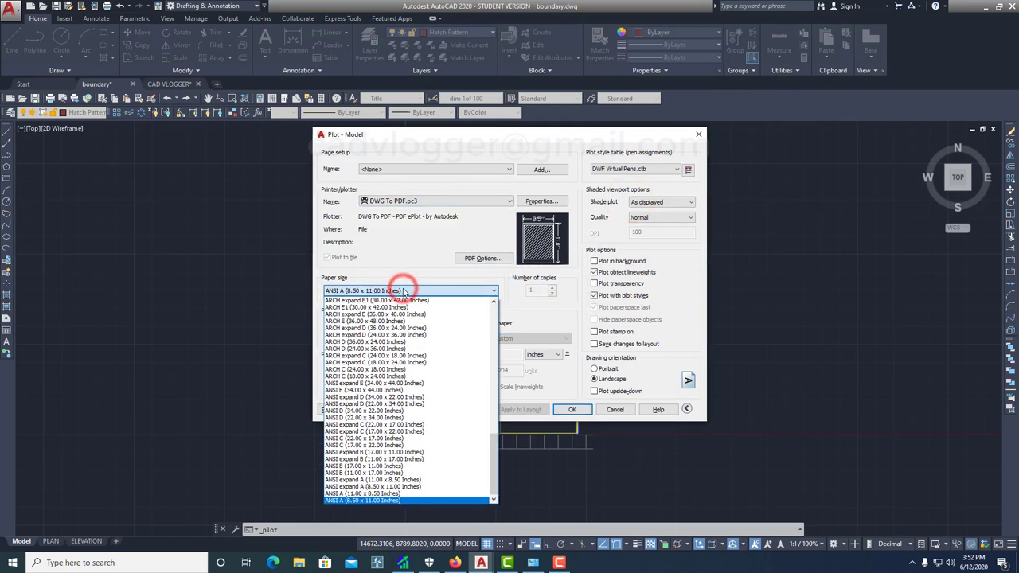
scroll(388, 351, "up", 8)
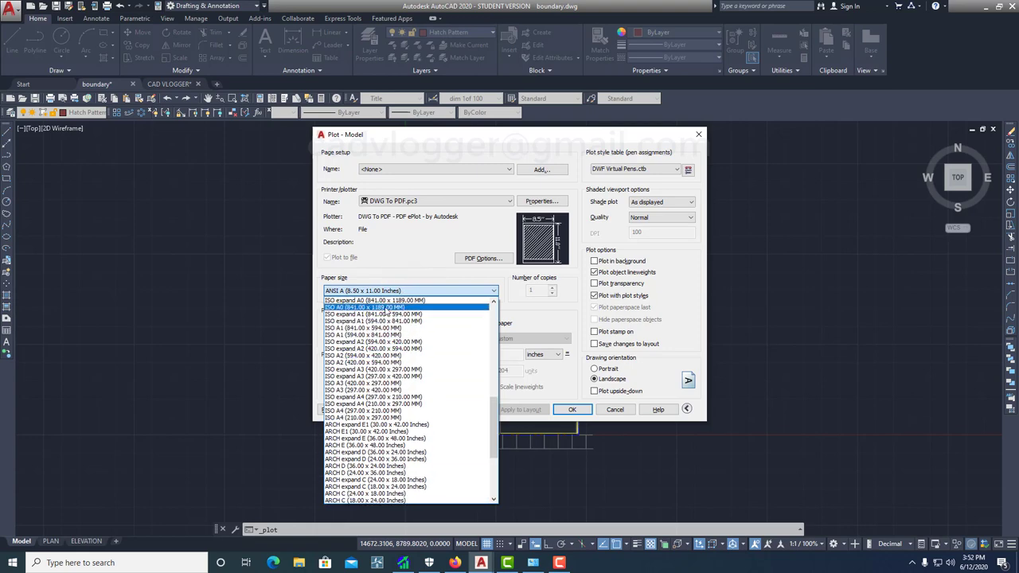
left_click(371, 404)
- Window the plot area around the floor plan and centre the plot
left_click(422, 334)
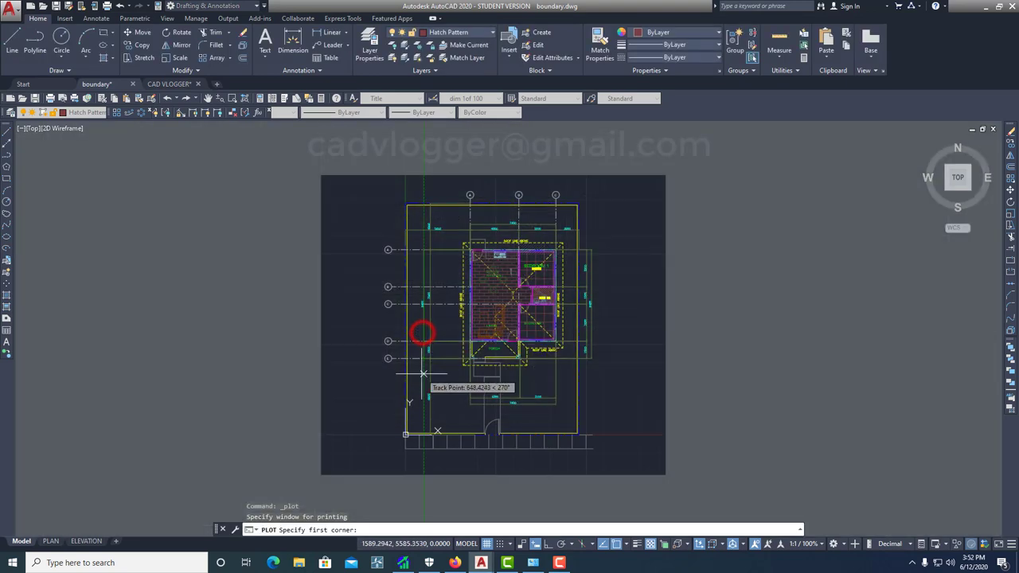
left_click(356, 478)
left_click(626, 177)
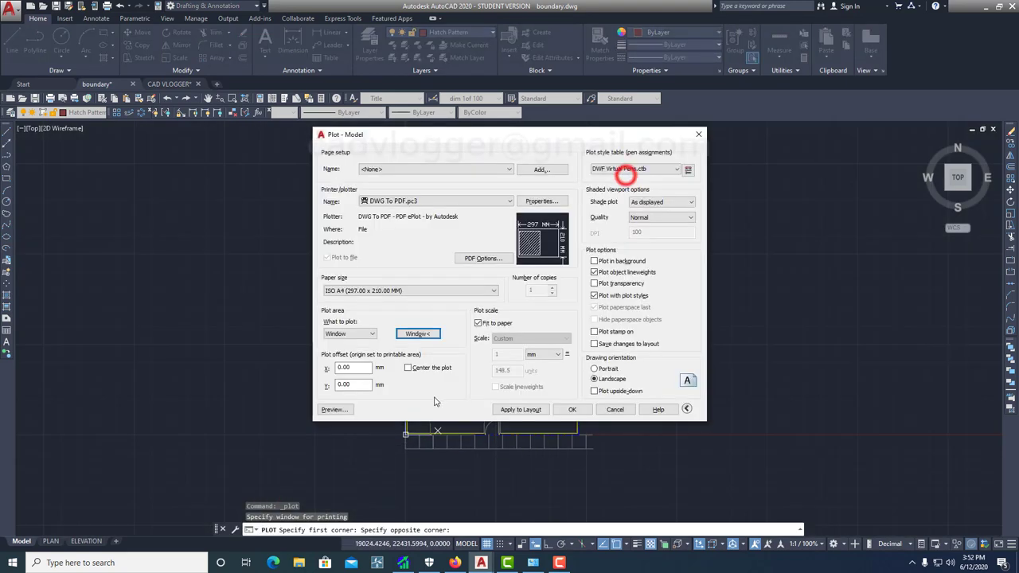
left_click(409, 368)
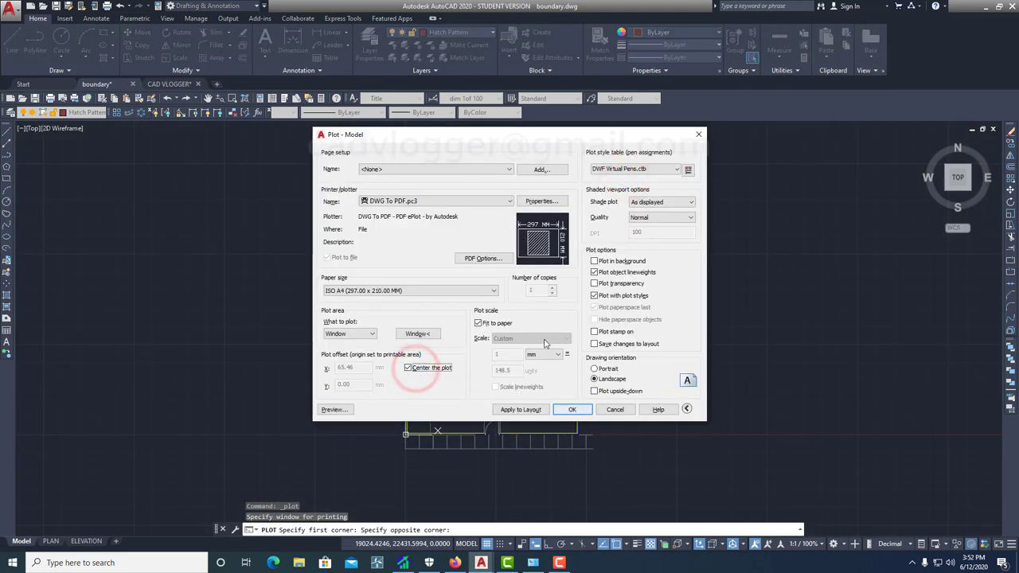
- Apply the settings to the layout and preview the landscape sheet
left_click(517, 409)
left_click(337, 410)
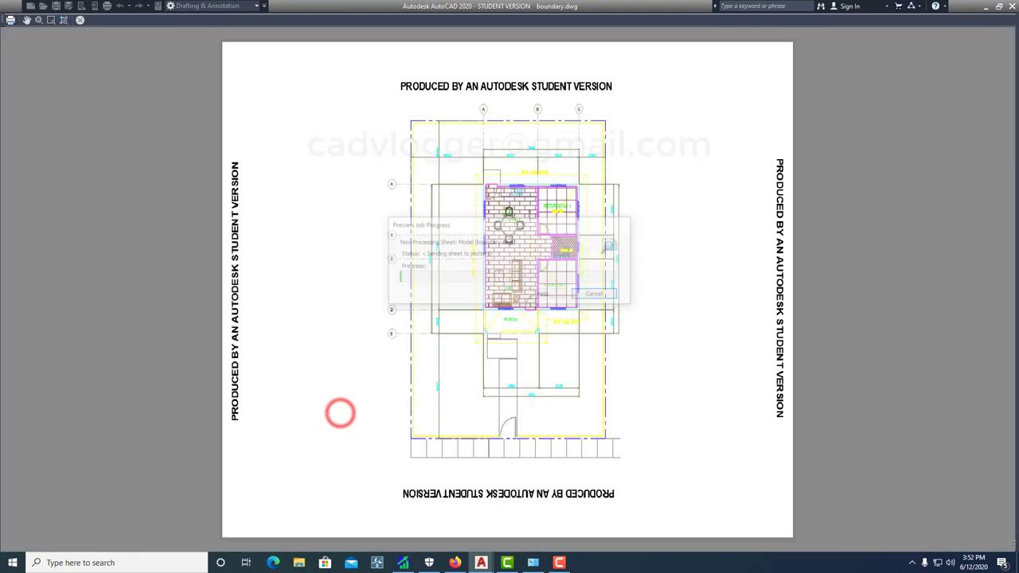
scroll(562, 298, "up", 3)
scroll(546, 291, "down", 3)
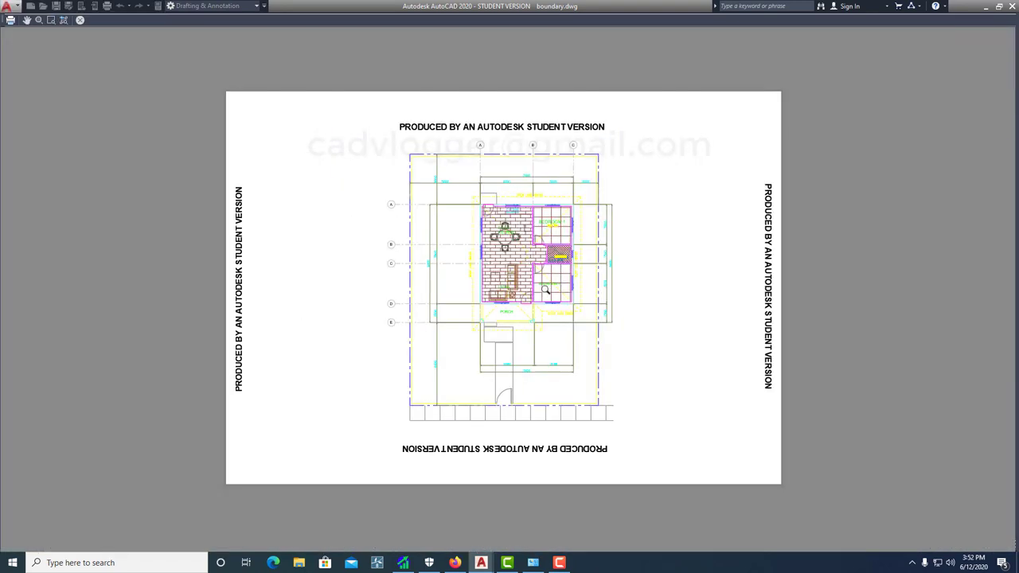
key("Escape")
- Switch the drawing orientation to portrait, apply to layout and preview again
left_click(604, 367)
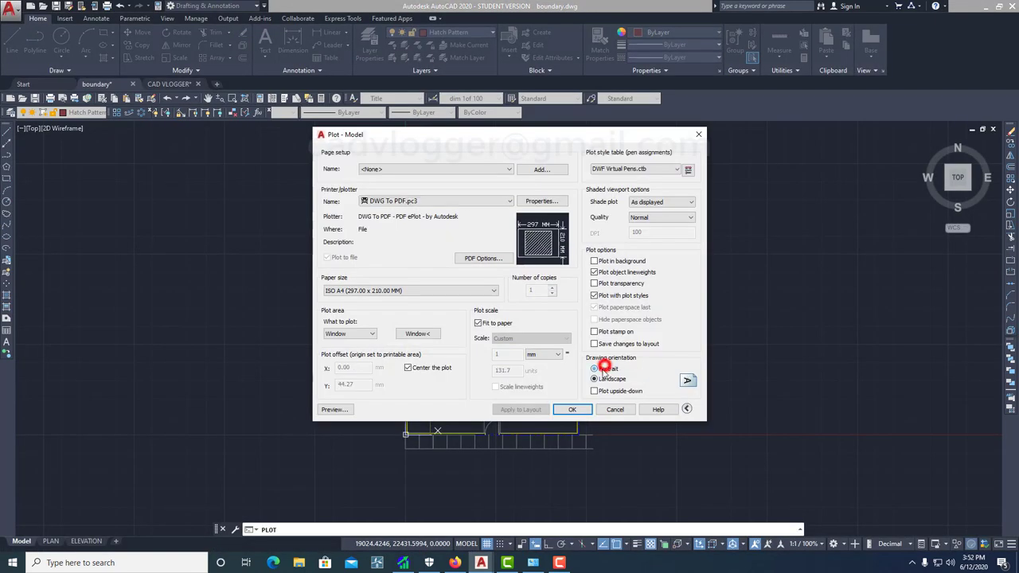
left_click(521, 410)
left_click(335, 409)
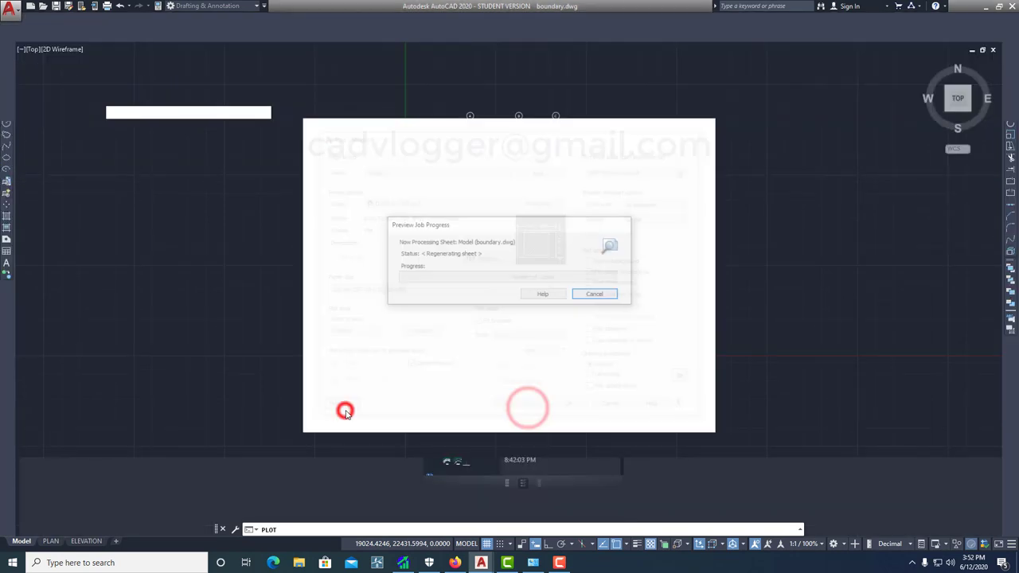
- Zoom and pan around the portrait A4 preview, then return to the Plot dialog
scroll(532, 243, "up", 4)
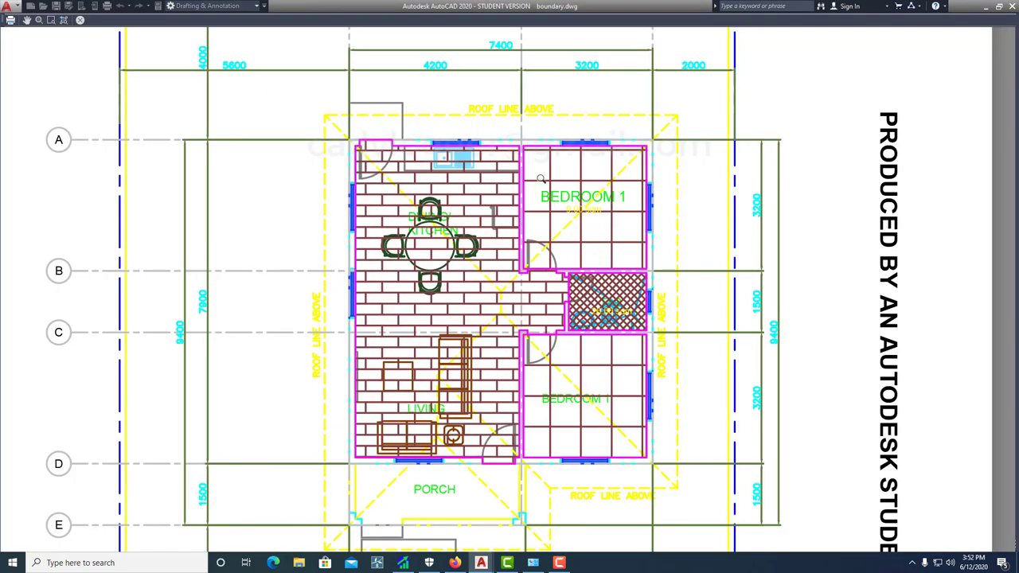
scroll(540, 179, "up", 3)
scroll(523, 154, "down", 3)
scroll(449, 194, "up", 2)
scroll(479, 157, "up", 2)
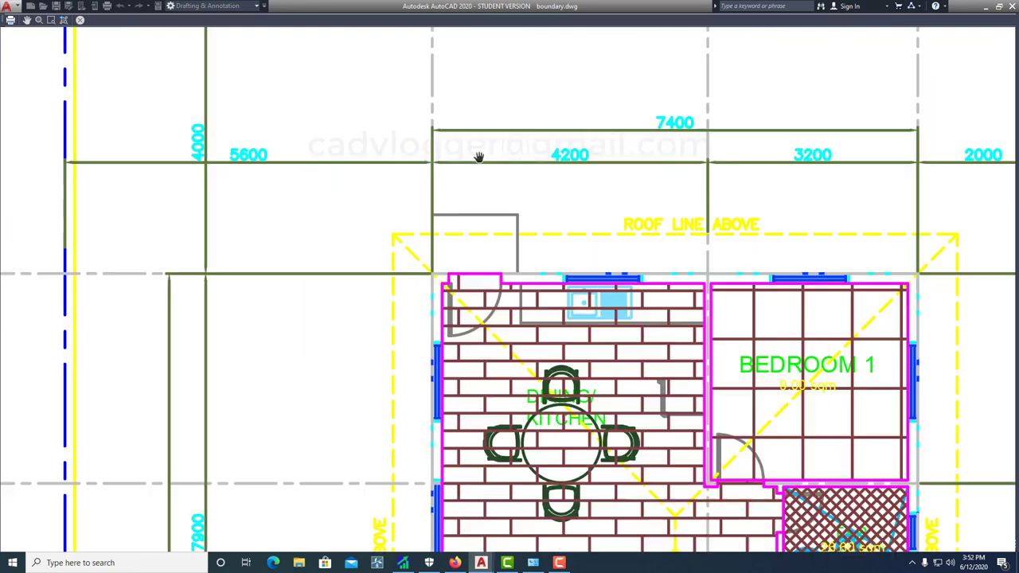
scroll(617, 210, "down", 3)
scroll(510, 253, "down", 4)
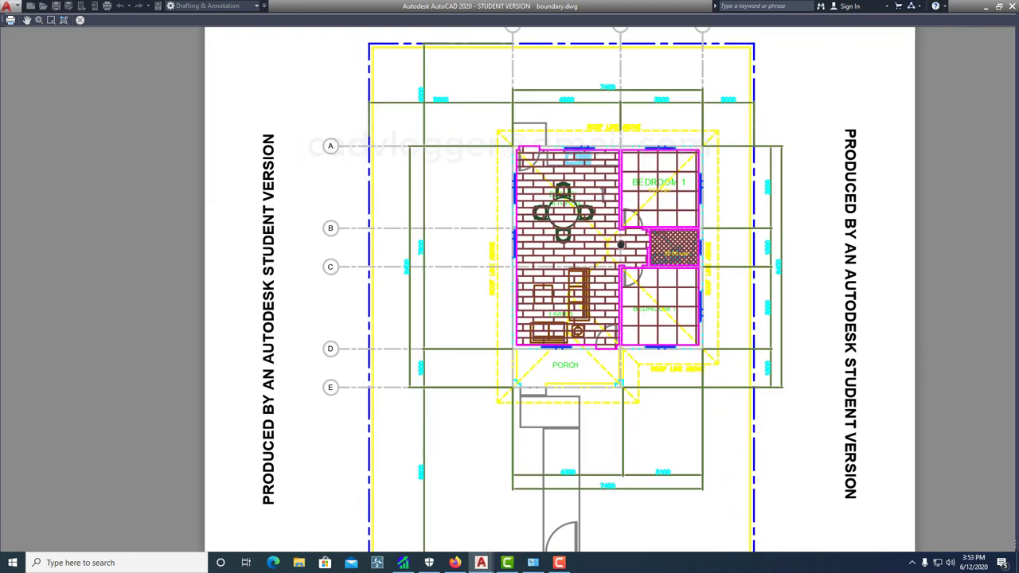
mouse_move(531, 268)
left_mouse_down()
mouse_move(576, 269)
mouse_move(563, 286)
left_mouse_up()
scroll(537, 234, "down", 2)
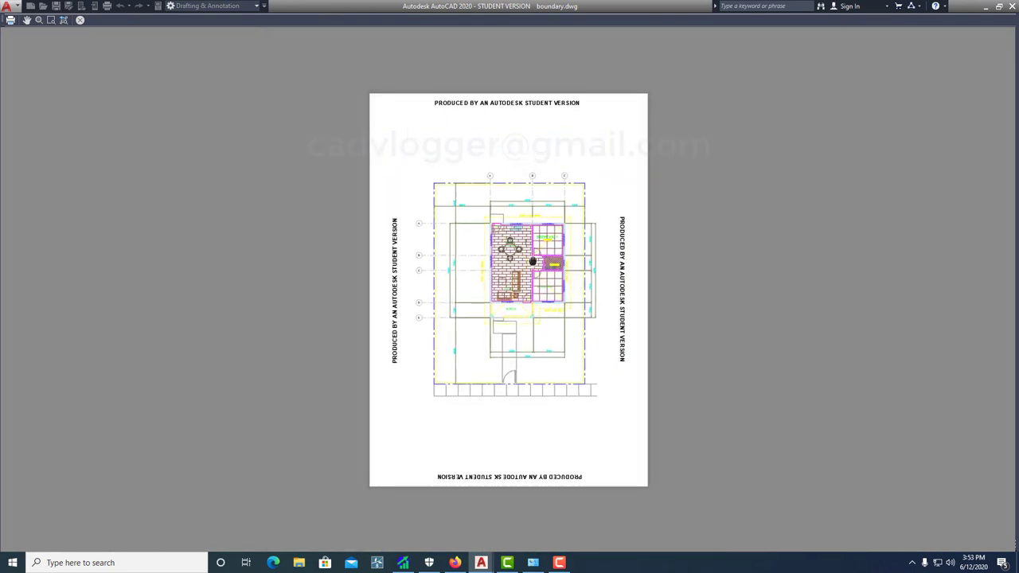
scroll(520, 244, "up", 2)
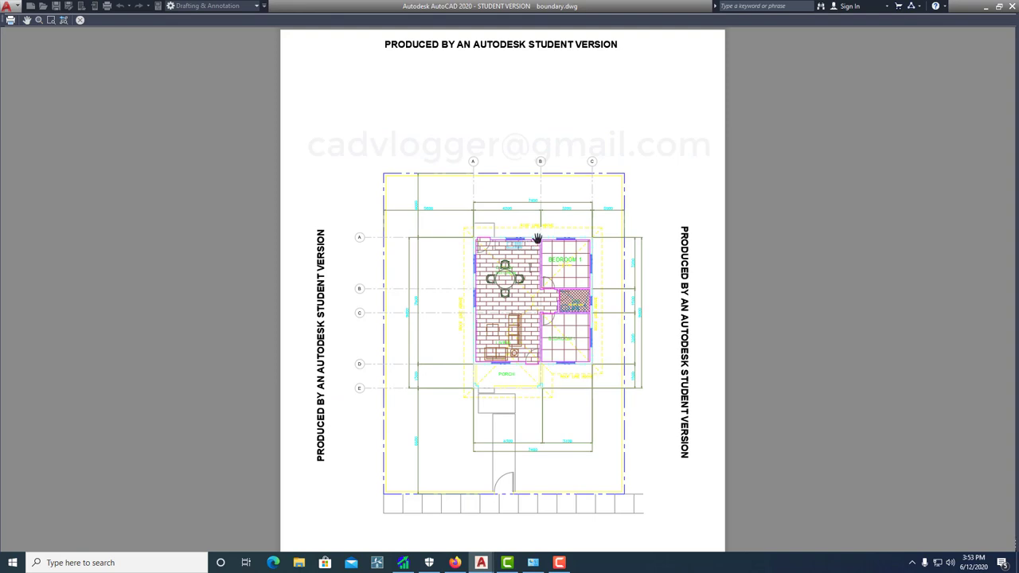
scroll(564, 248, "down", 2)
key("Escape")
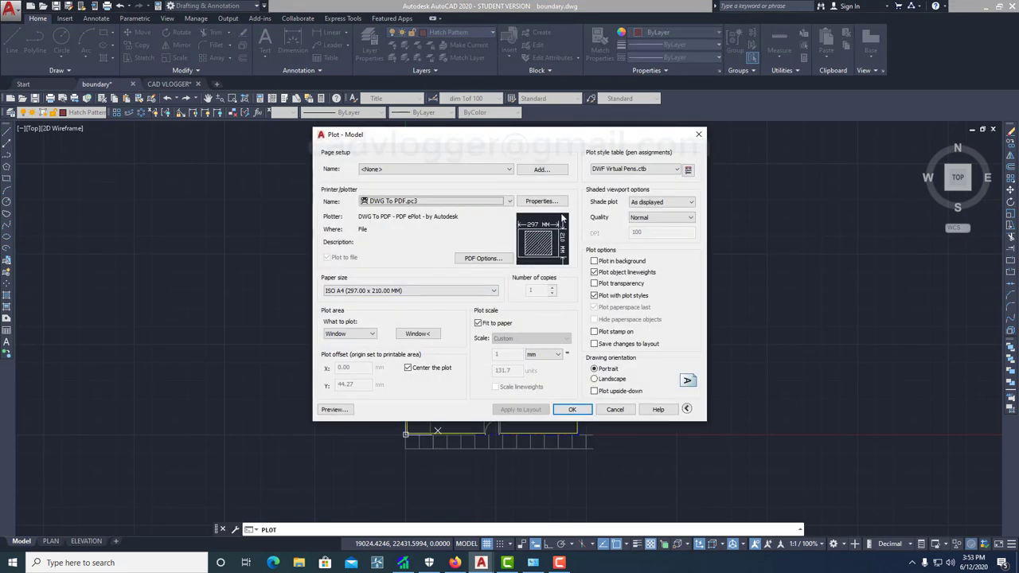
- Leave the plot style table as DWF Virtual Pens.ctb and cancel the Plot dialog without plotting
left_click_drag(570, 140, 560, 170)
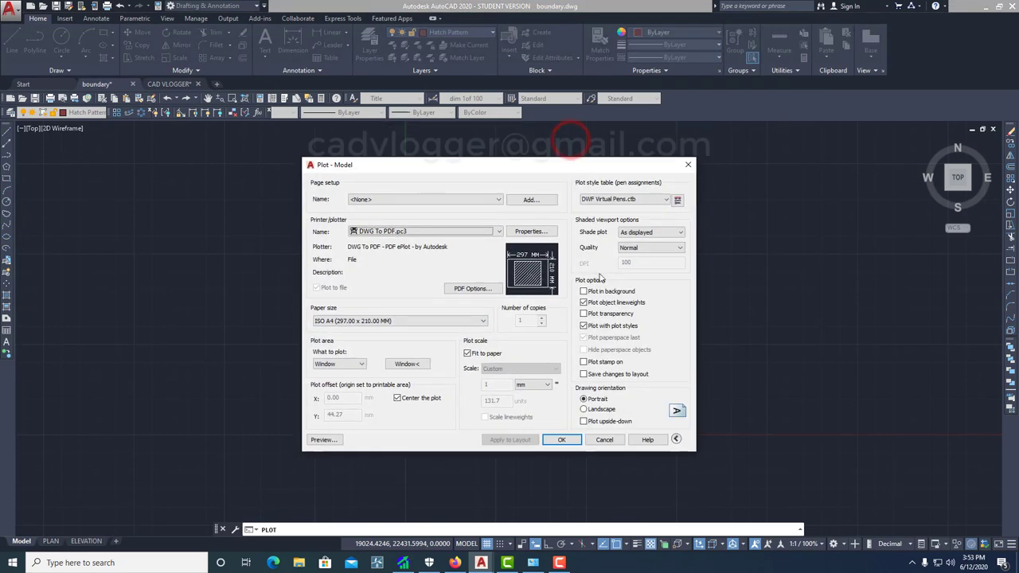
left_click(615, 204)
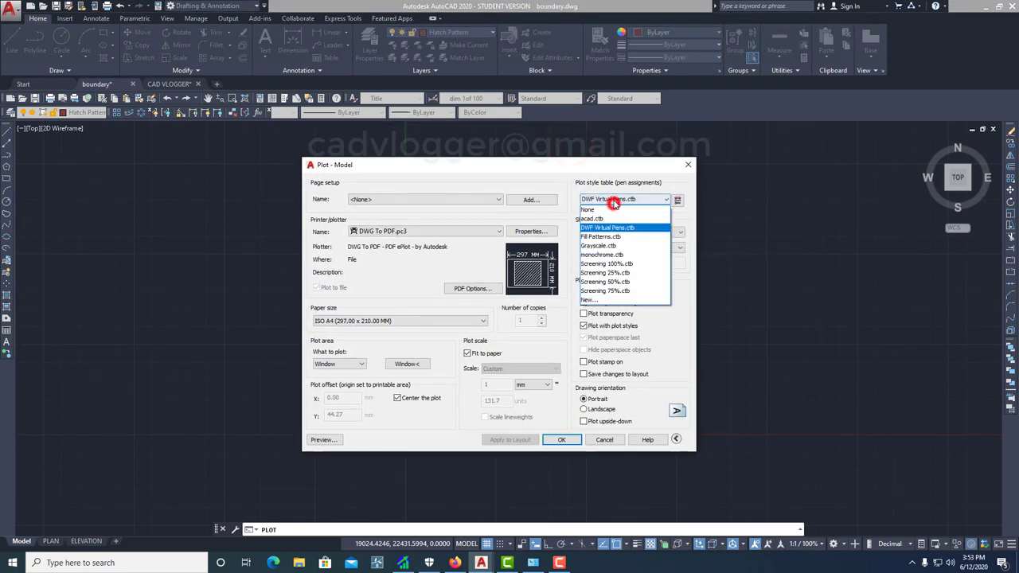
left_click(547, 166)
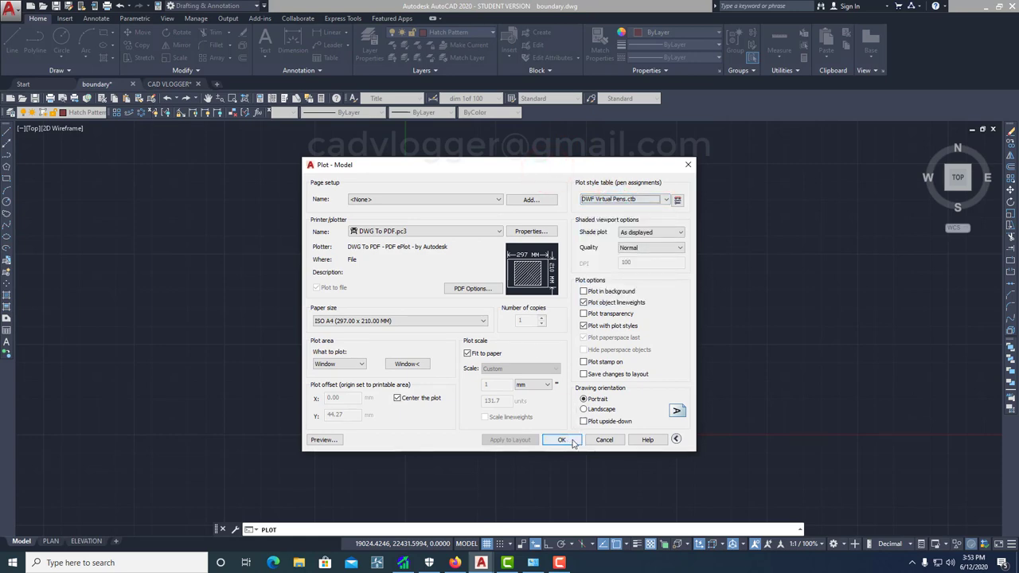
left_click(609, 439)
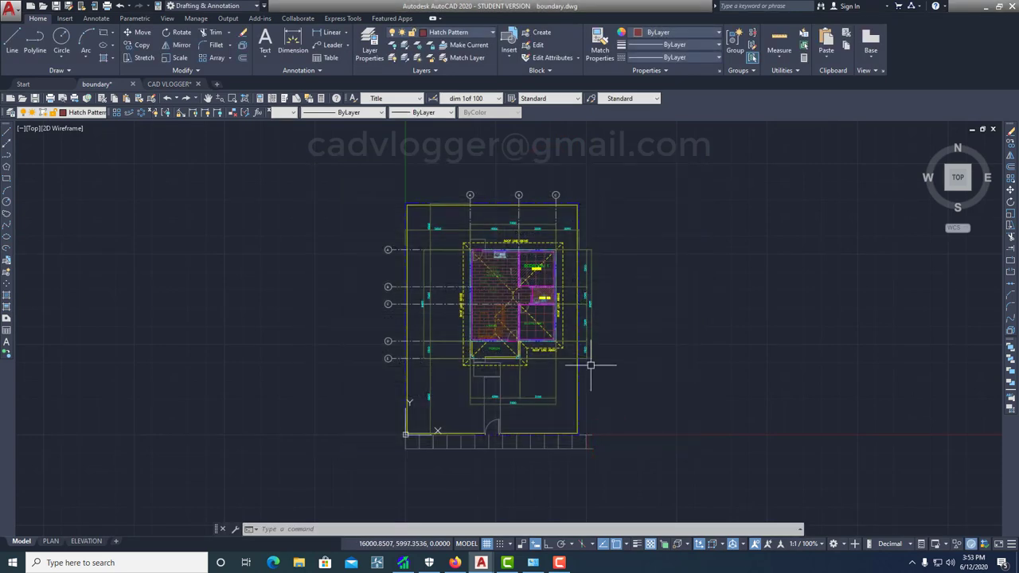
- Open Options with OP, select the Plot Style Table Search Path entry, and browse for a new folder
type("op")
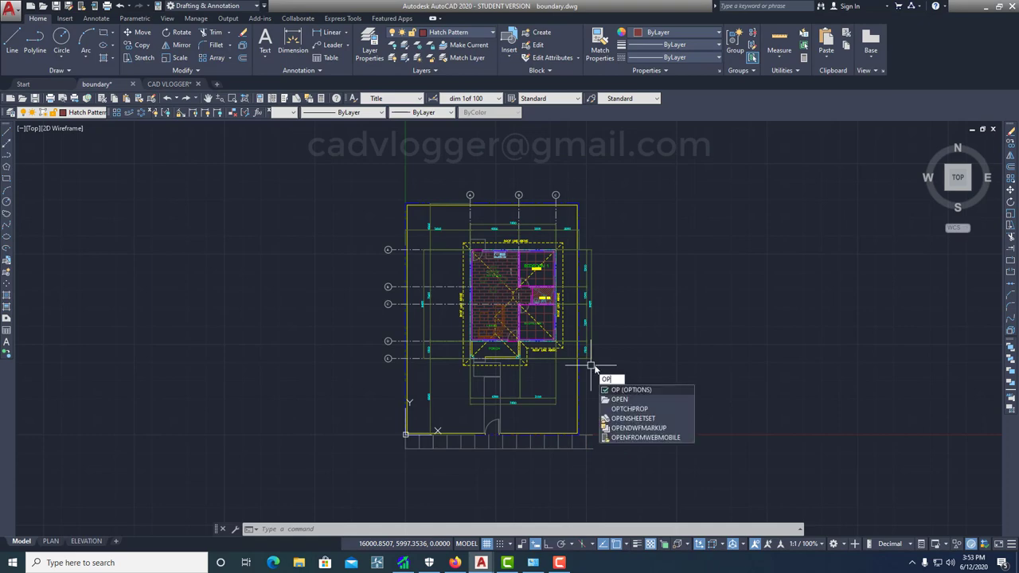
left_click(637, 390)
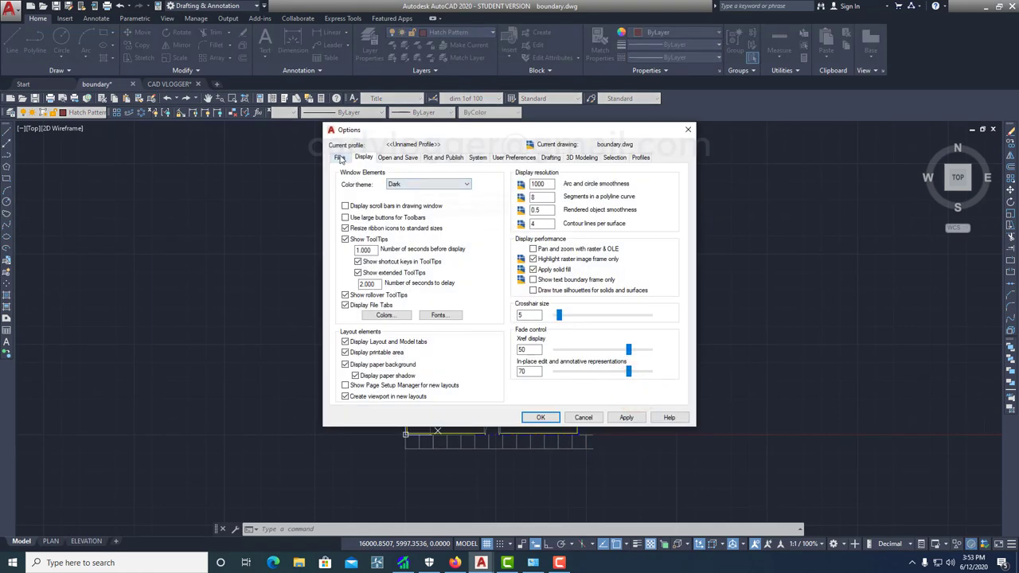
left_click(340, 157)
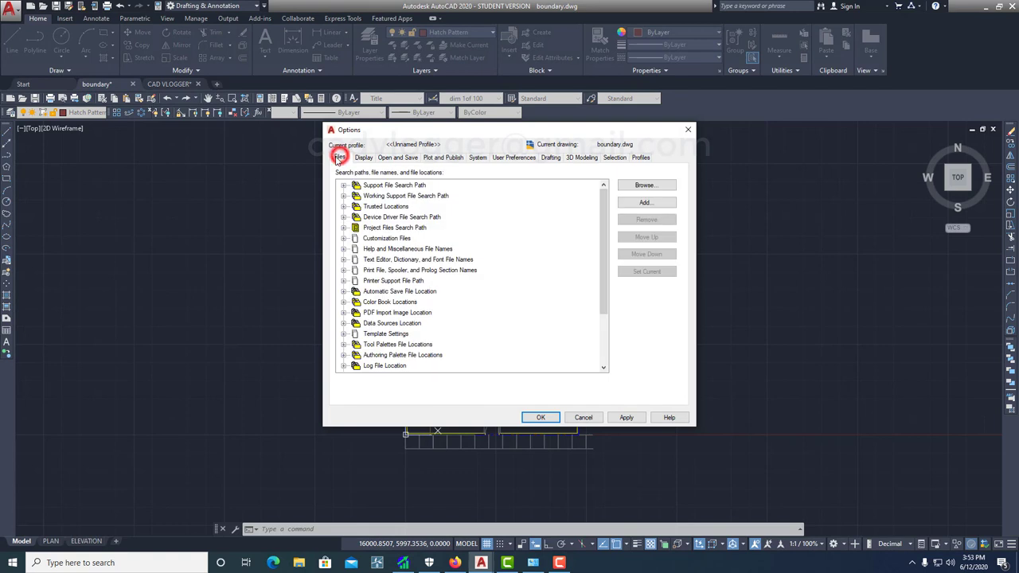
left_click(344, 282)
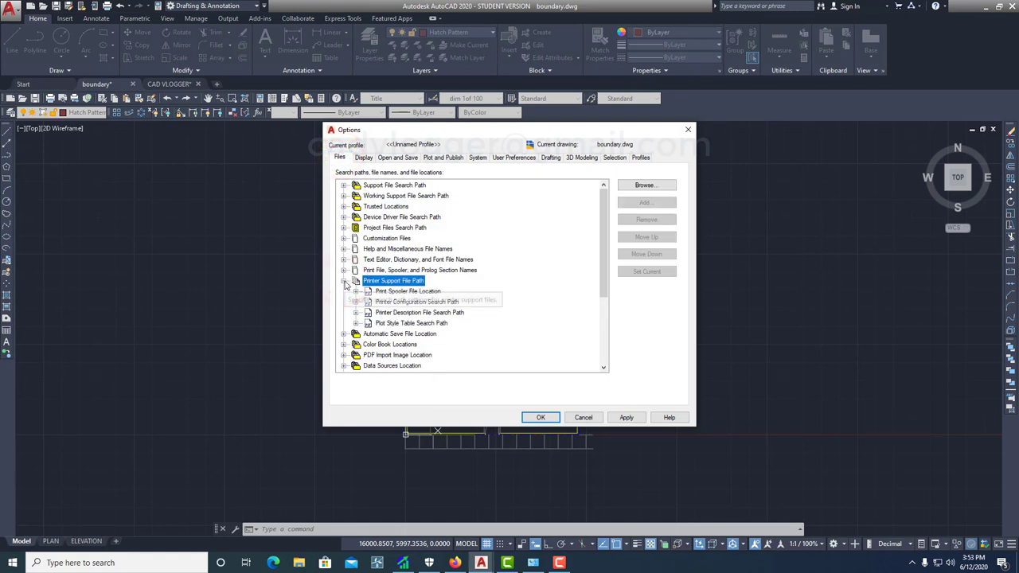
left_click(356, 323)
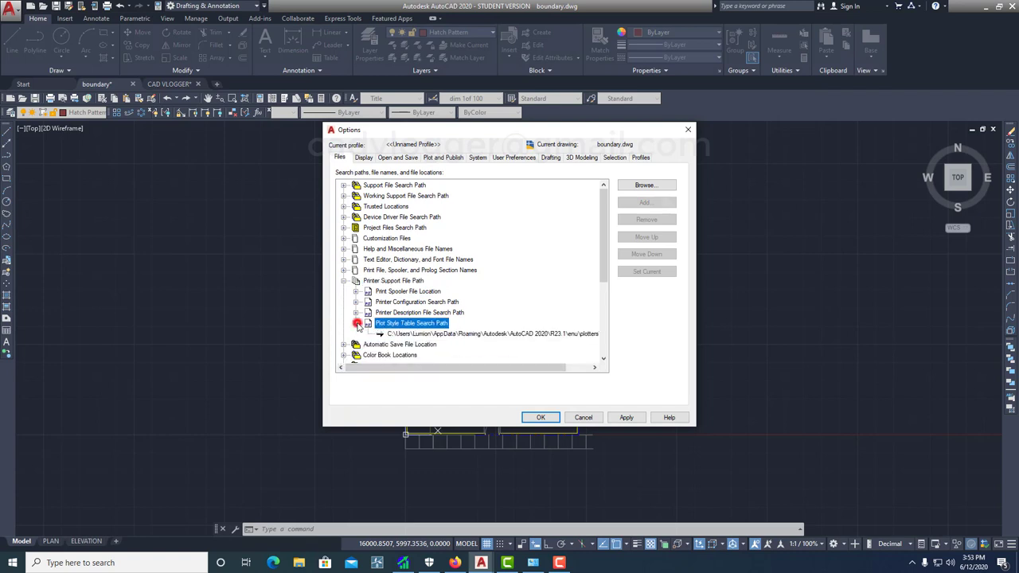
left_click(484, 336)
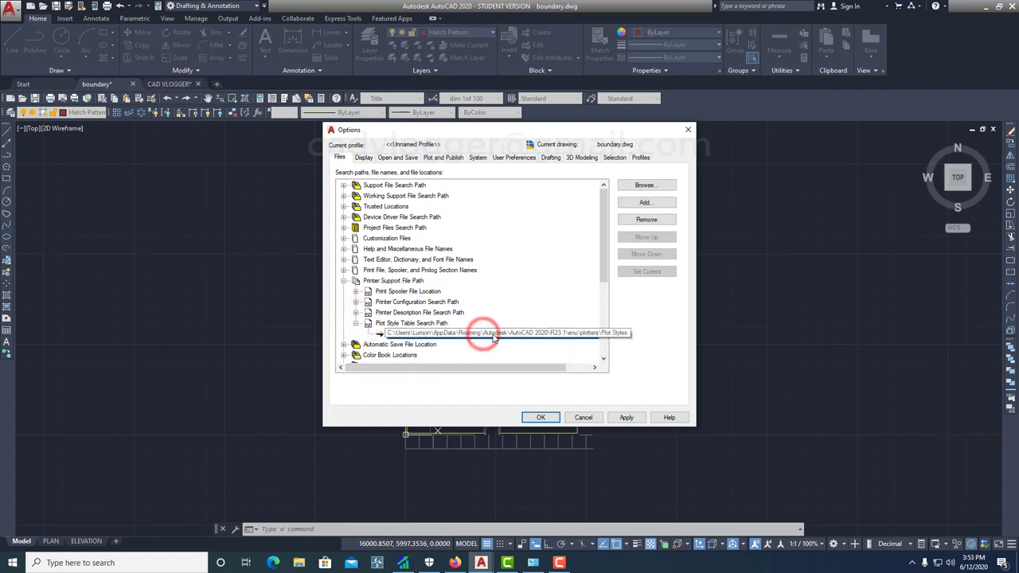
left_click(637, 203)
- Browse to Projects (D:) > Youtube Chanel > CAD Vlogg and select the CTB folder
left_click(646, 185)
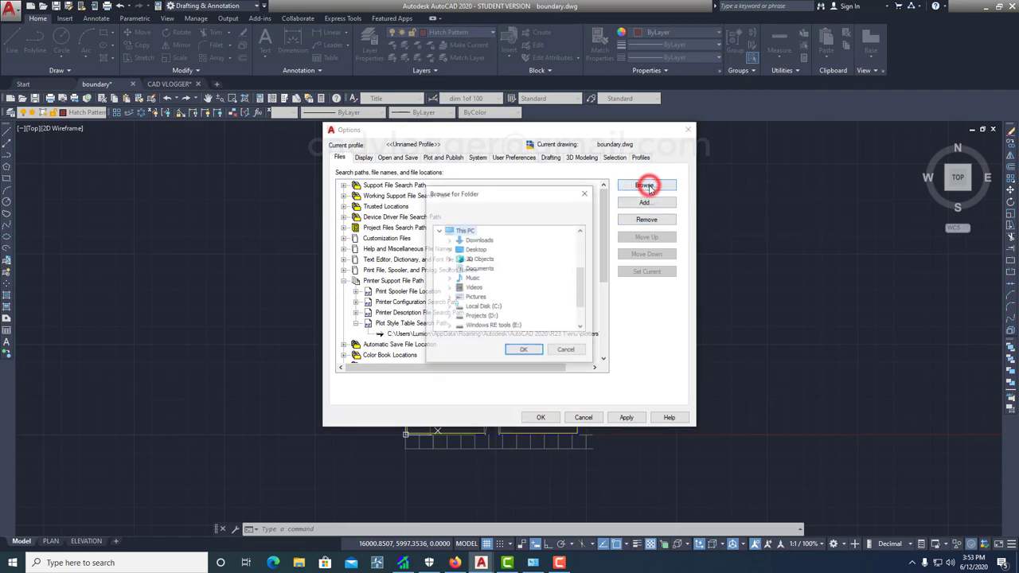
left_click_drag(583, 285, 584, 300)
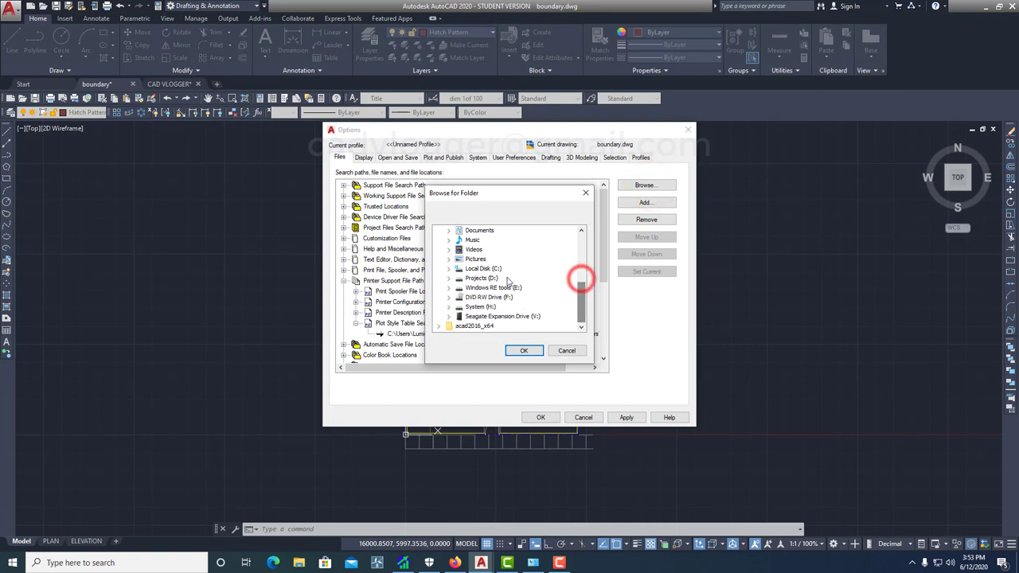
left_click(479, 278)
left_click(449, 279)
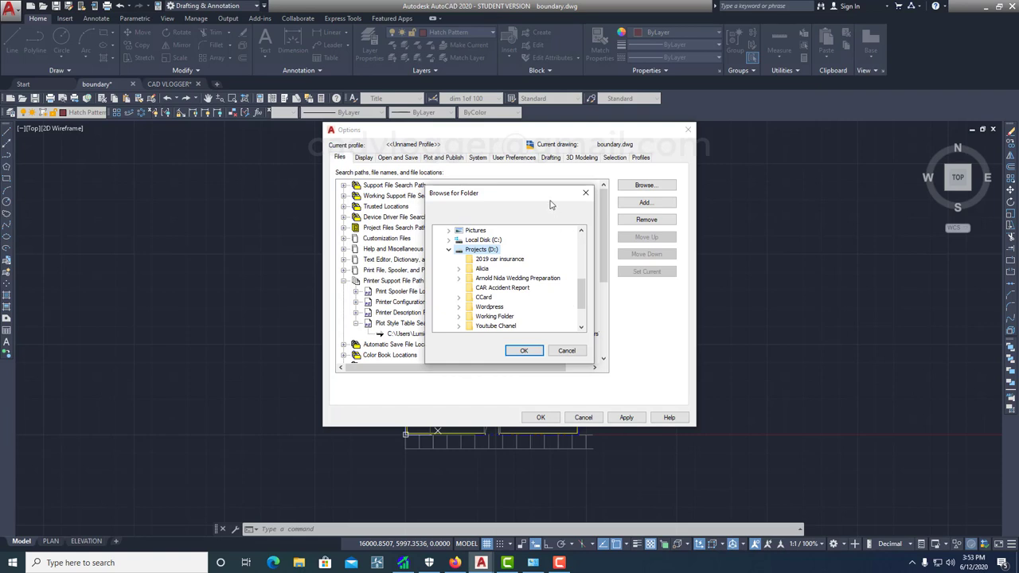
left_click_drag(582, 293, 584, 301)
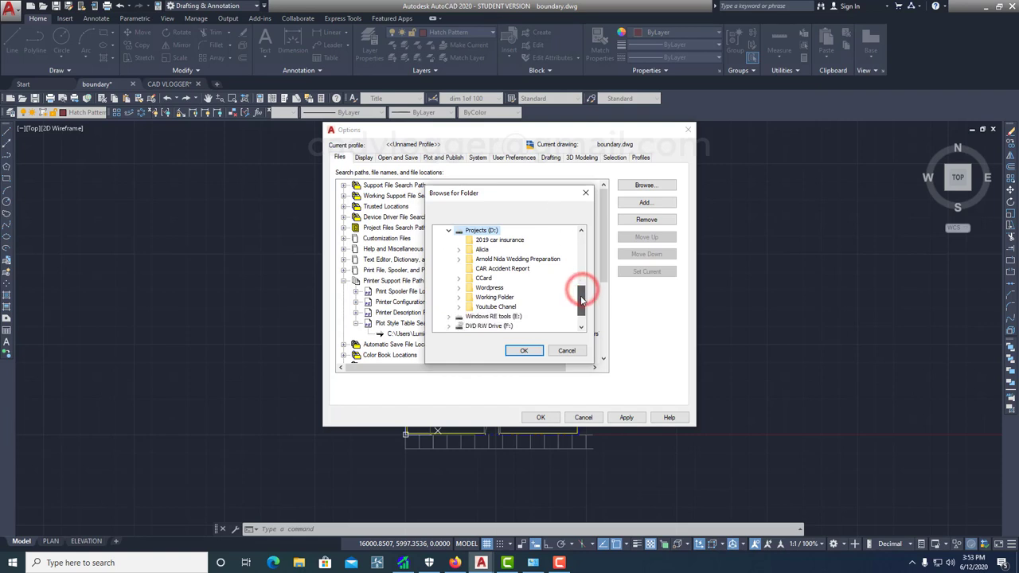
left_click(481, 306)
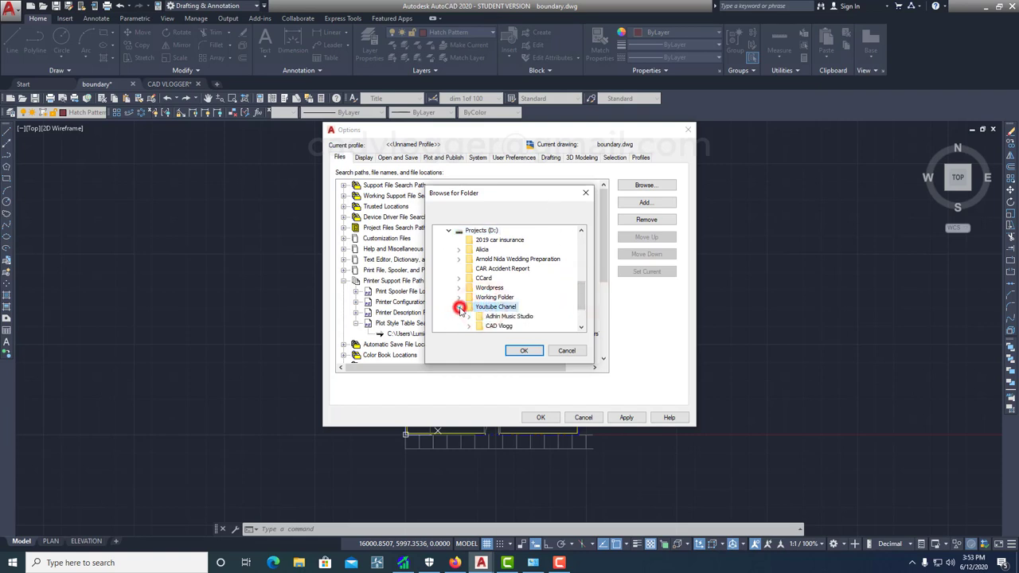
left_click(459, 307)
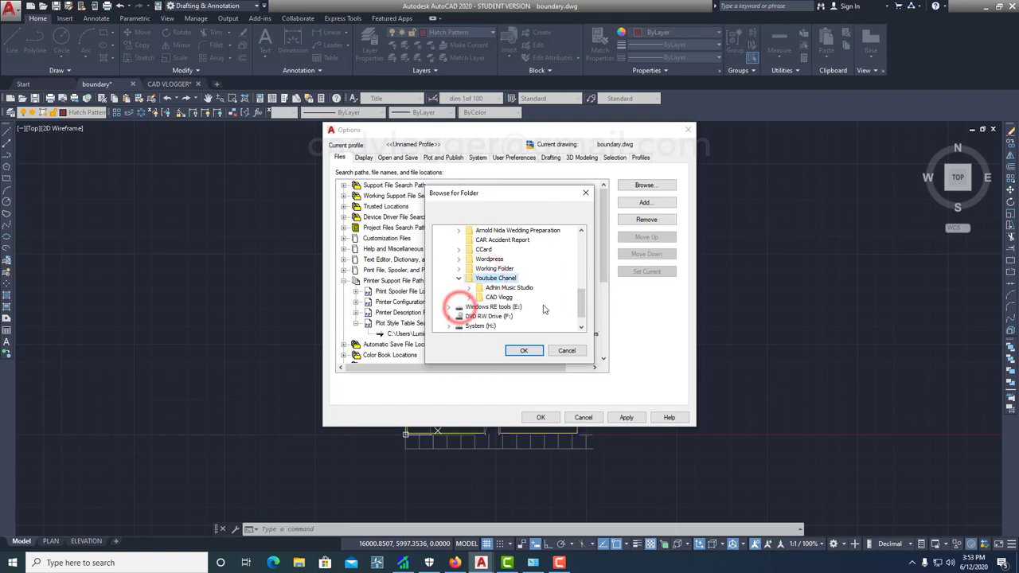
left_click(469, 297)
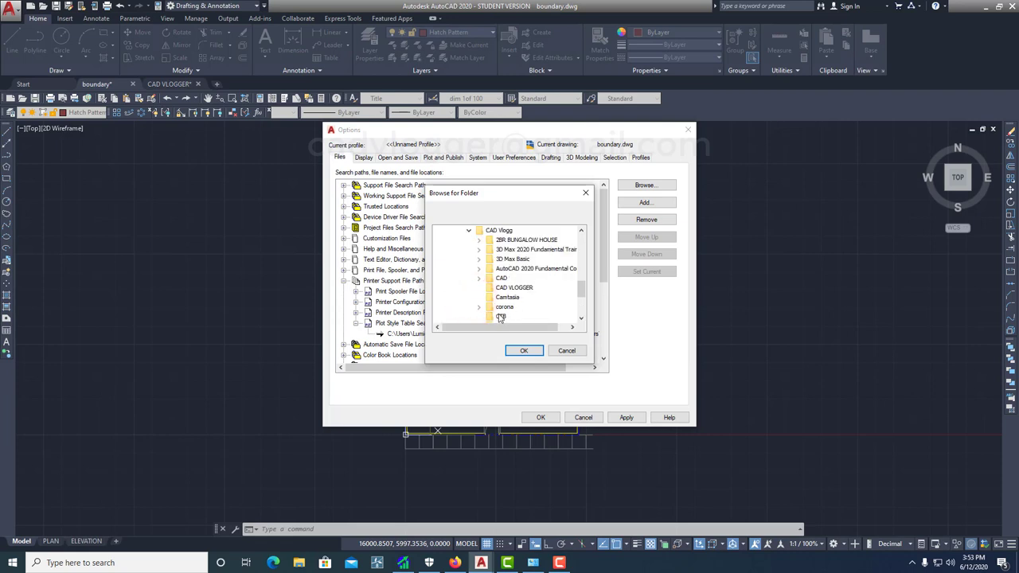
left_click(500, 316)
left_click_drag(582, 288, 581, 293)
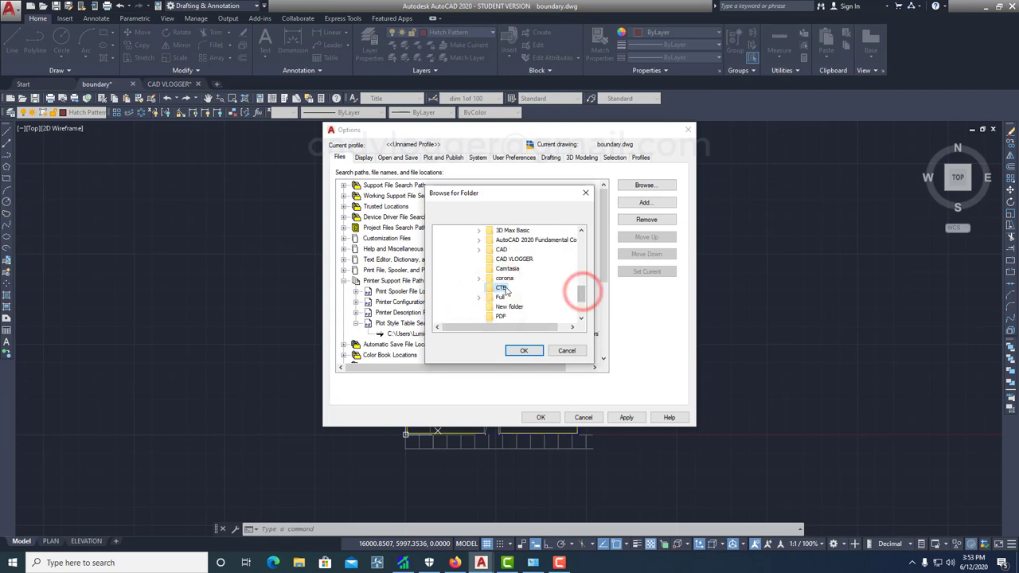
left_click(302, 564)
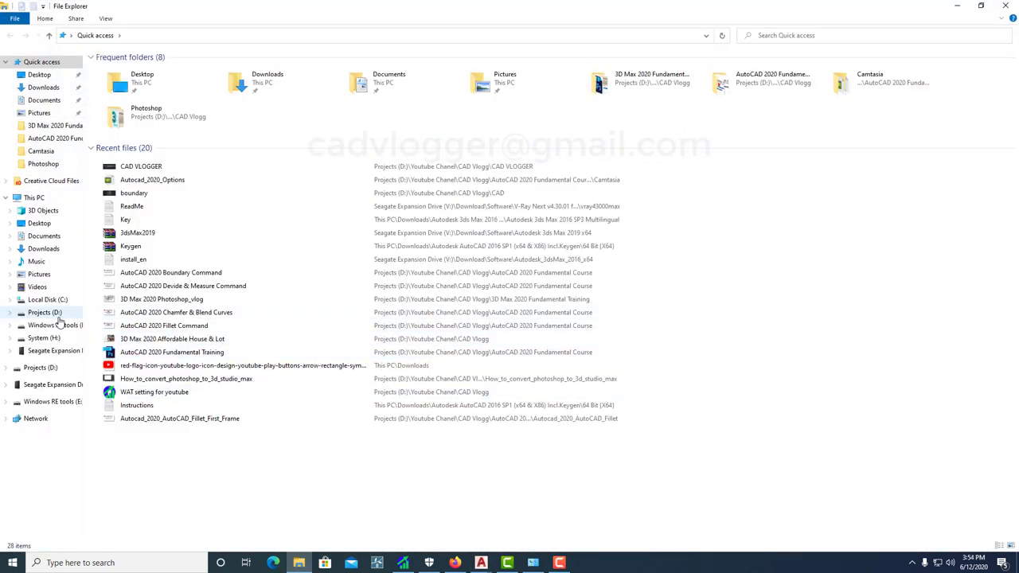
- In File Explorer, open D: > Youtube Chanel > CAD Vlogg > CTB, confirm the CAD Vlogger file, then return to AutoCAD
left_click(58, 315)
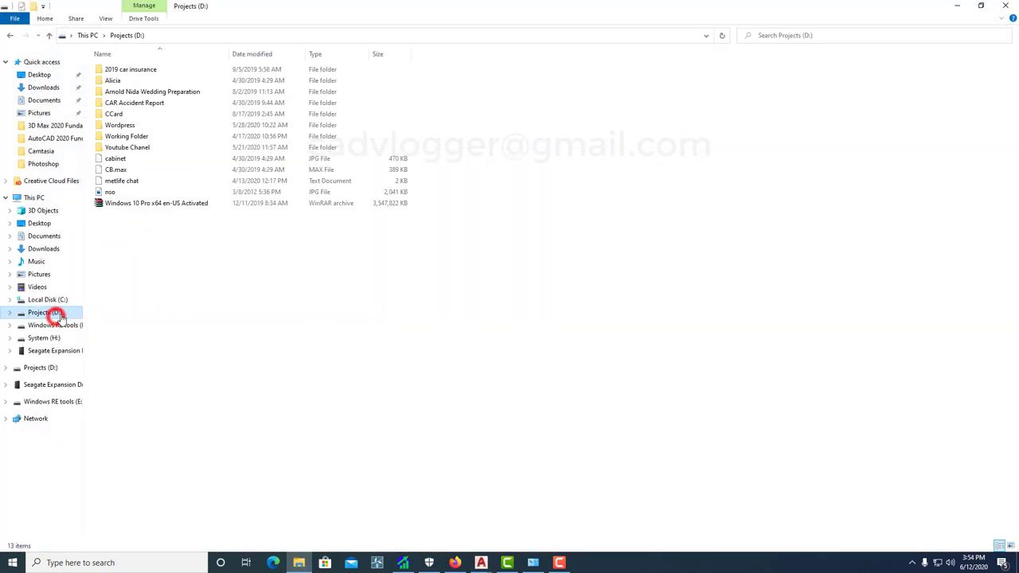
double_click(136, 147)
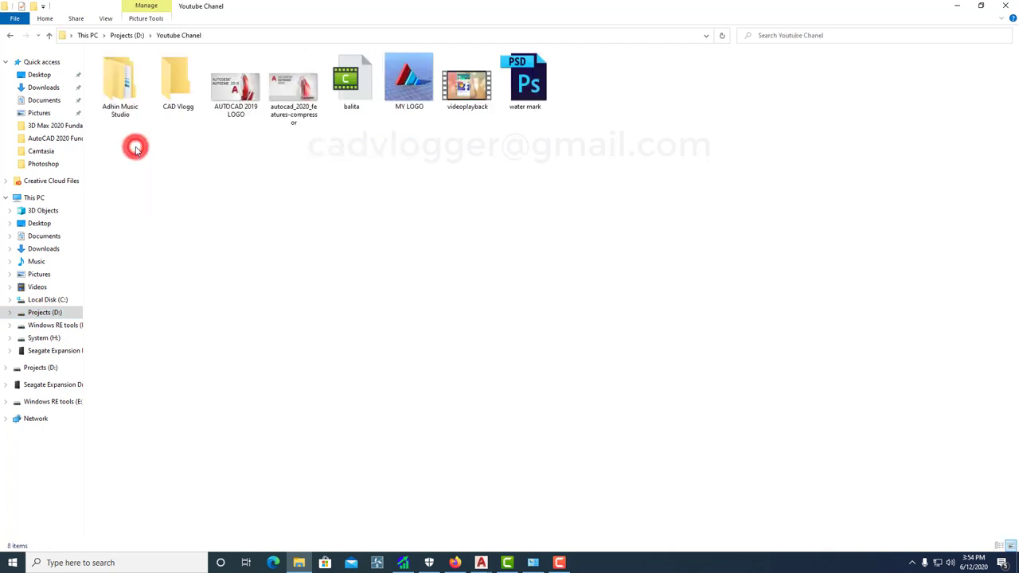
double_click(177, 80)
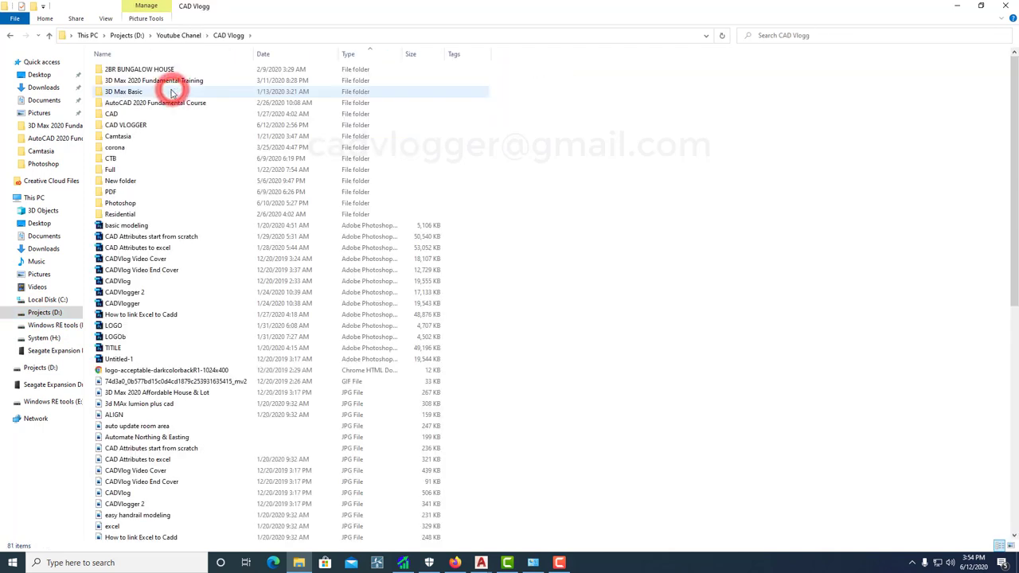
double_click(111, 158)
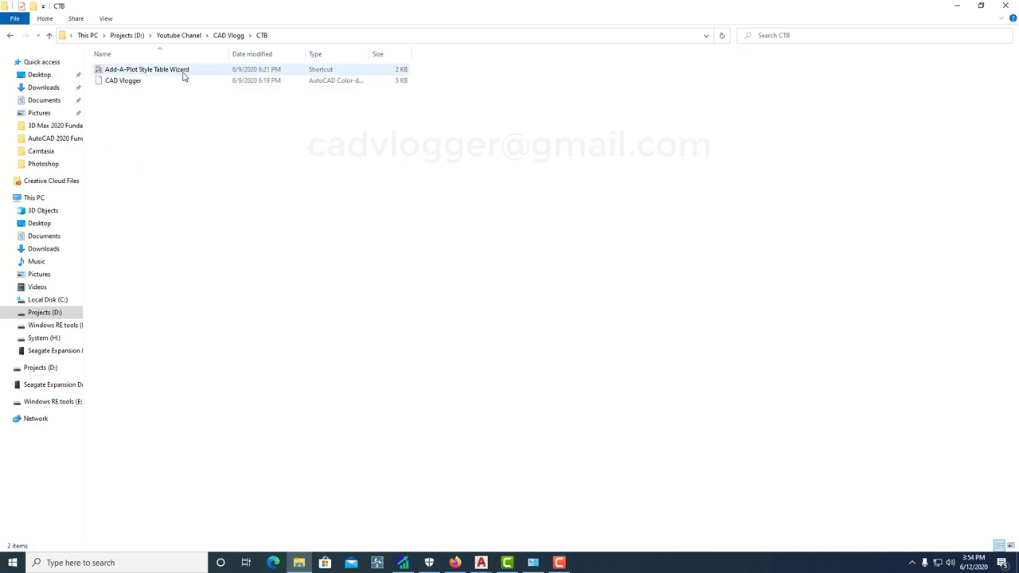
left_click(127, 82)
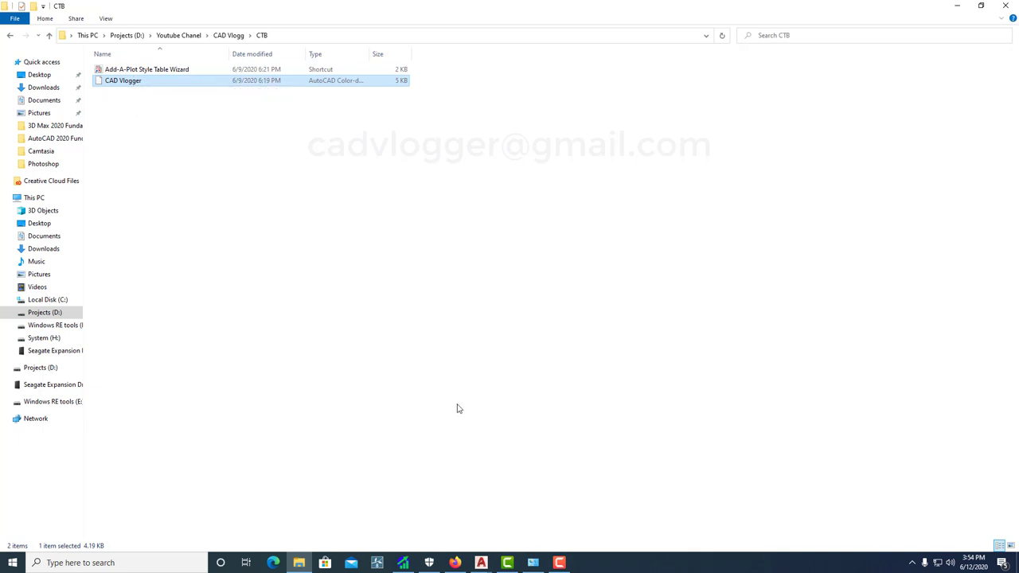
mouse_move(484, 564)
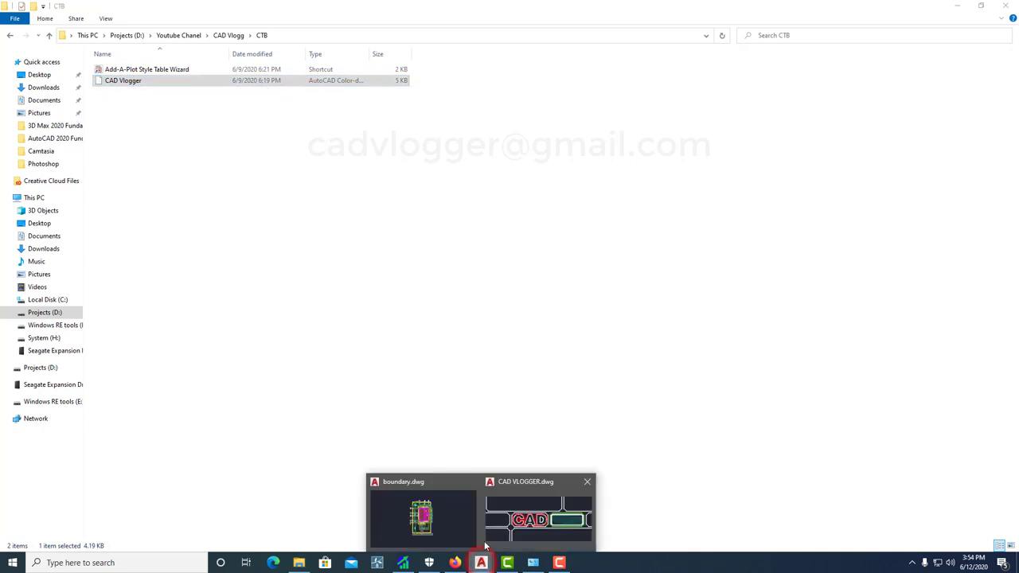
left_click(450, 529)
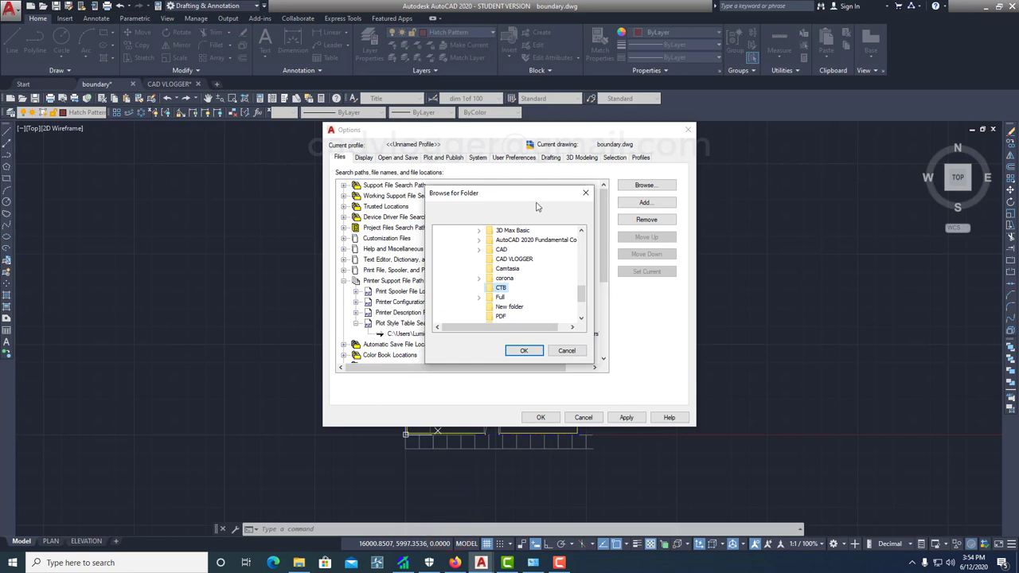
- Accept D:\Youtube Chanel\CAD Vlogg\CTB as the plot style search path and close Options with OK
left_click(521, 351)
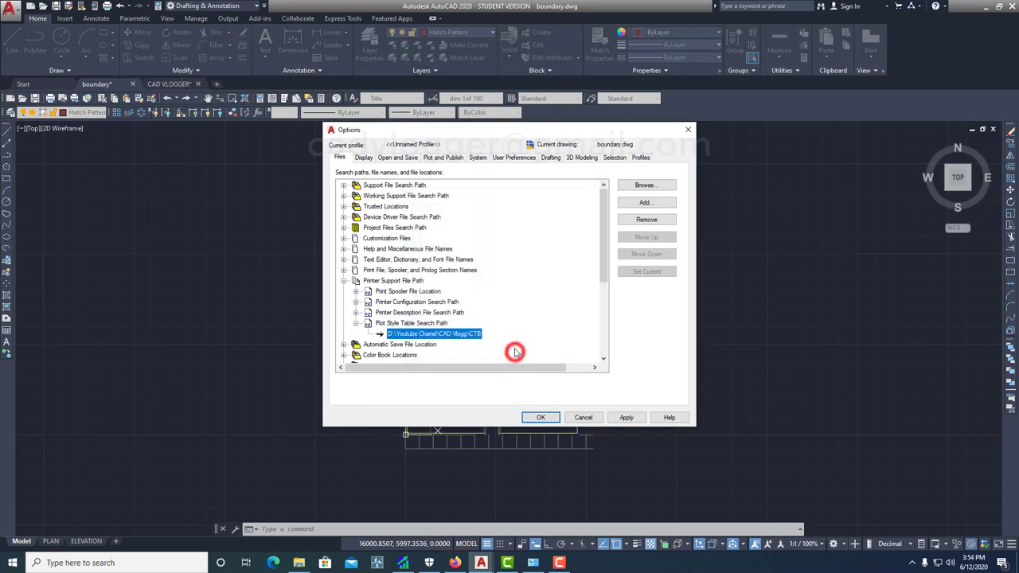
left_click(627, 418)
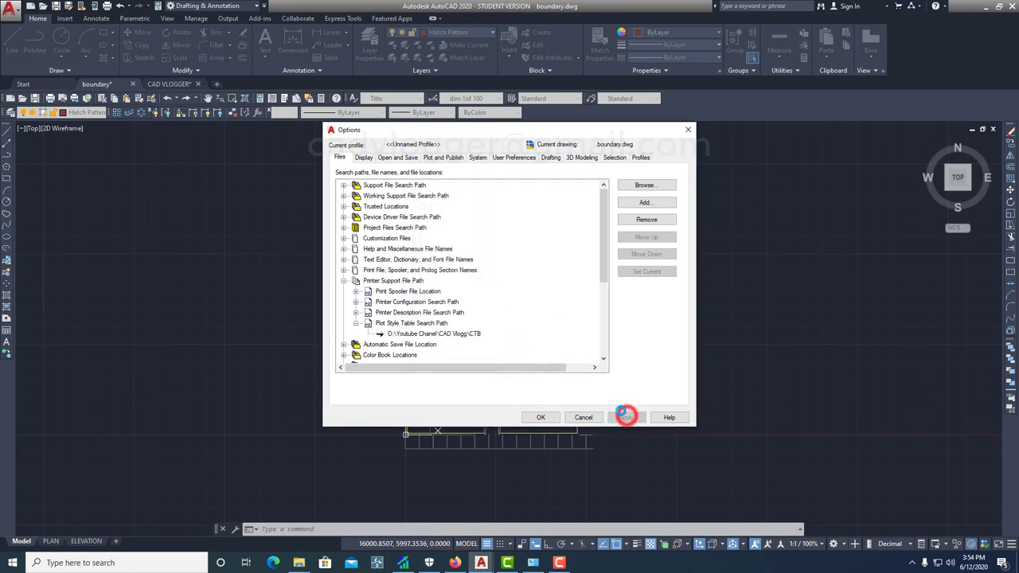
left_click(540, 419)
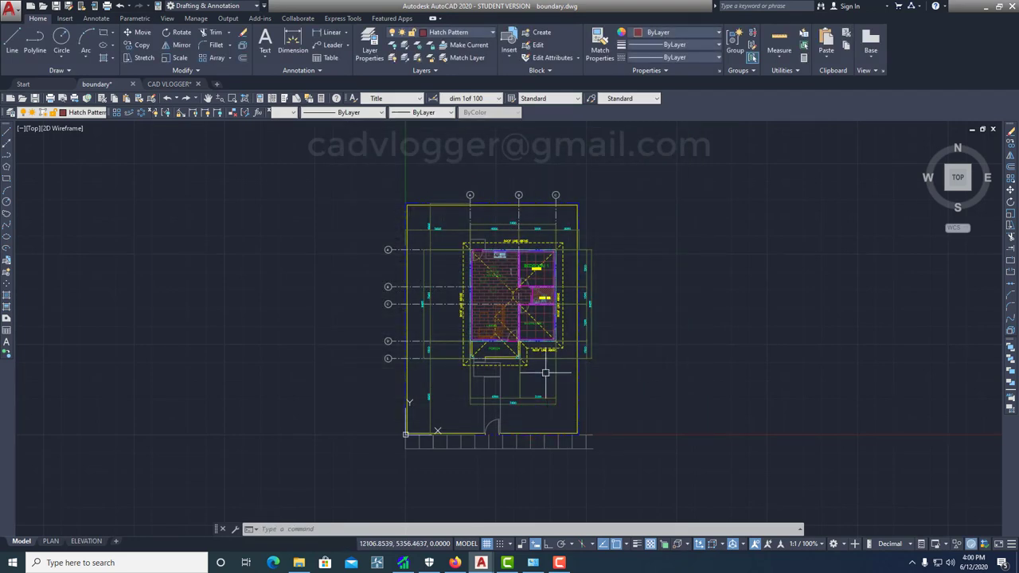
- Reopen the Plot dialog with PLOT and check that the plot style list now offers CAD Vlogger.ctb
type("plot")
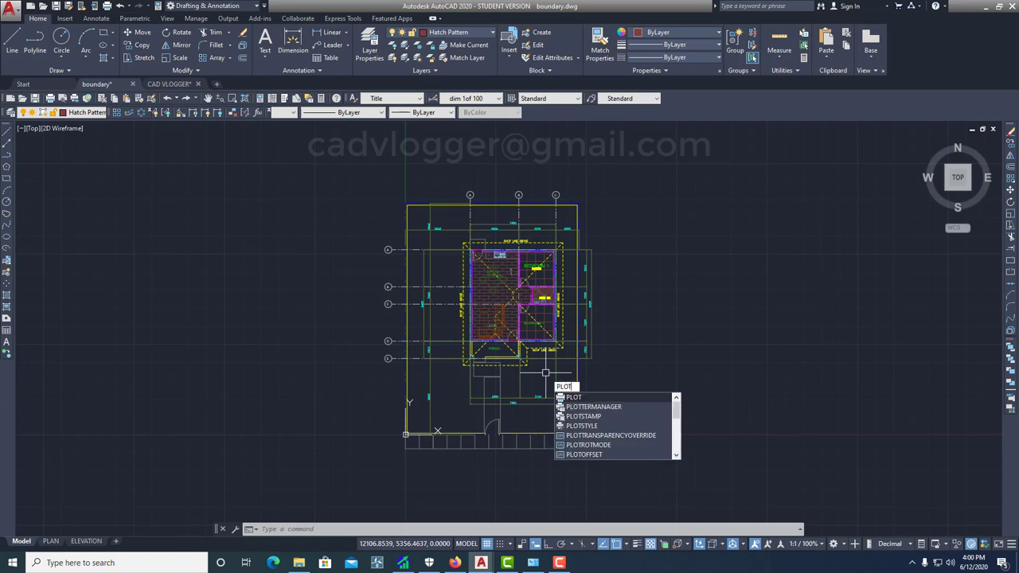
left_click(582, 394)
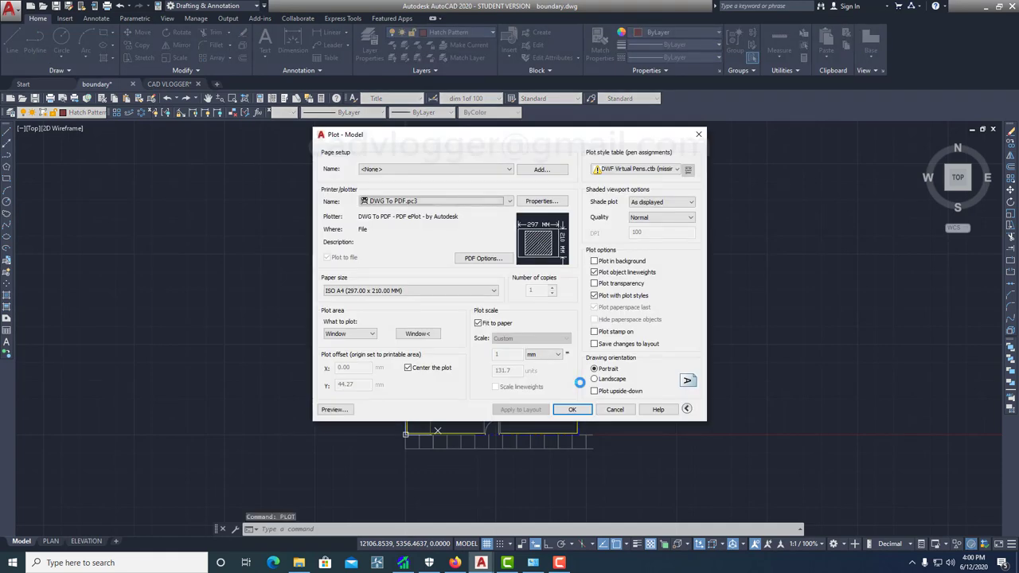
left_click(641, 170)
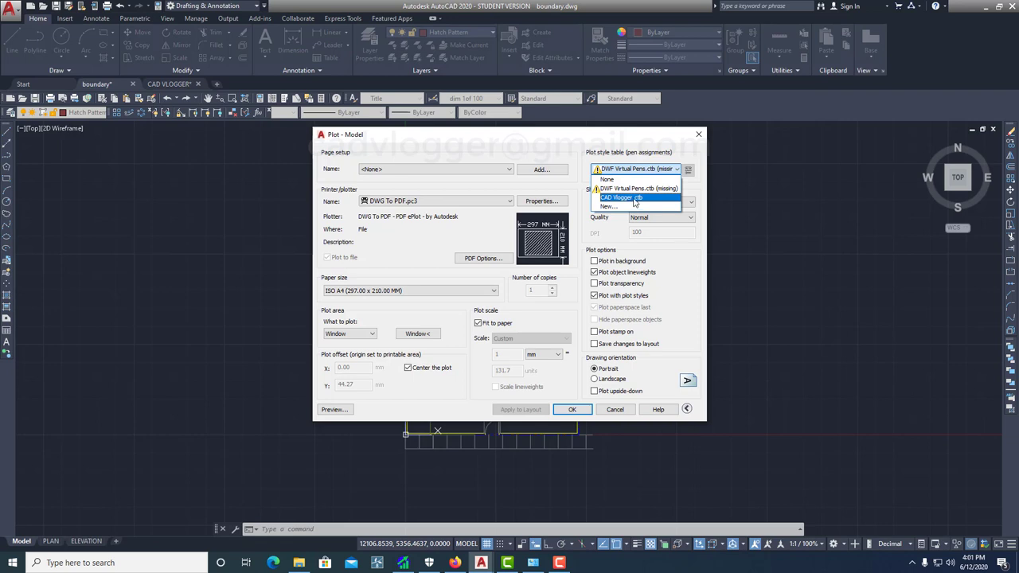
- Back in the Plot dialog, apply CAD Vlogger.ctb to all layouts and choose DWG To PDF.pc3 as plotter
left_click(299, 562)
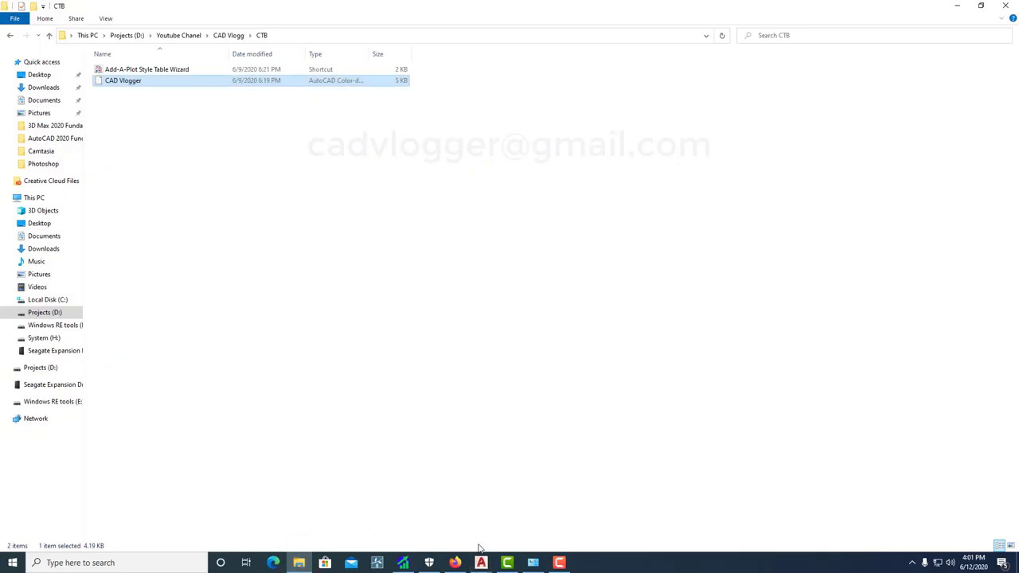
mouse_move(481, 557)
left_click(442, 527)
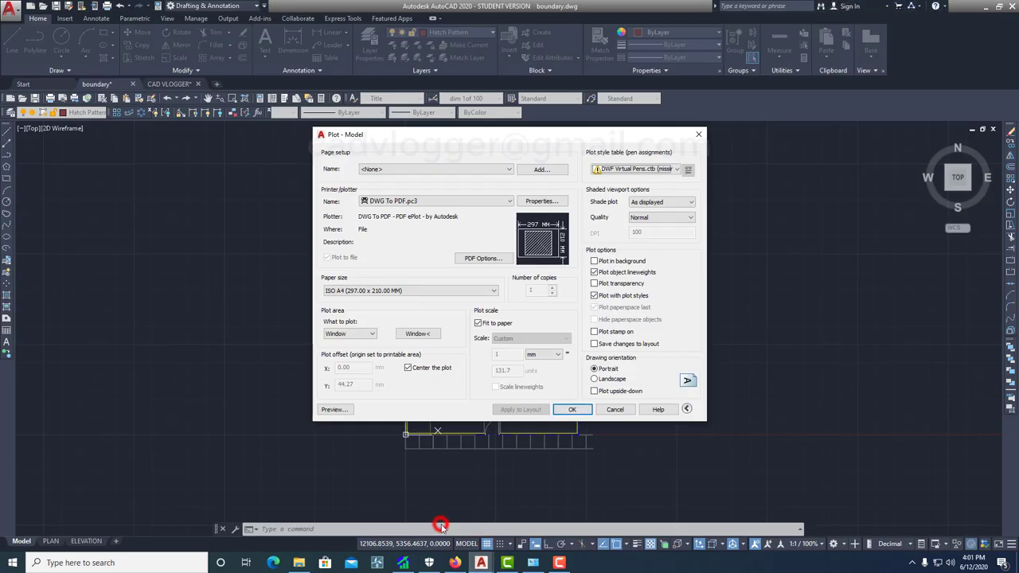
left_click(607, 169)
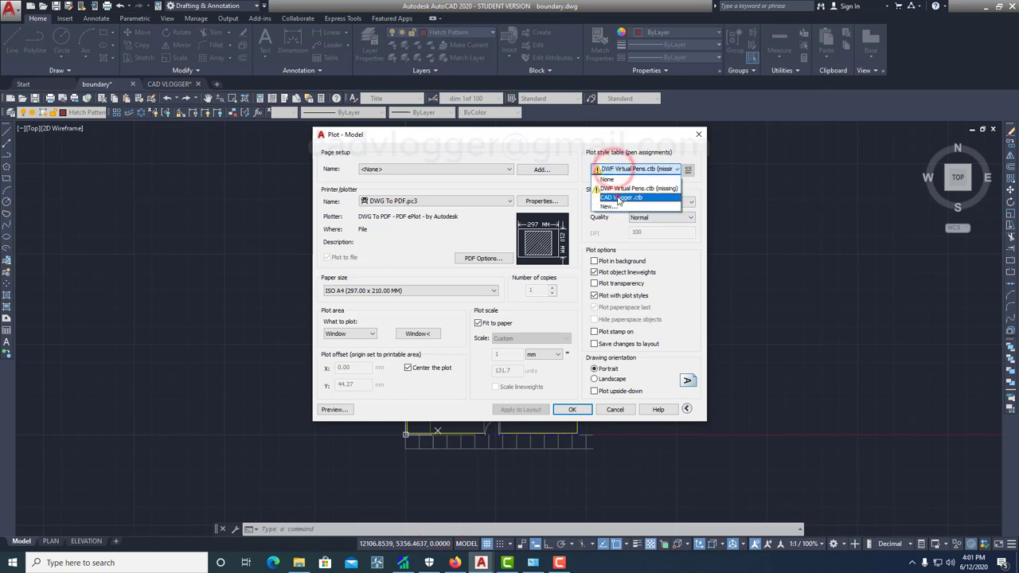
left_click(619, 198)
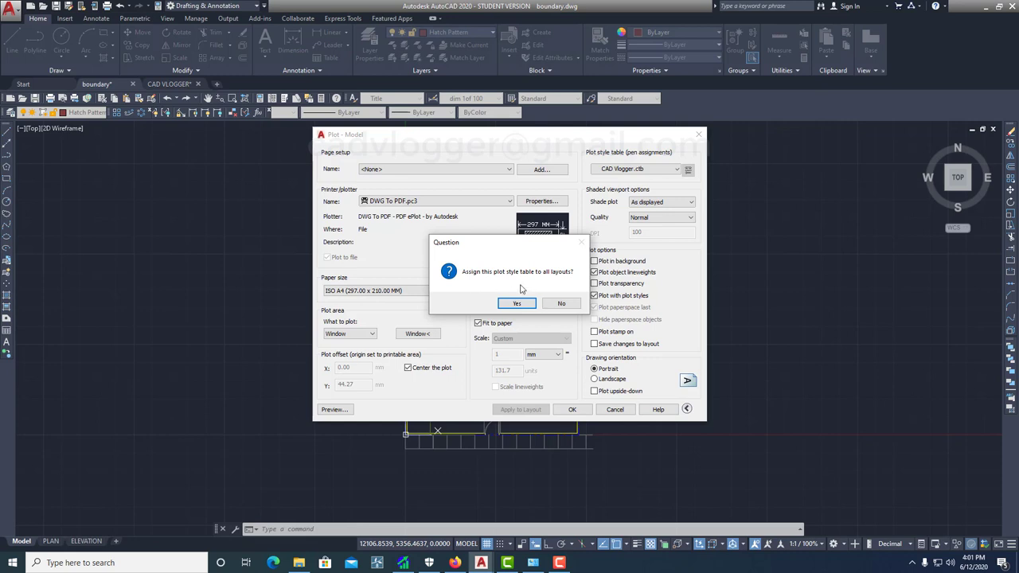
left_click(517, 303)
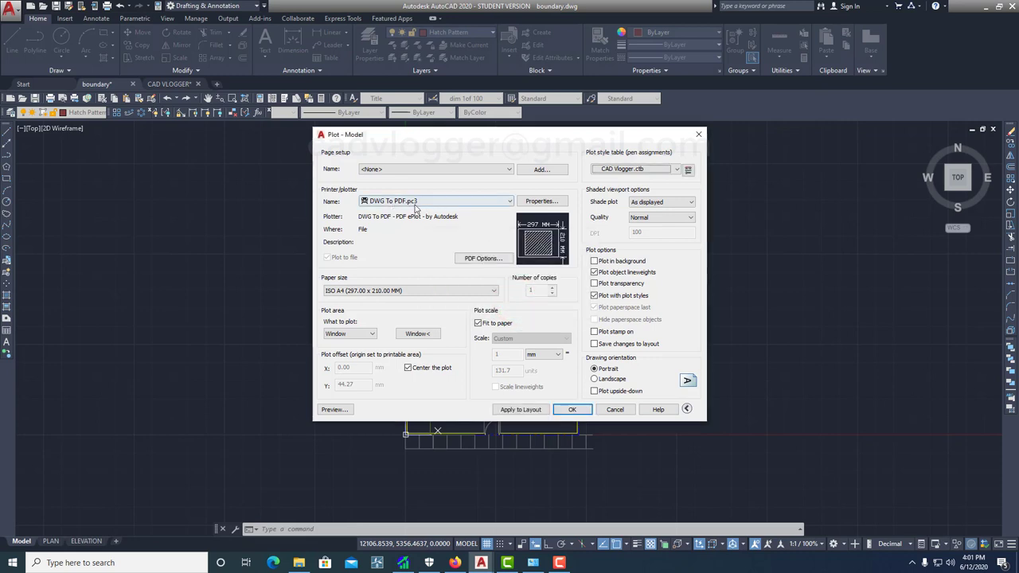
left_click(453, 206)
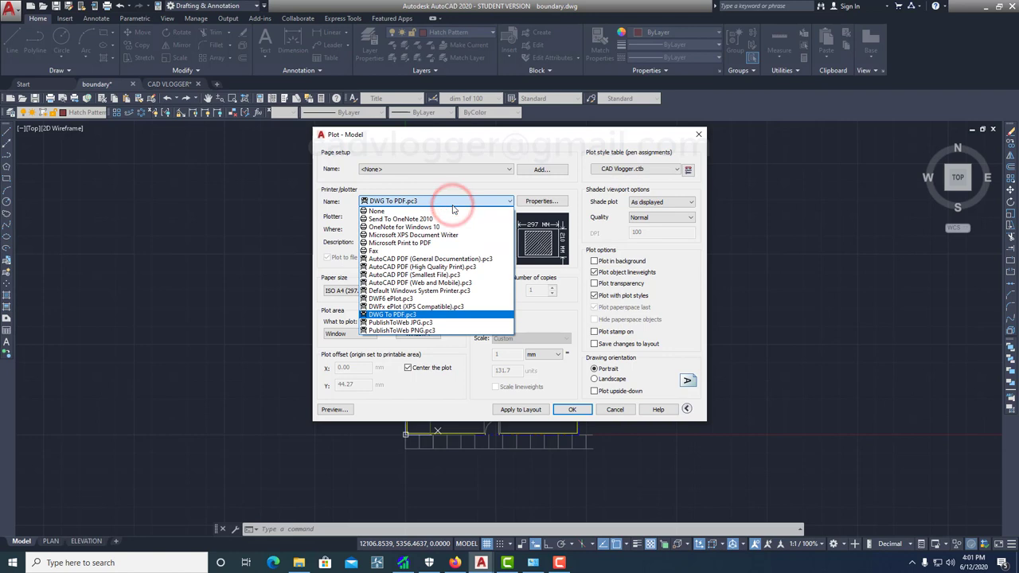
left_click(435, 315)
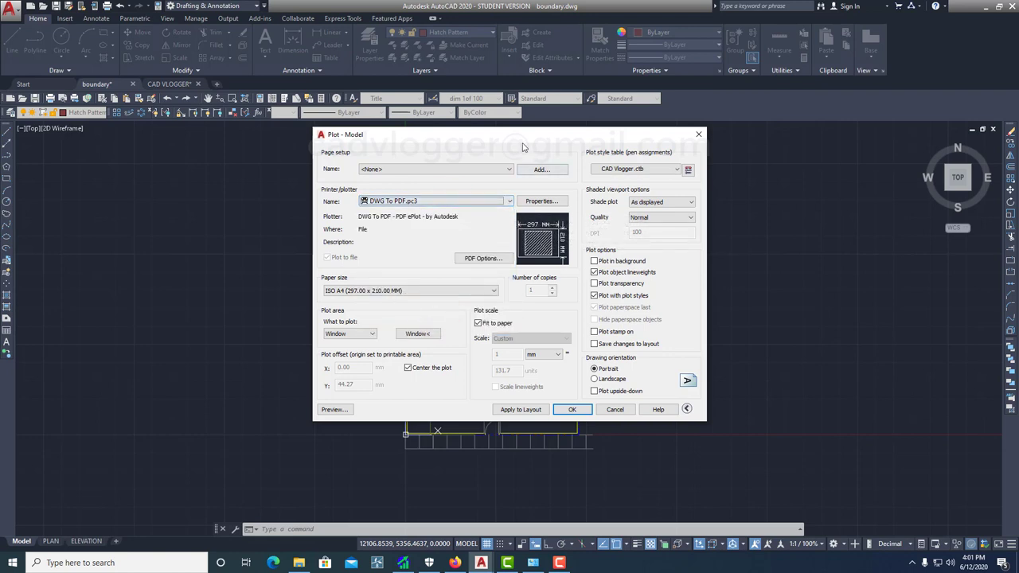
left_click_drag(525, 141, 535, 164)
- Start a Window plot-area pick, cancel it with Esc, and apply the plot settings to the Model layout
left_click(649, 192)
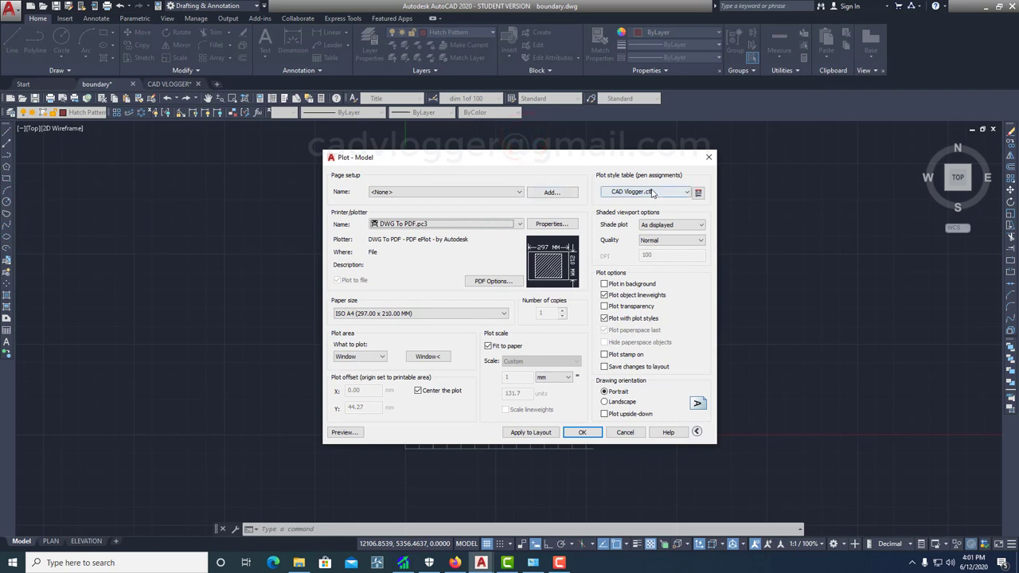
left_click_drag(502, 159, 485, 179)
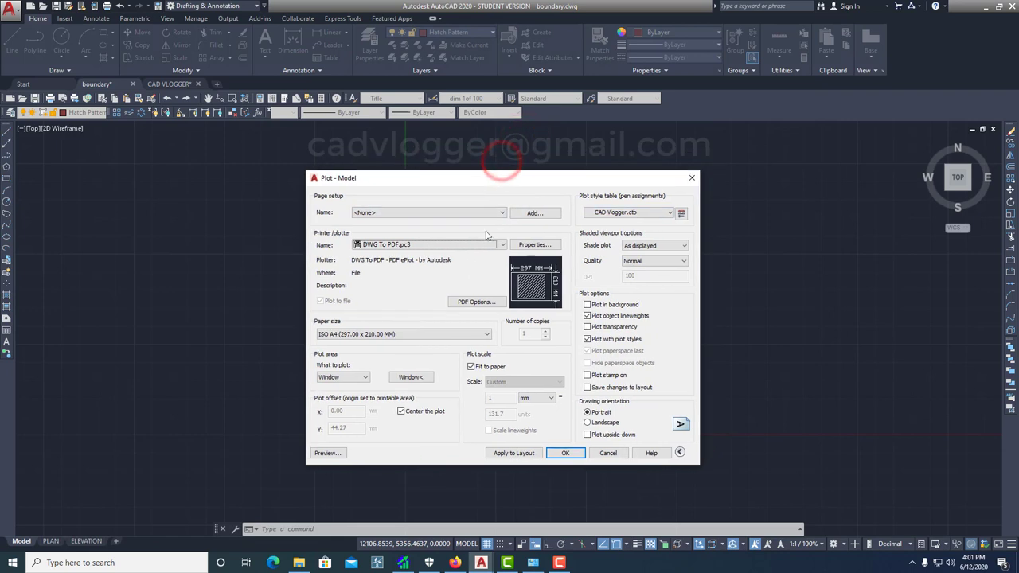
left_click(415, 378)
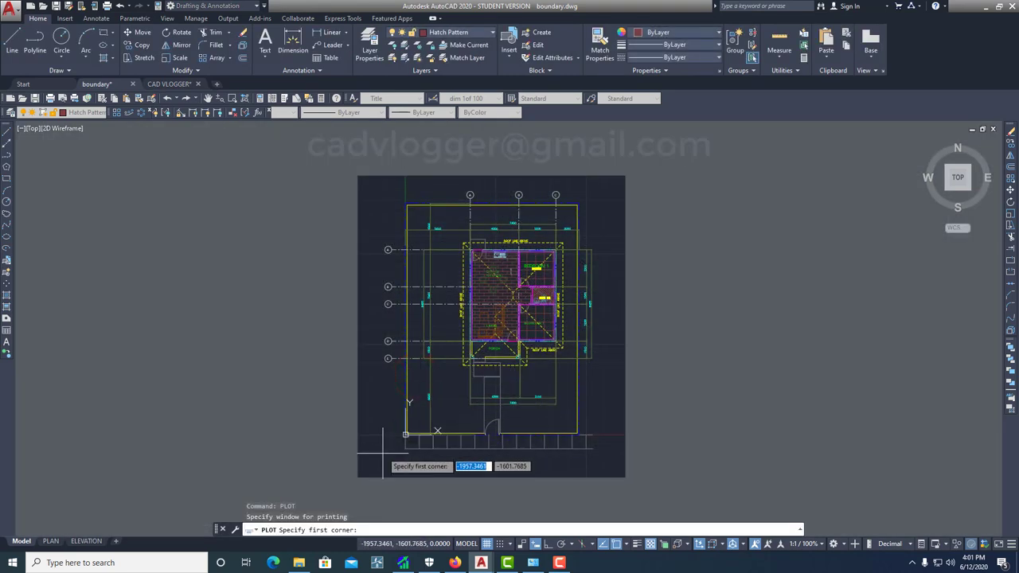
key("Escape")
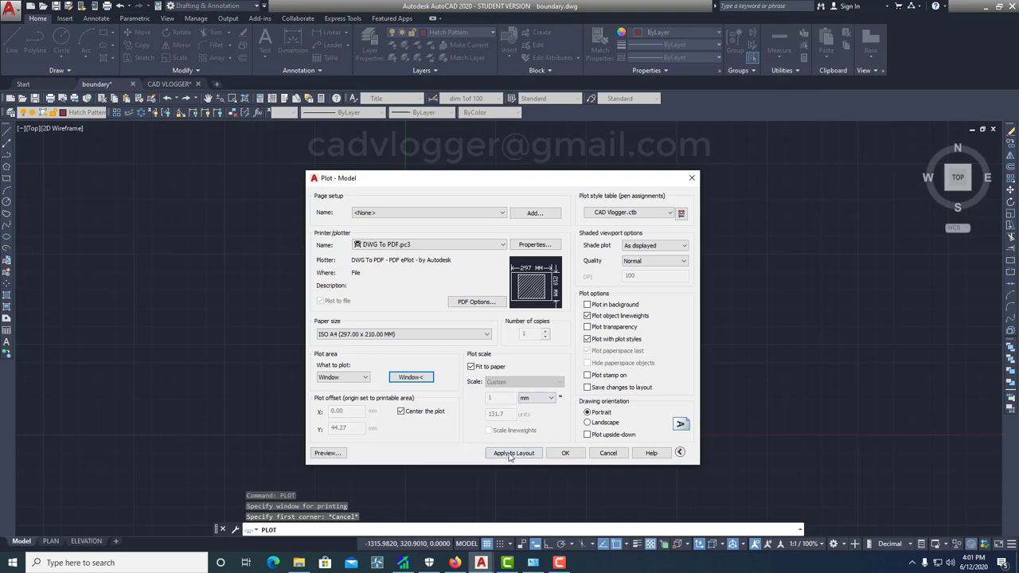
left_click(511, 454)
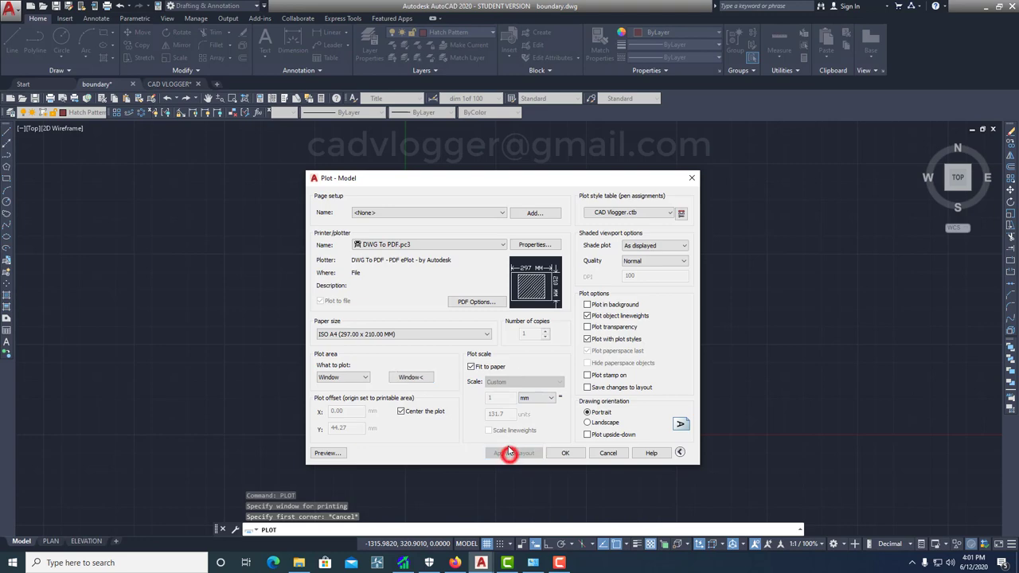
left_click(328, 453)
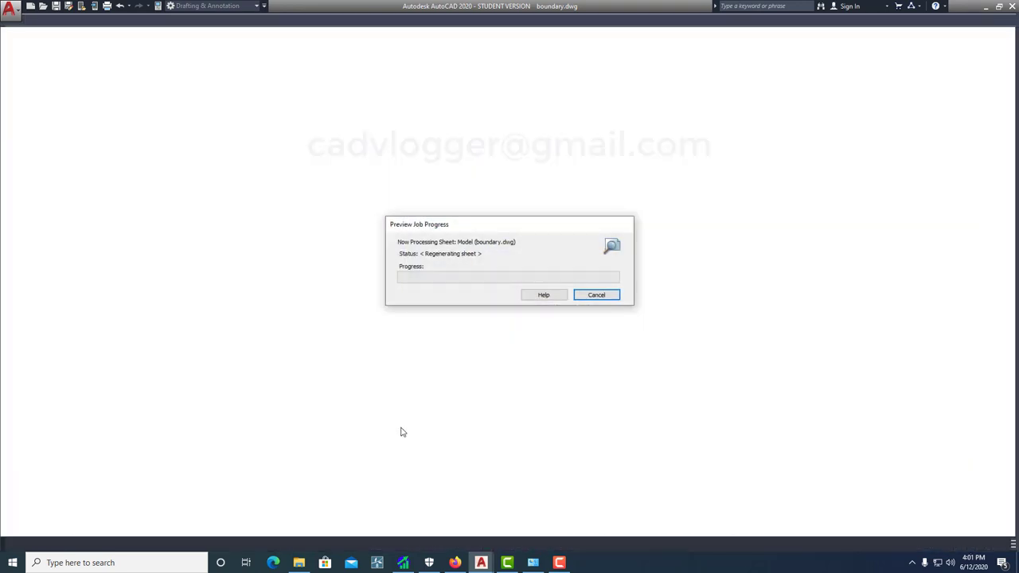
scroll(487, 227, "up", 5)
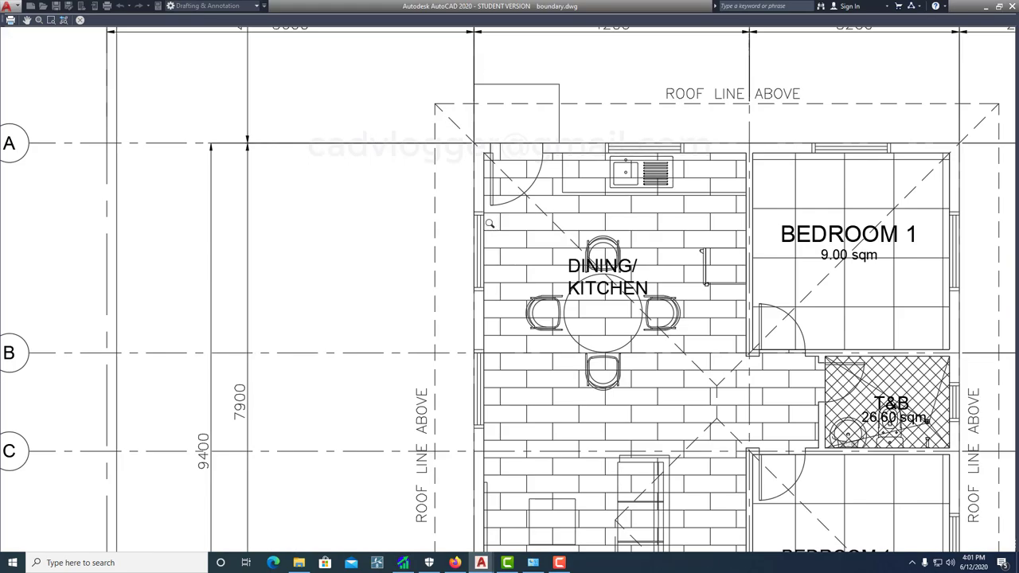
scroll(484, 183, "down", 5)
scroll(604, 200, "up", 4)
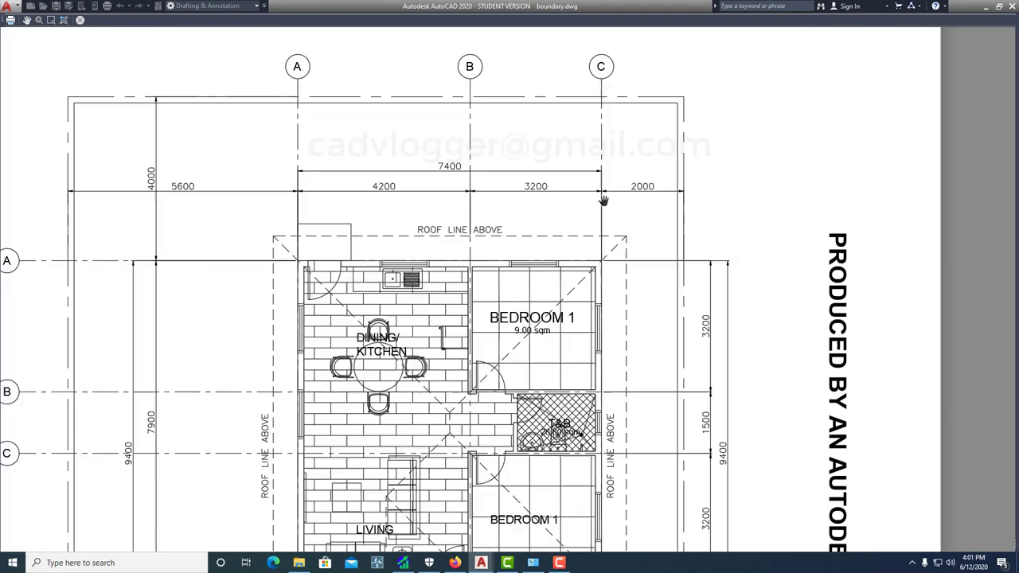
scroll(584, 325, "down", 5)
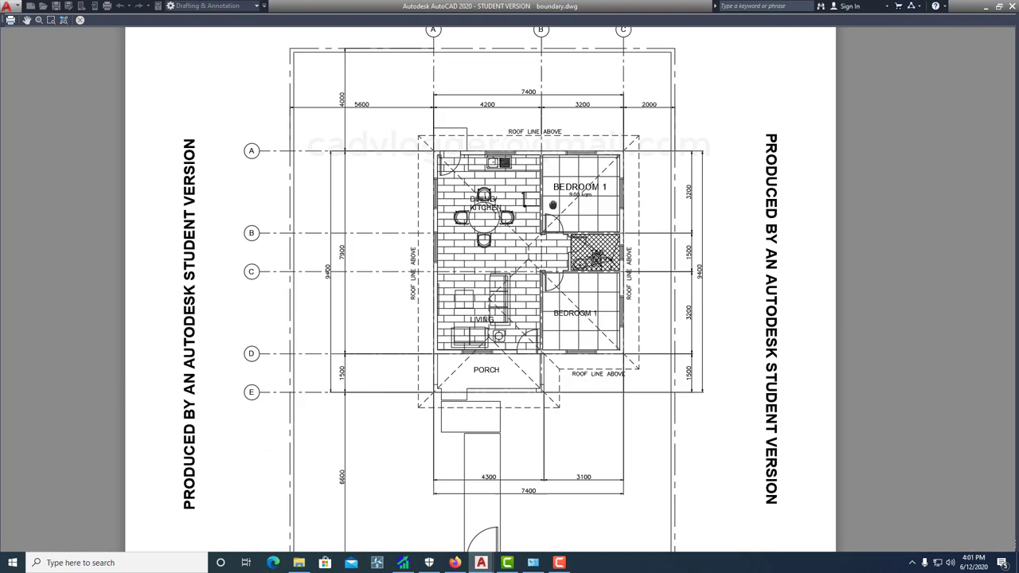
scroll(572, 297, "up", 5)
scroll(463, 322, "down", 5)
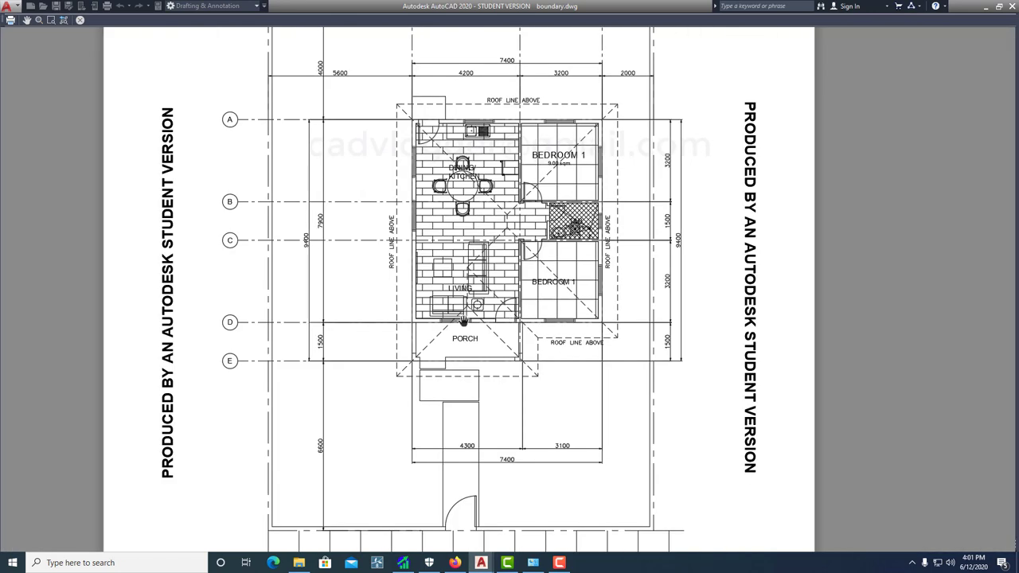
left_click_drag(291, 262, 296, 354)
scroll(304, 268, "down", 5)
scroll(371, 348, "up", 1)
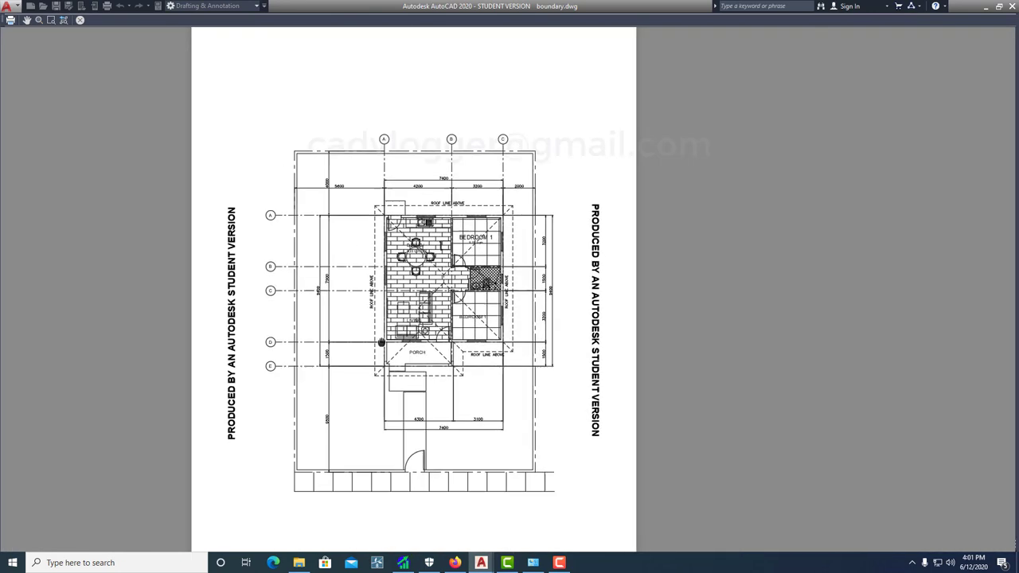
scroll(494, 324, "up", 4)
scroll(493, 324, "down", 5)
left_click_drag(486, 278, 494, 319)
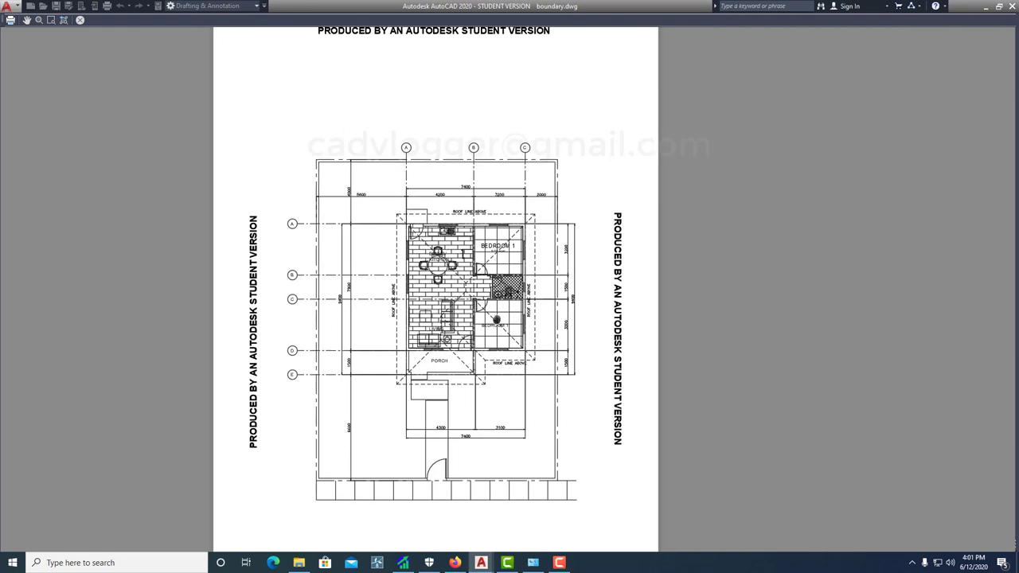
scroll(477, 312, "down", 1)
key("Escape")
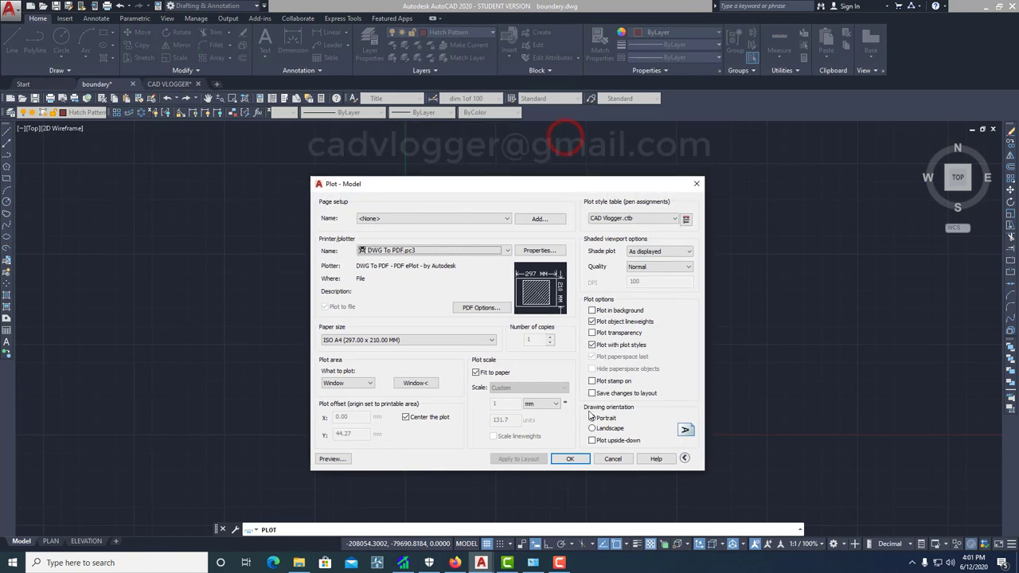
- Start the PDF plot, then cancel saving boundary-Model.pdf and close the Plot dialog
left_click(566, 460)
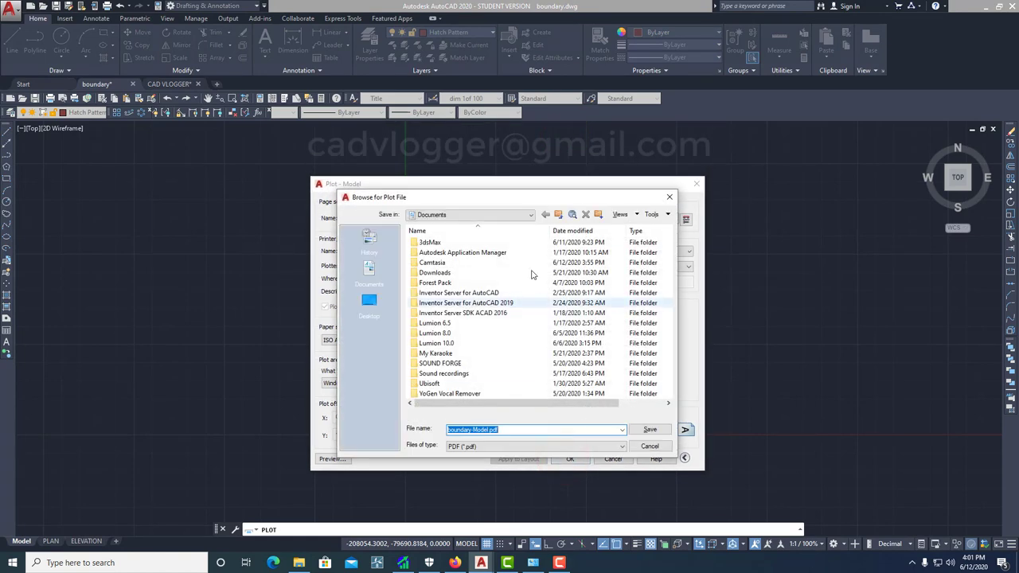
left_click(512, 199)
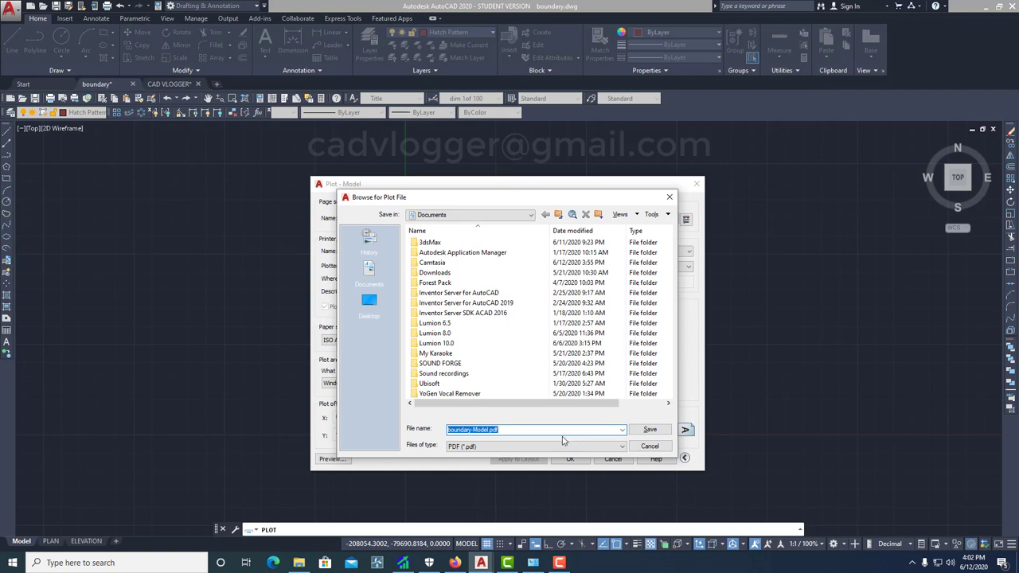
left_click(648, 446)
left_click(615, 458)
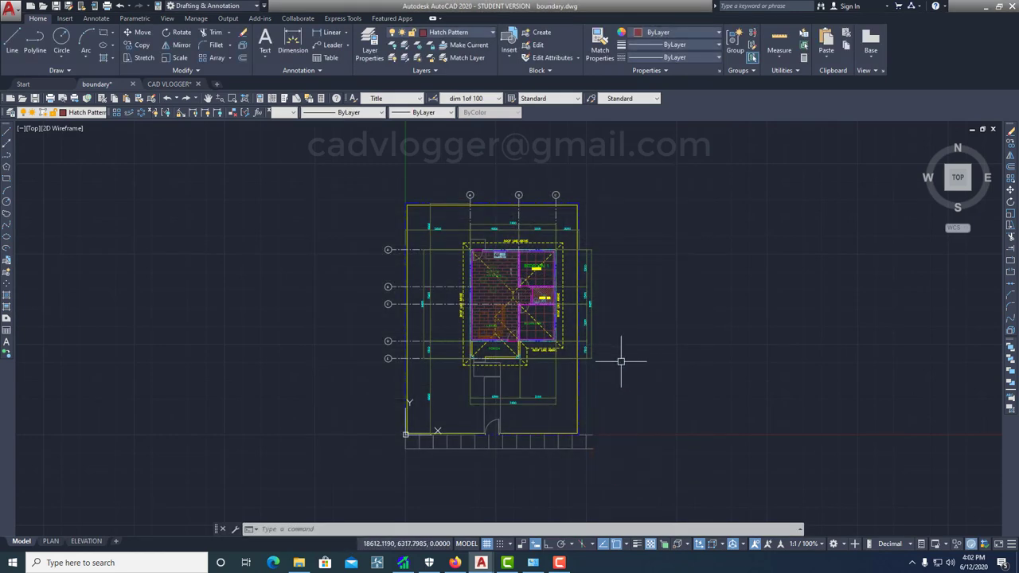
- Reopen Options with OP on the Display tab, showing the Dark theme and crosshair size 5
type("OP")
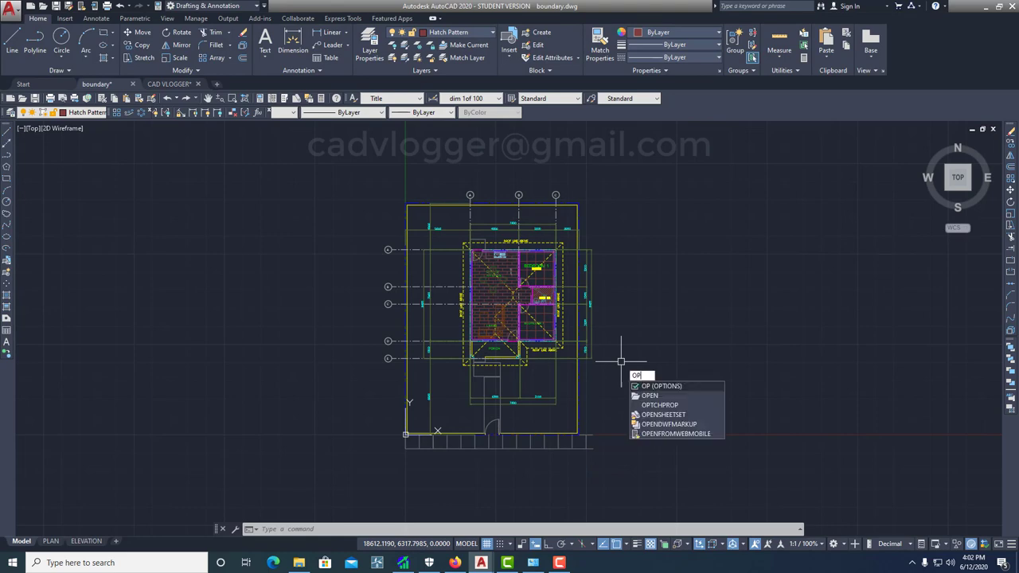
key("Return")
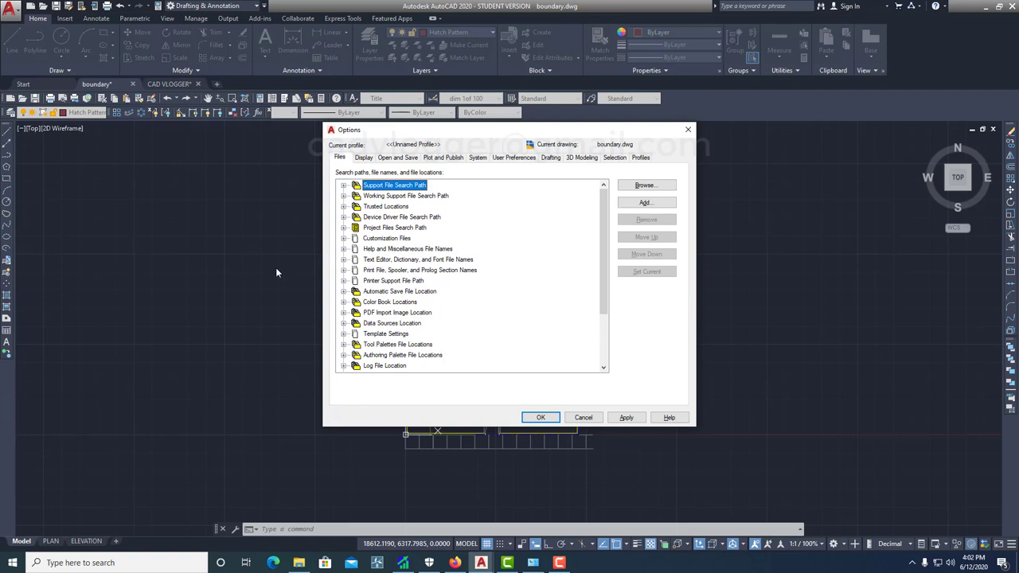
left_click(364, 158)
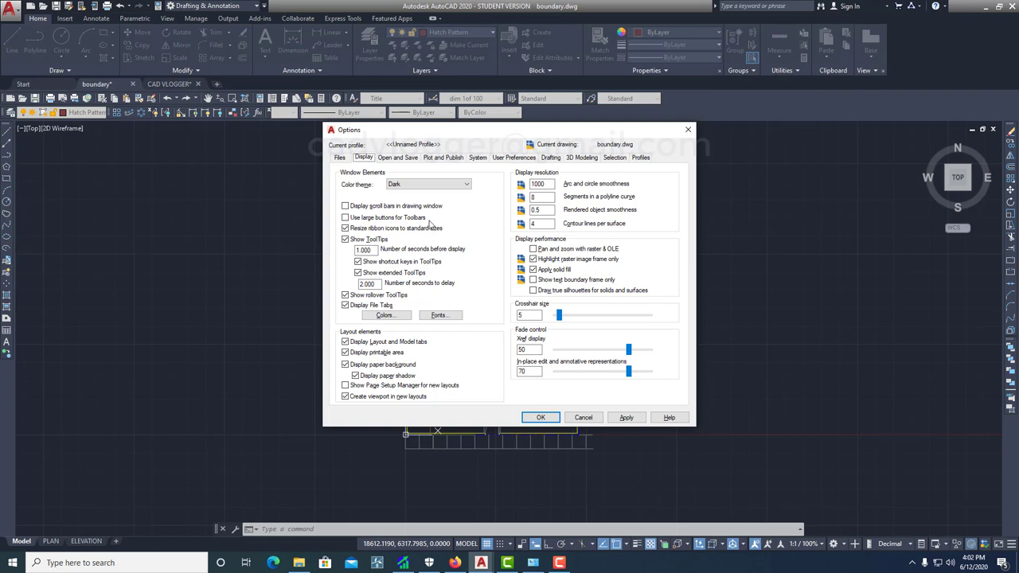
- Apply the Light colour theme, then switch back to and apply the Dark theme
left_click(430, 184)
left_click(418, 201)
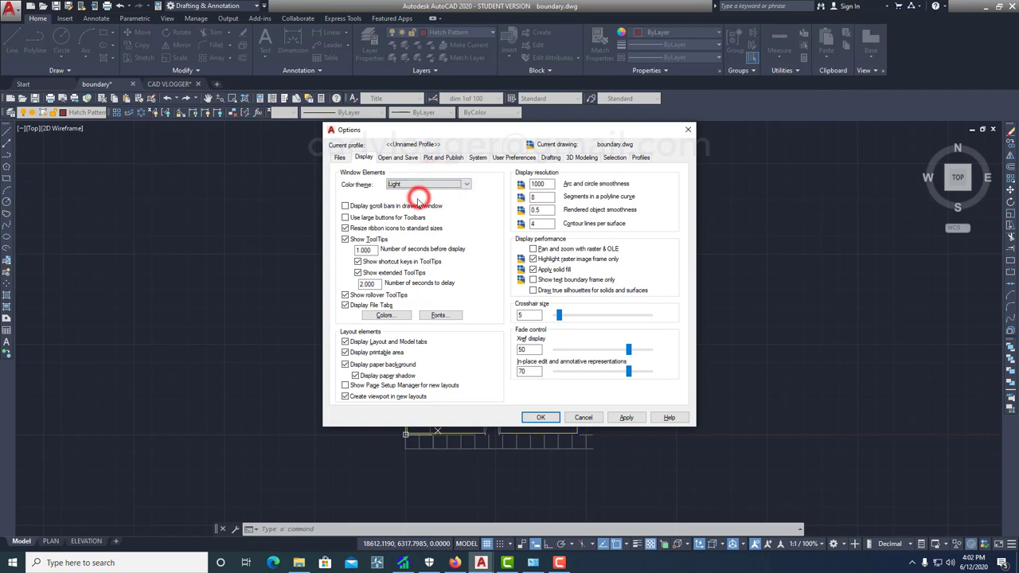
left_click(620, 417)
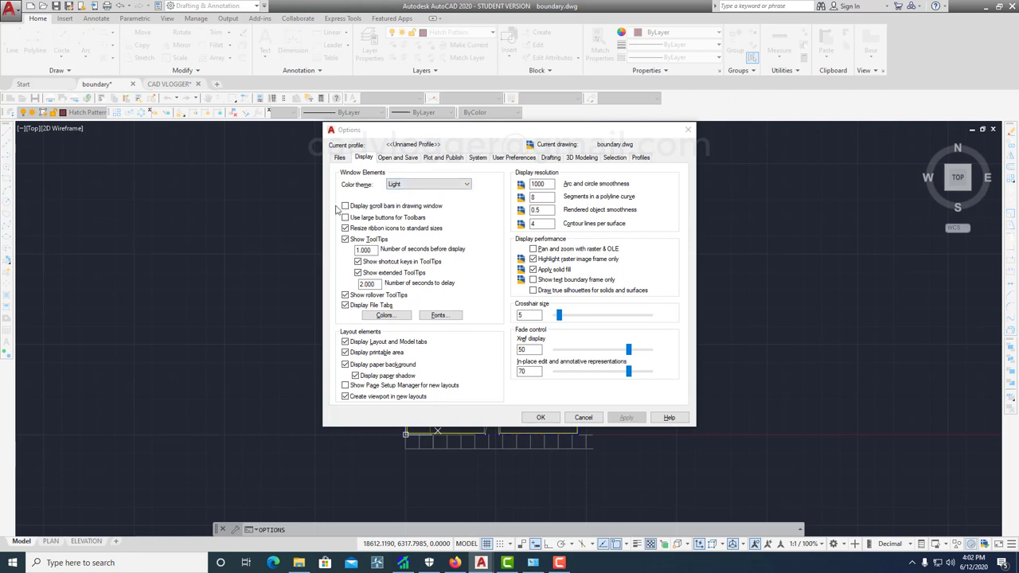
left_click(440, 184)
left_click(425, 193)
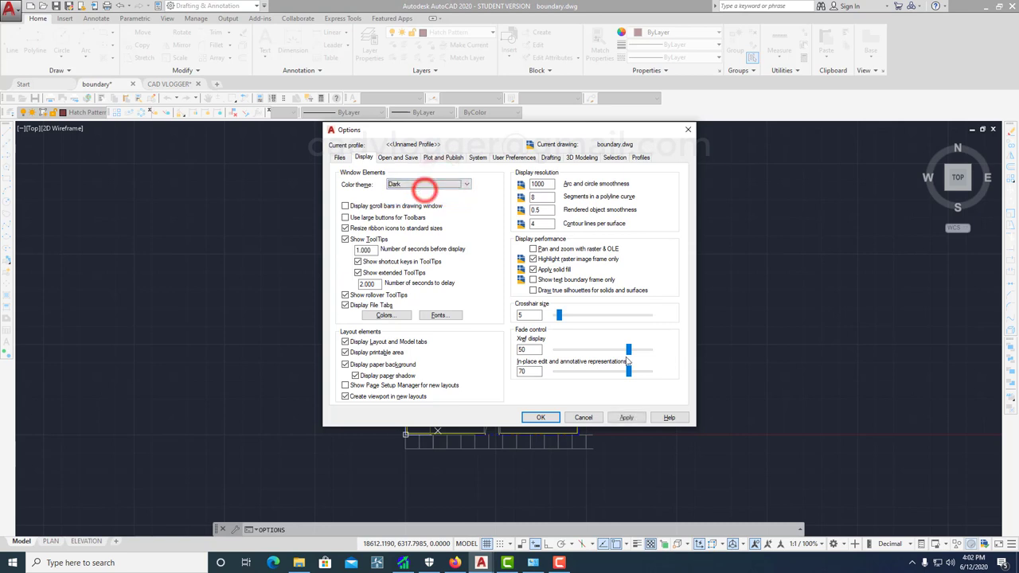
left_click(627, 418)
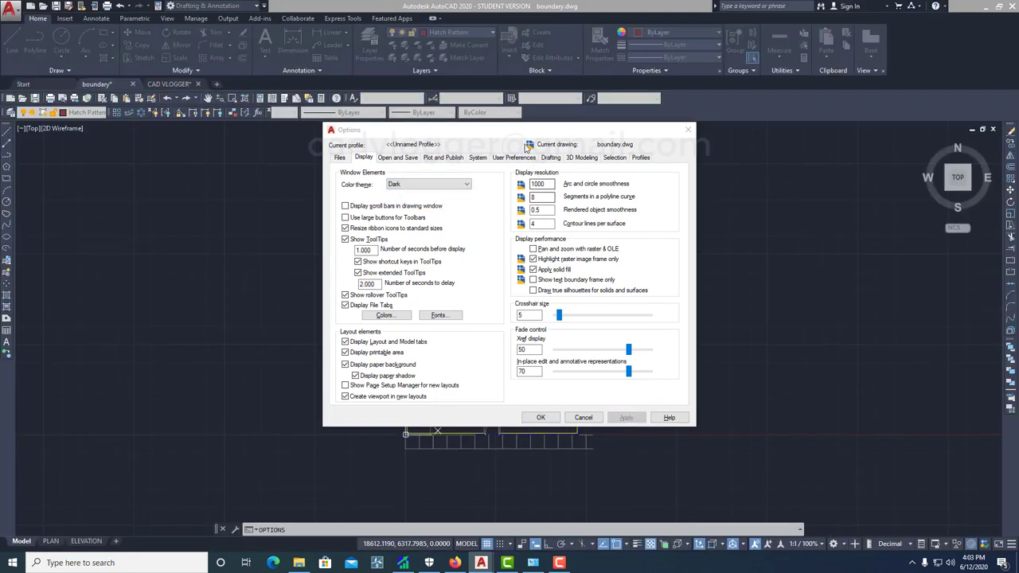
left_click_drag(521, 137, 503, 160)
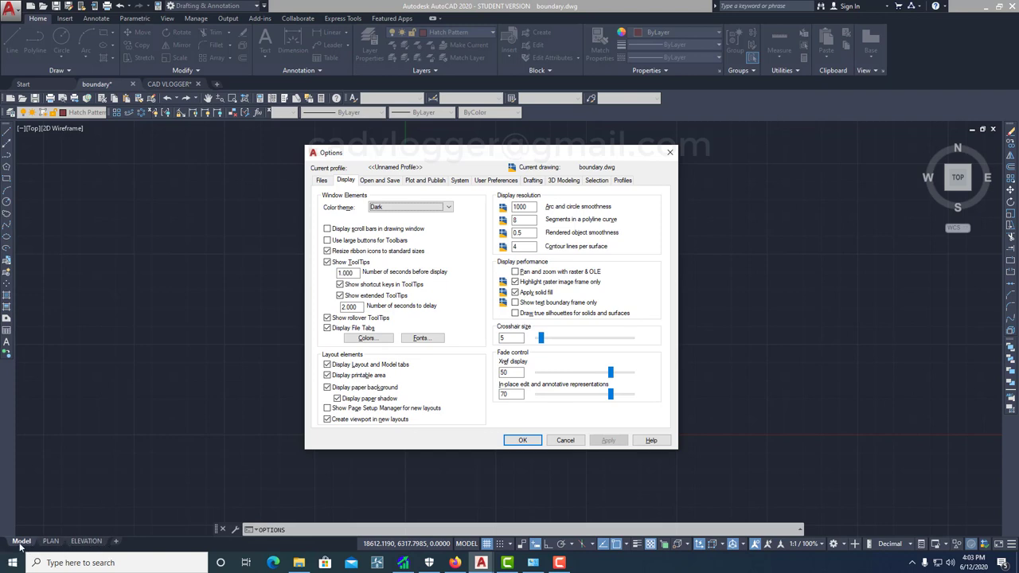
- Hide the Layout and Model tabs, show them again, and close Options
left_click(327, 365)
left_click(607, 441)
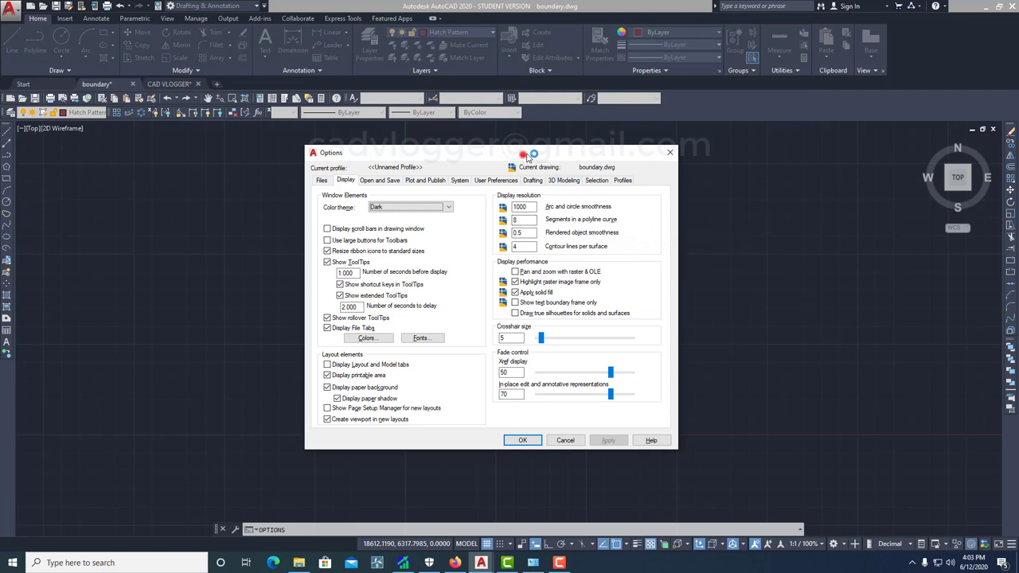
left_click_drag(527, 157, 549, 158)
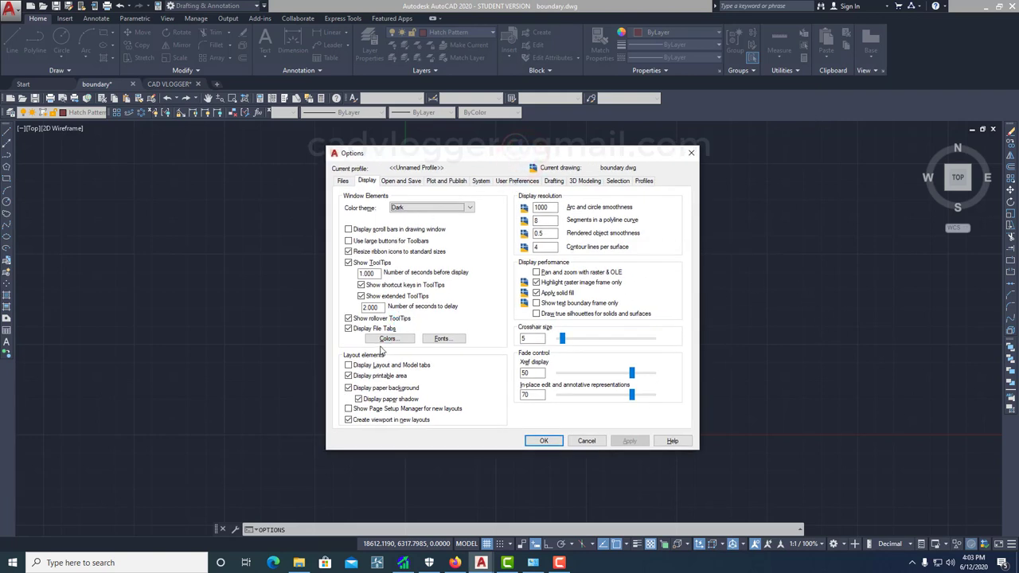
left_click(348, 365)
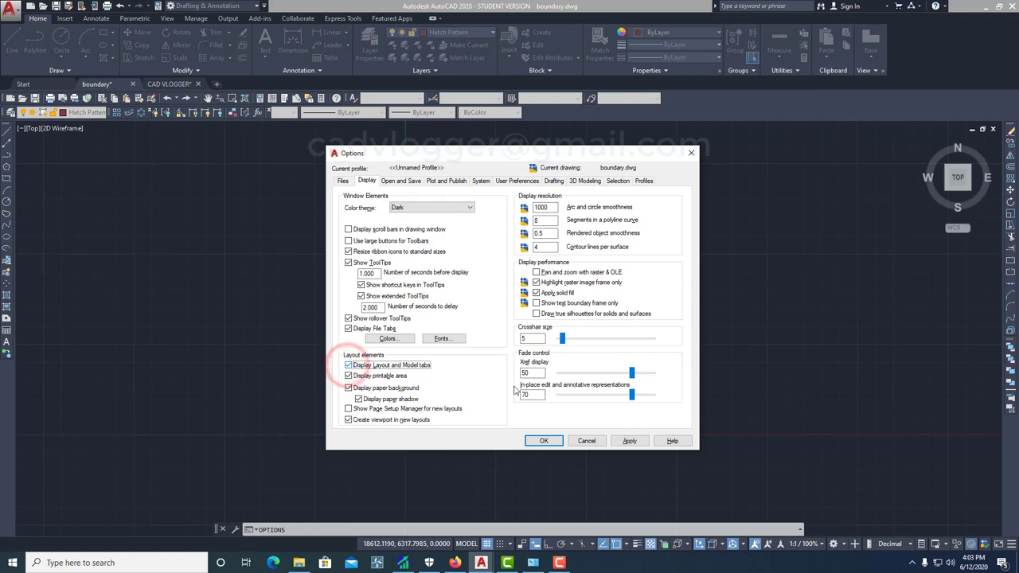
left_click(629, 440)
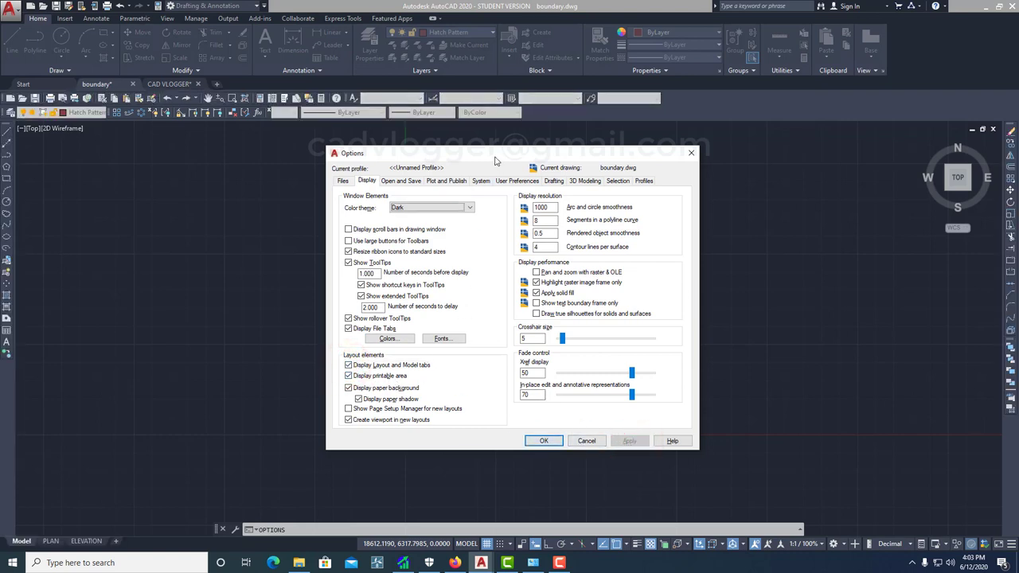
left_click_drag(495, 161, 499, 156)
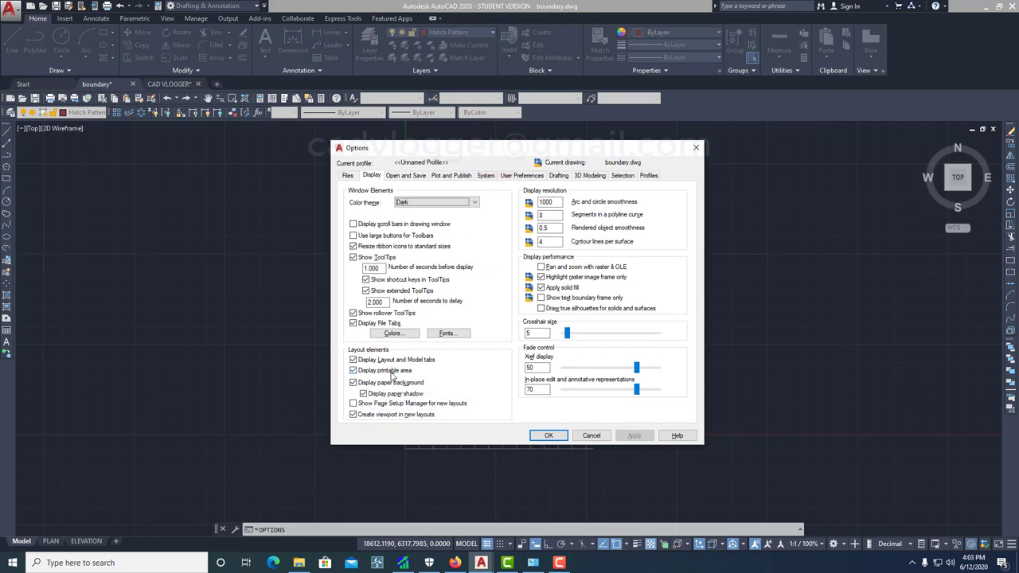
left_click(590, 435)
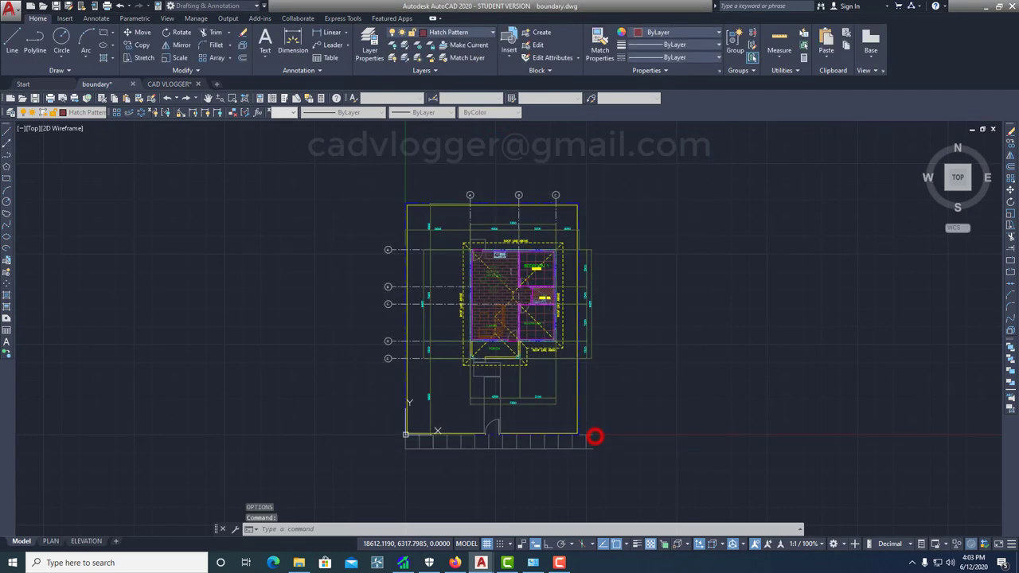
- Switch to the PLAN layout, then reopen Options on the Display tab, apply and close it
left_click(50, 541)
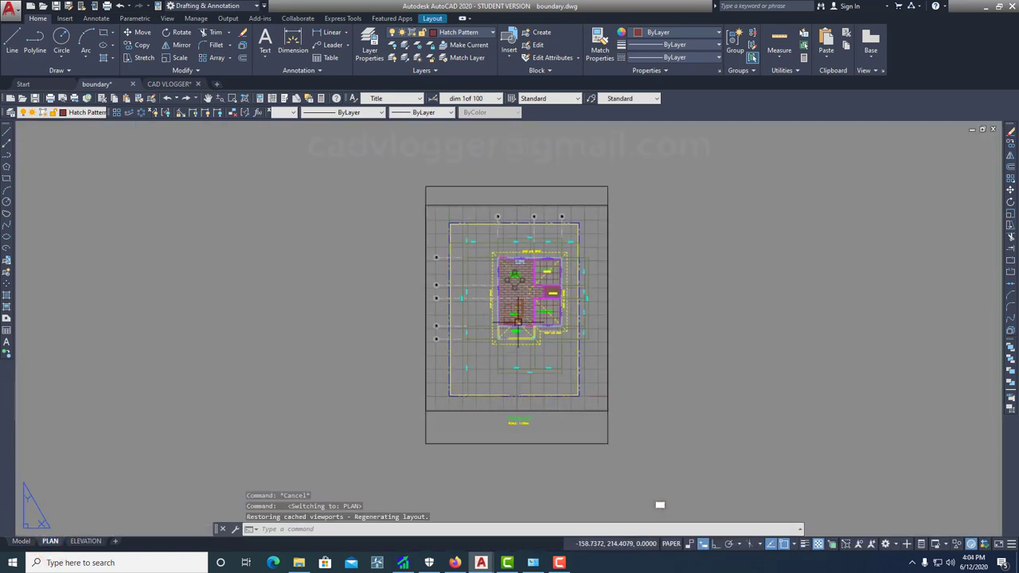
type("op")
key("Return")
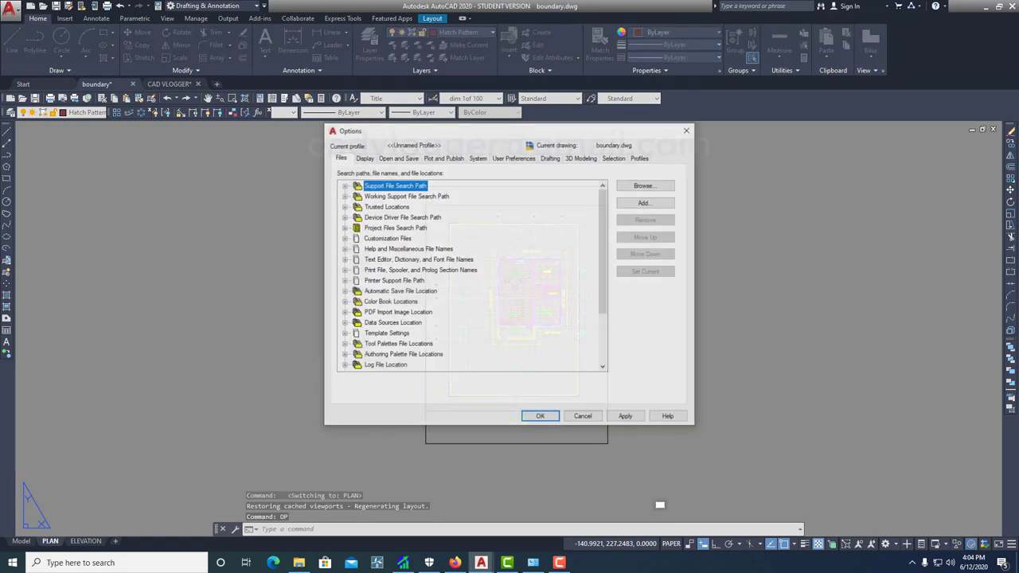
left_click(363, 158)
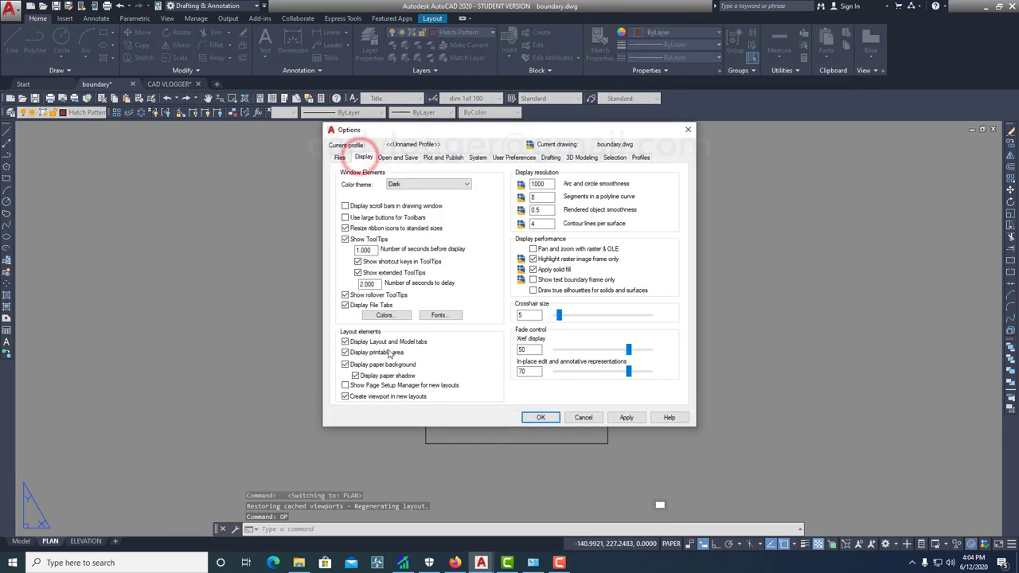
mouse_move(518, 137)
left_mouse_down()
mouse_move(718, 149)
mouse_move(219, 169)
left_mouse_up()
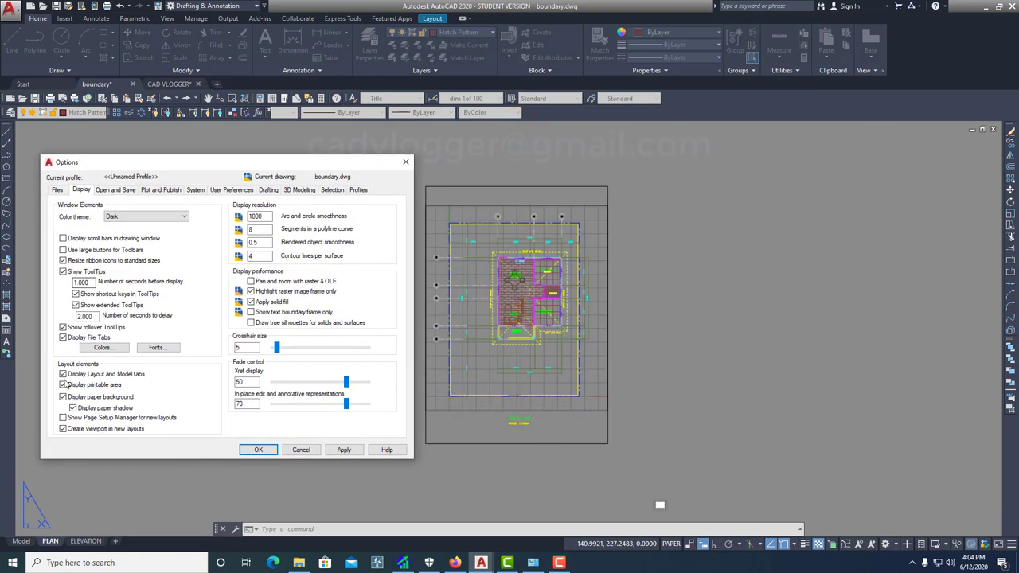
left_click(335, 451)
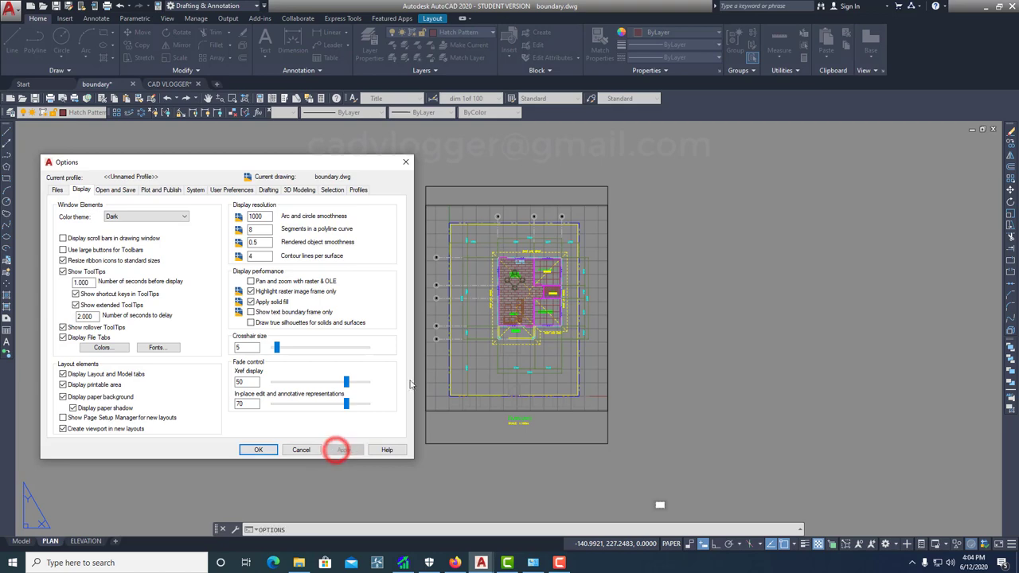
left_click(268, 450)
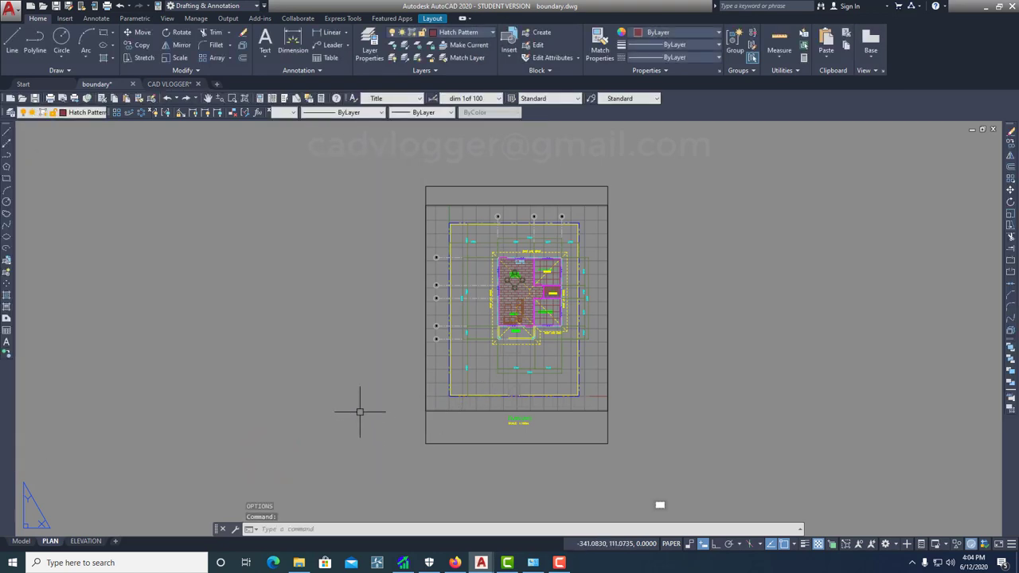
- Plot PLAN with DWG To PDF, picking a Window area around the whole sheet
key("ctrl+p")
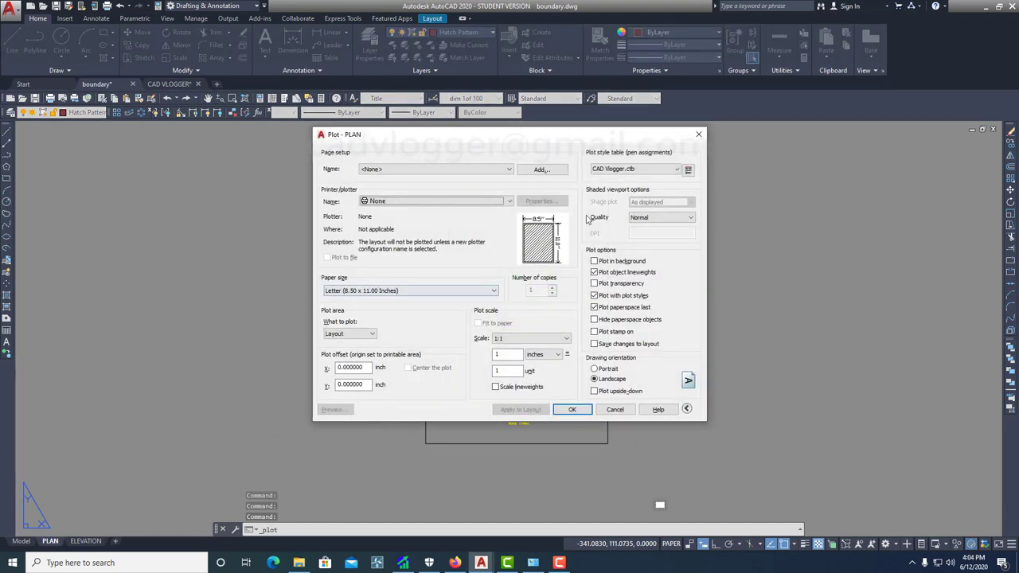
left_click(486, 201)
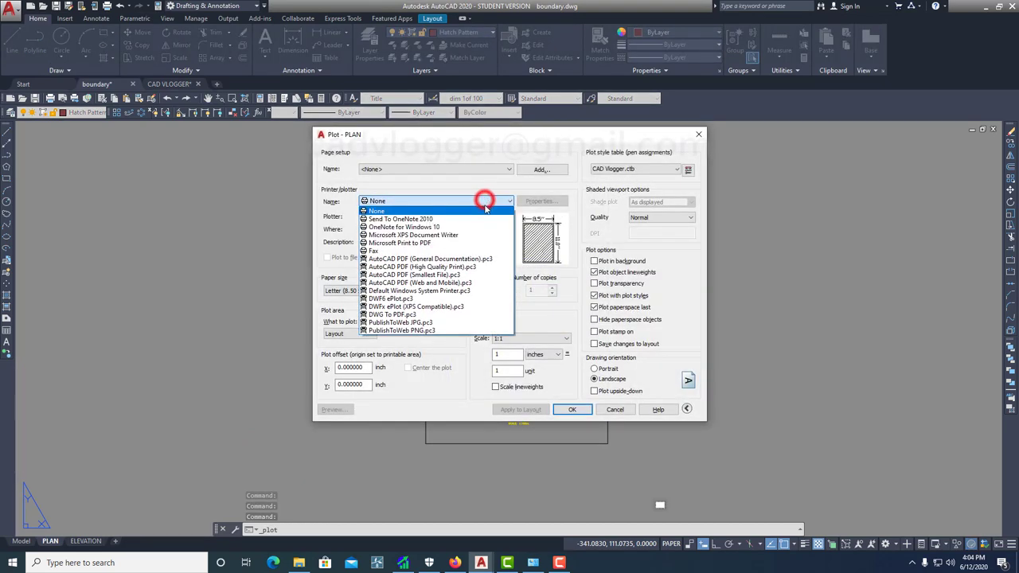
left_click(414, 315)
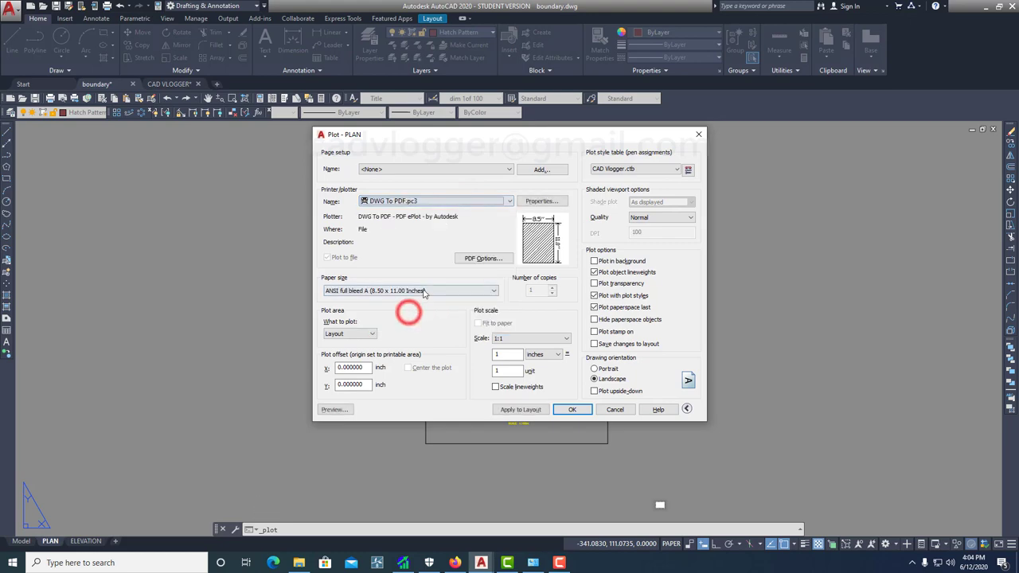
left_click(372, 335)
left_click(346, 354)
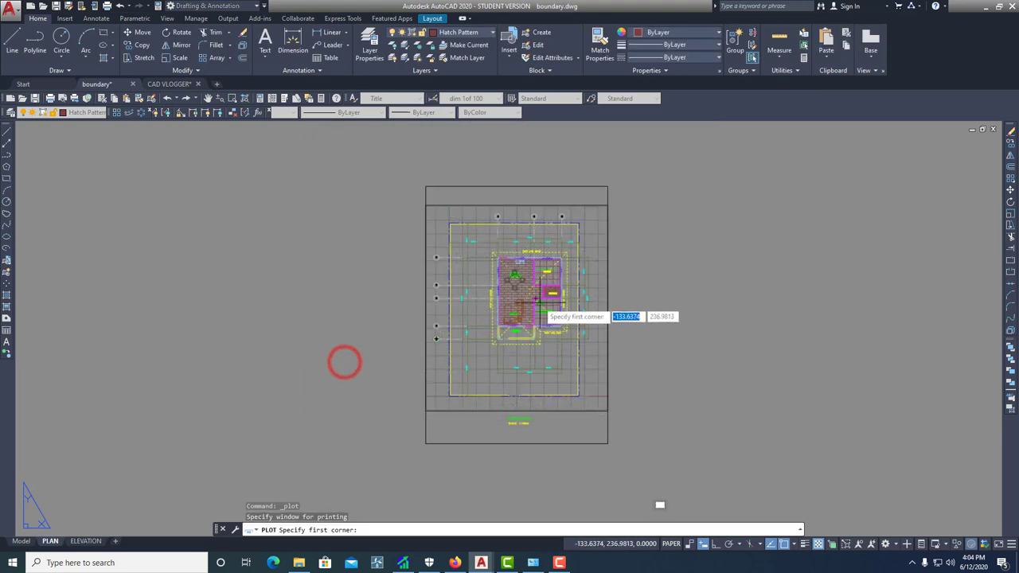
left_click(426, 438)
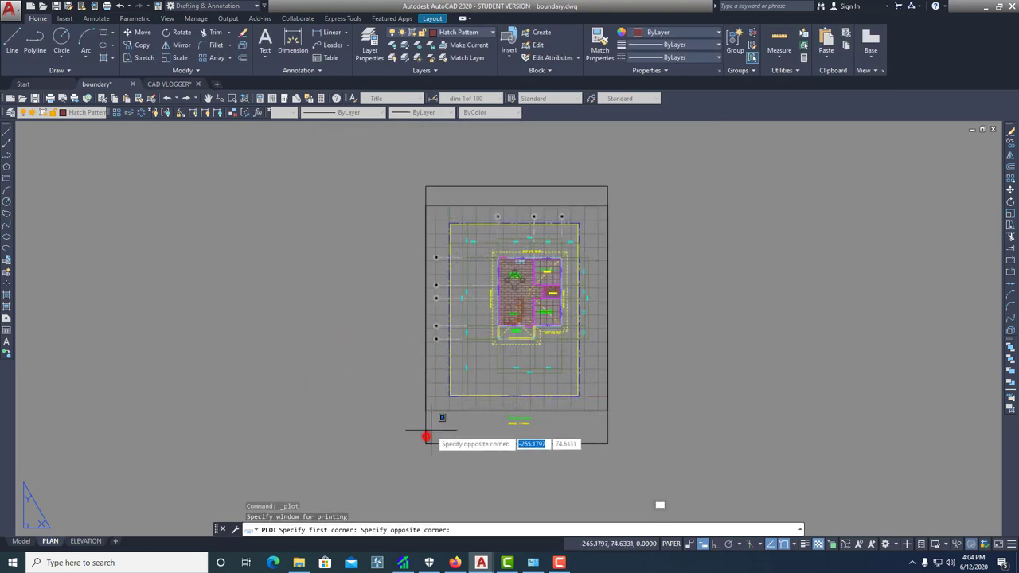
left_click(610, 185)
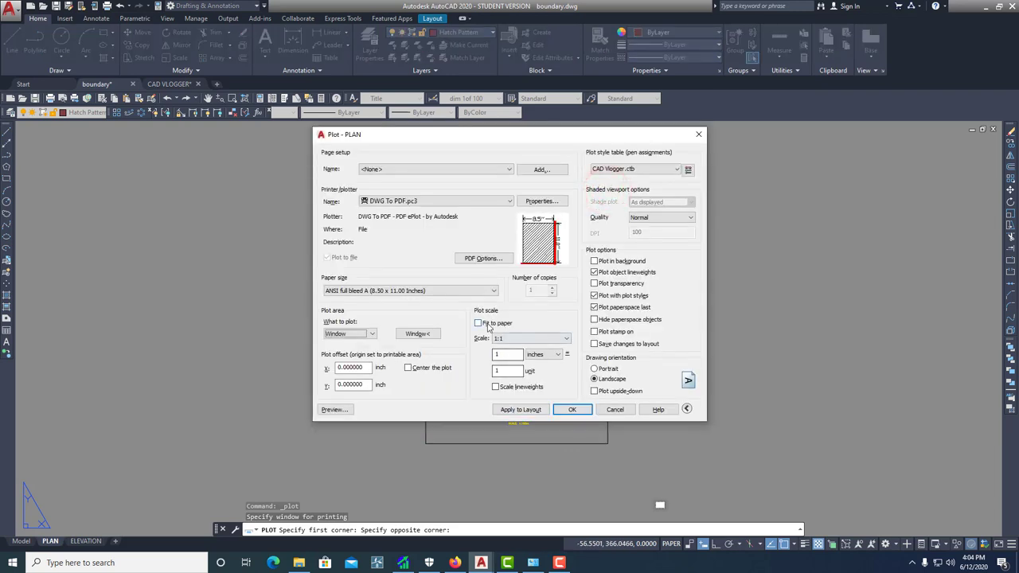
- Fit and centre the plot in Portrait, save it to the layout, preview, and cancel without plotting
left_click(481, 323)
left_click(408, 368)
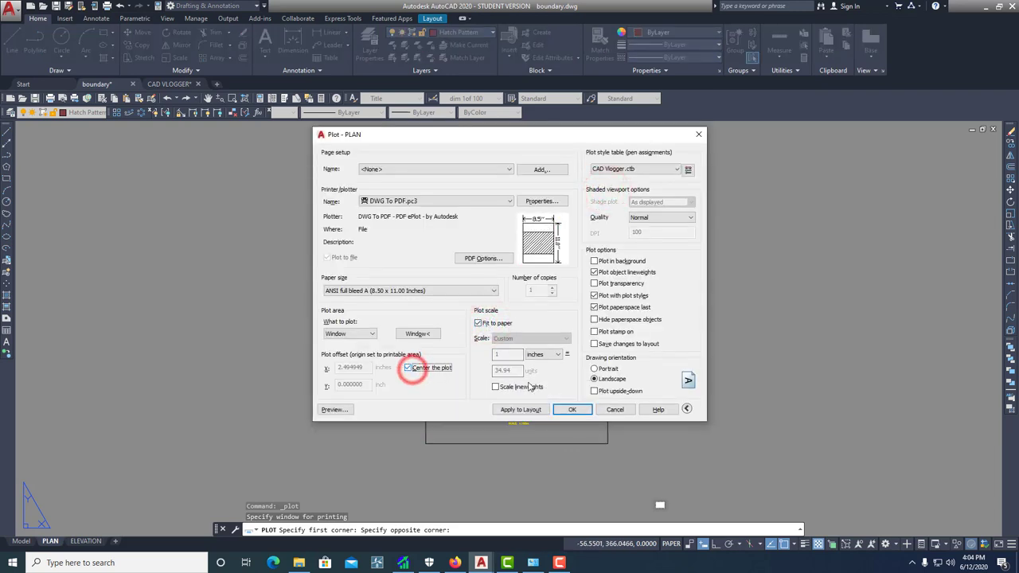
left_click(527, 410)
left_click(595, 369)
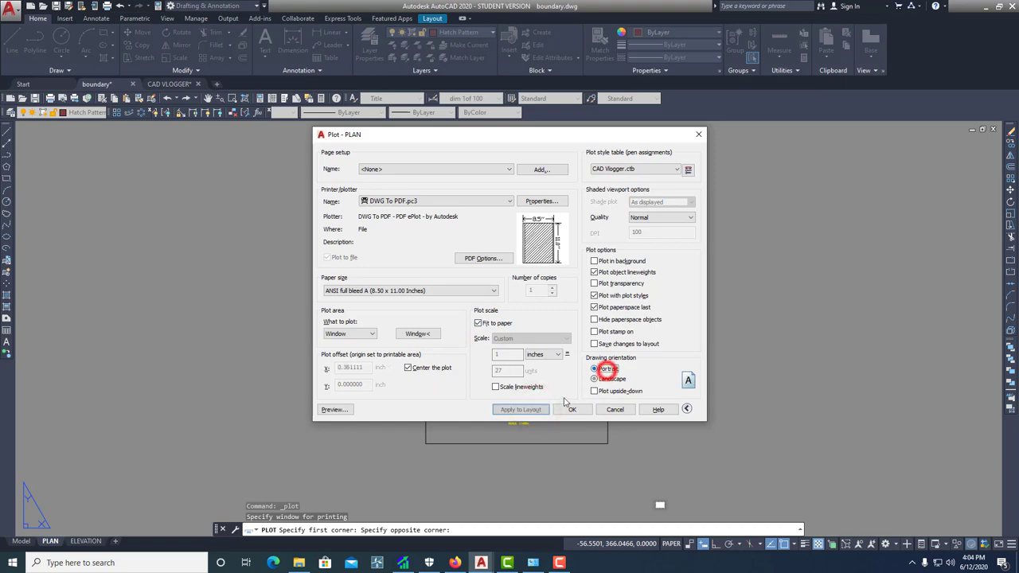
left_click(521, 410)
left_click(336, 409)
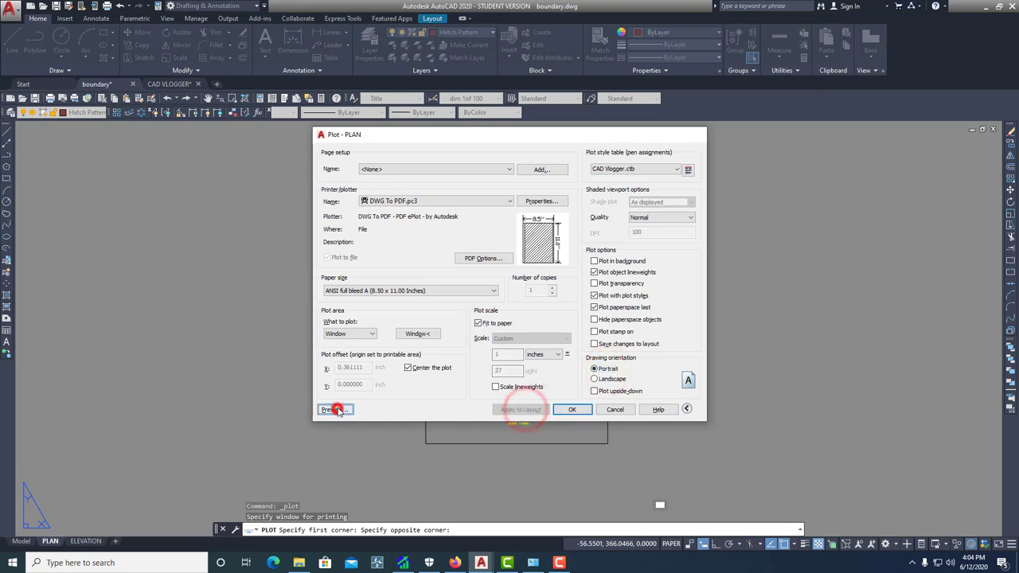
key("Escape")
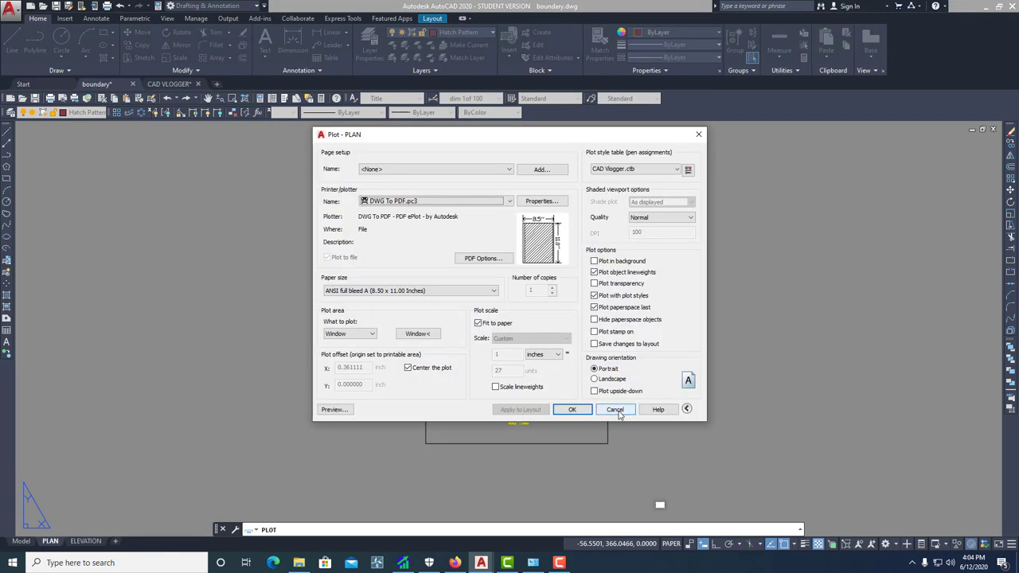
left_click(615, 411)
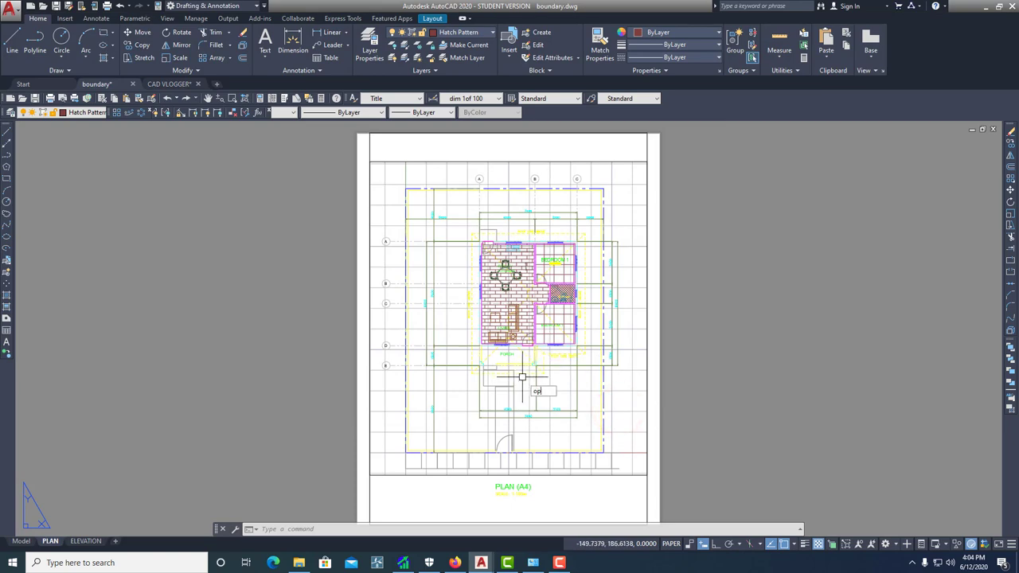
- Apply the Options change turning off the paper background and close the dialog
left_click_drag(231, 158, 217, 130)
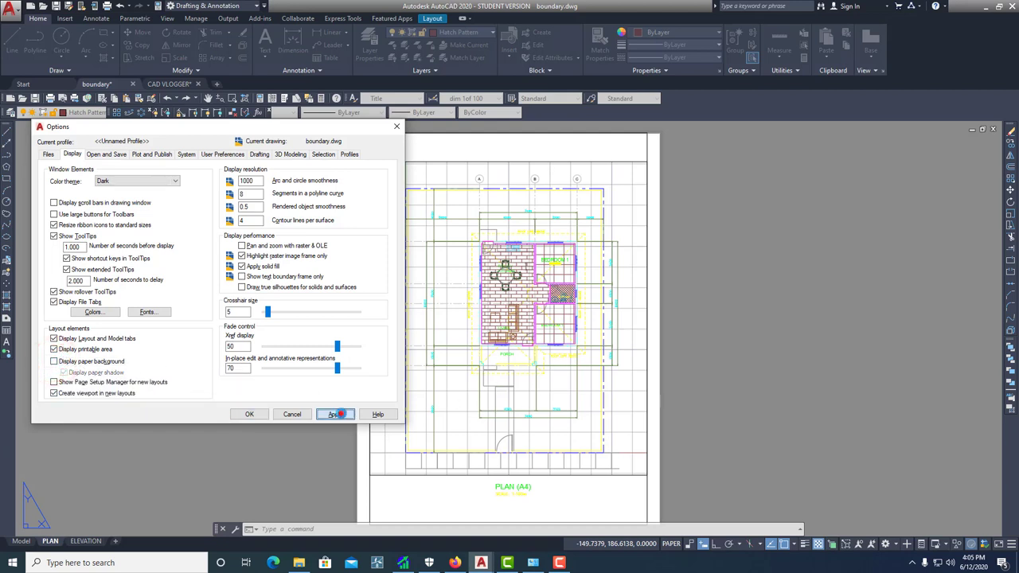
left_click(336, 414)
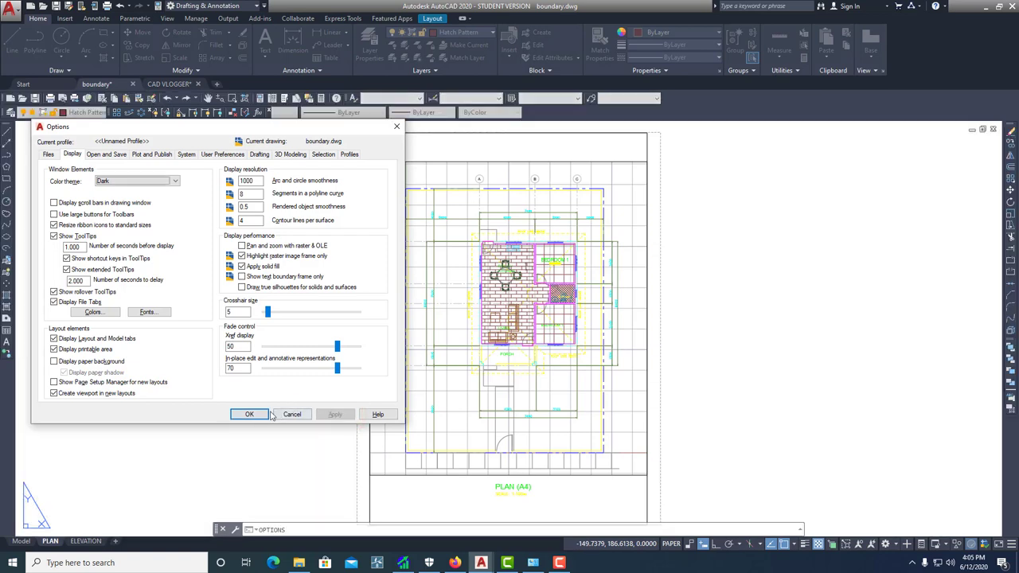
left_click(255, 417)
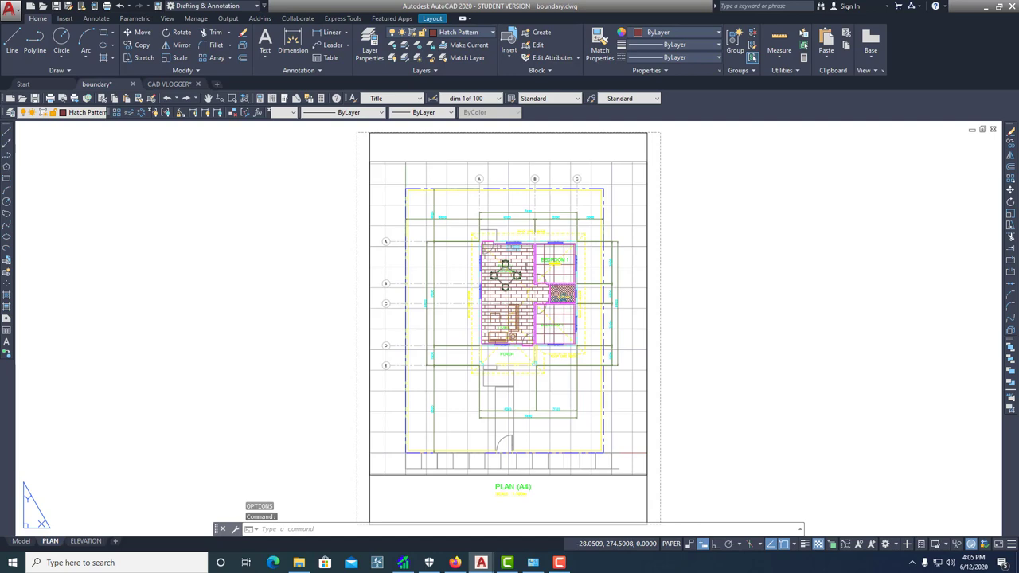
- Reopen Options with OP, turn off Display printable area, apply and close
type("OP")
key("Return")
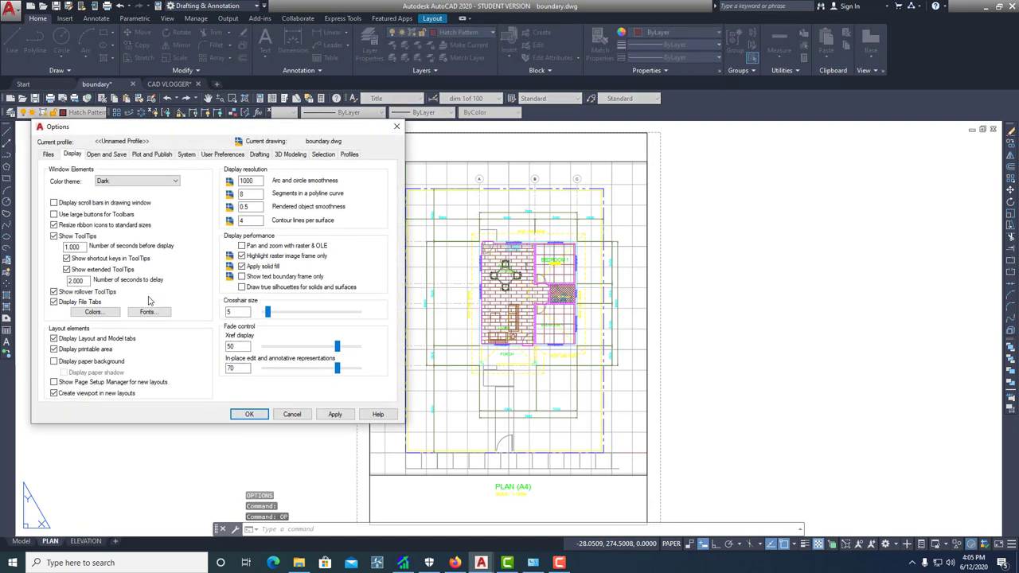
left_click(56, 350)
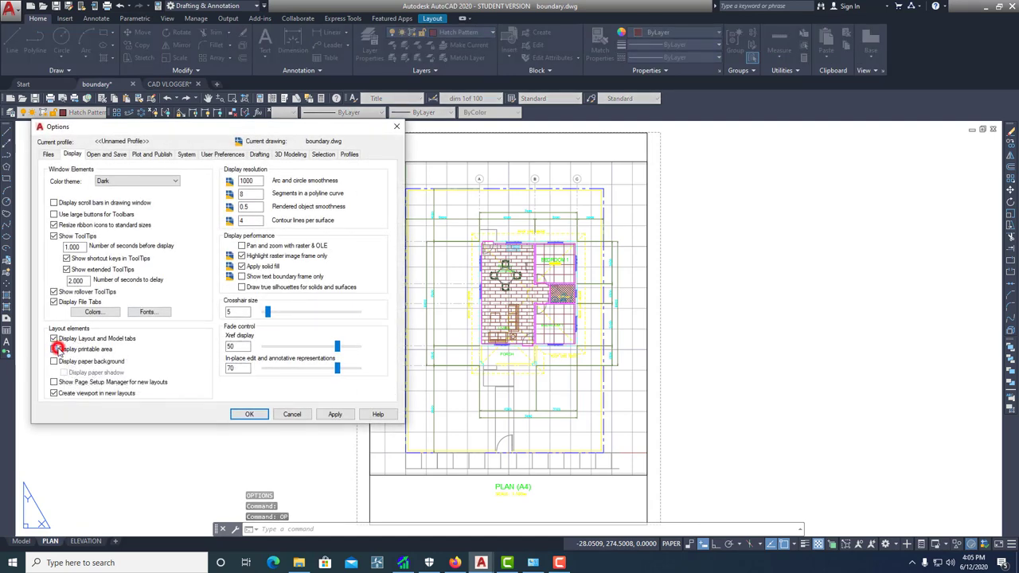
left_click(336, 415)
left_click(251, 415)
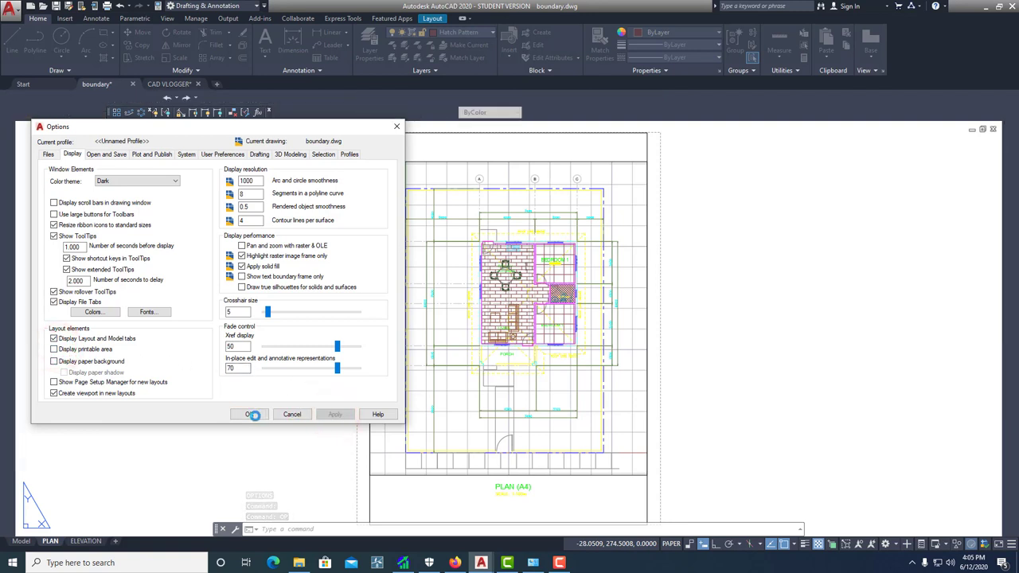
left_click(253, 414)
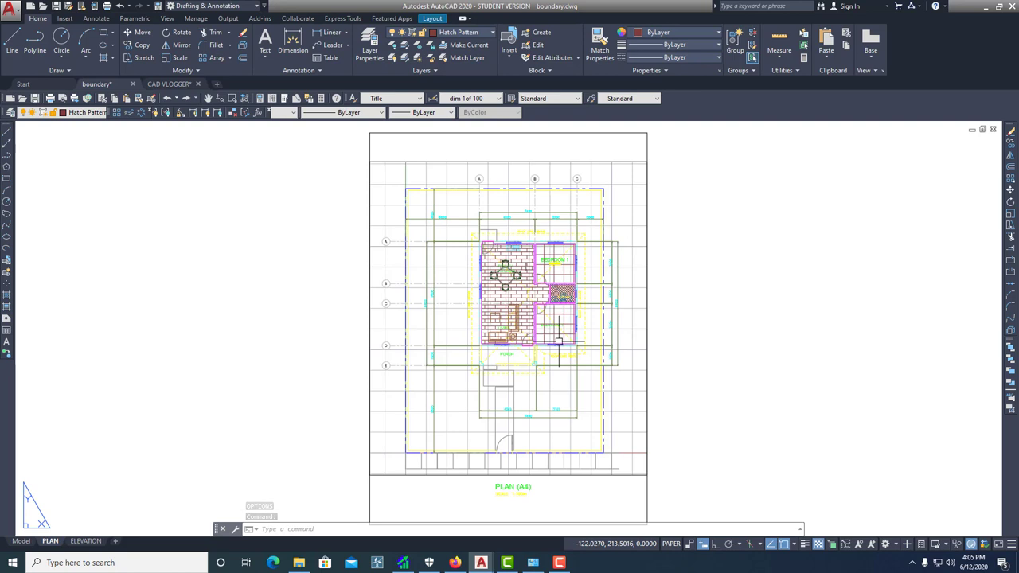
- Set the Sheet/layout uniform background colour to Black, apply, then compare the Model and PLAN tabs
type("OP")
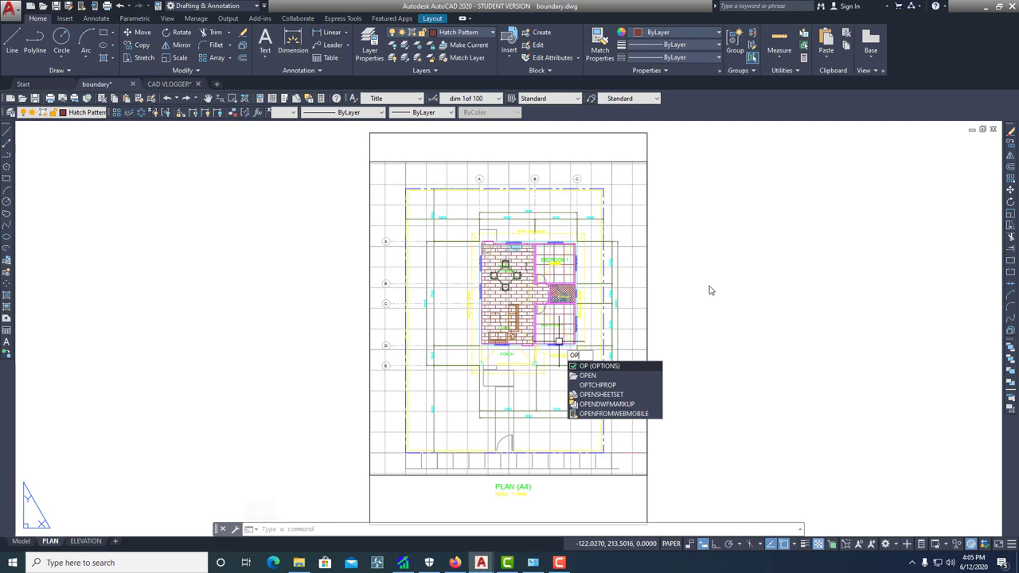
key("Return")
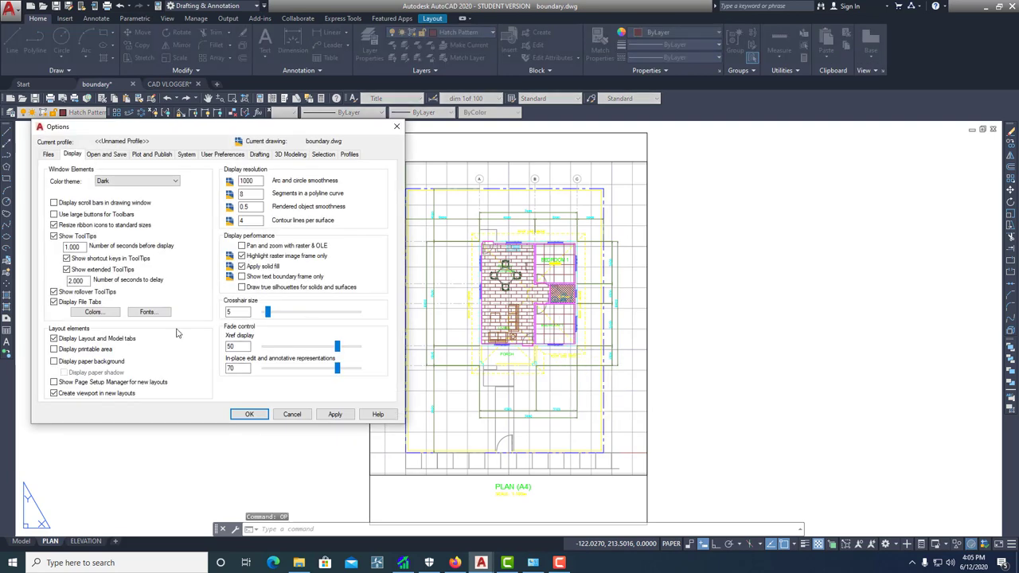
left_click(92, 313)
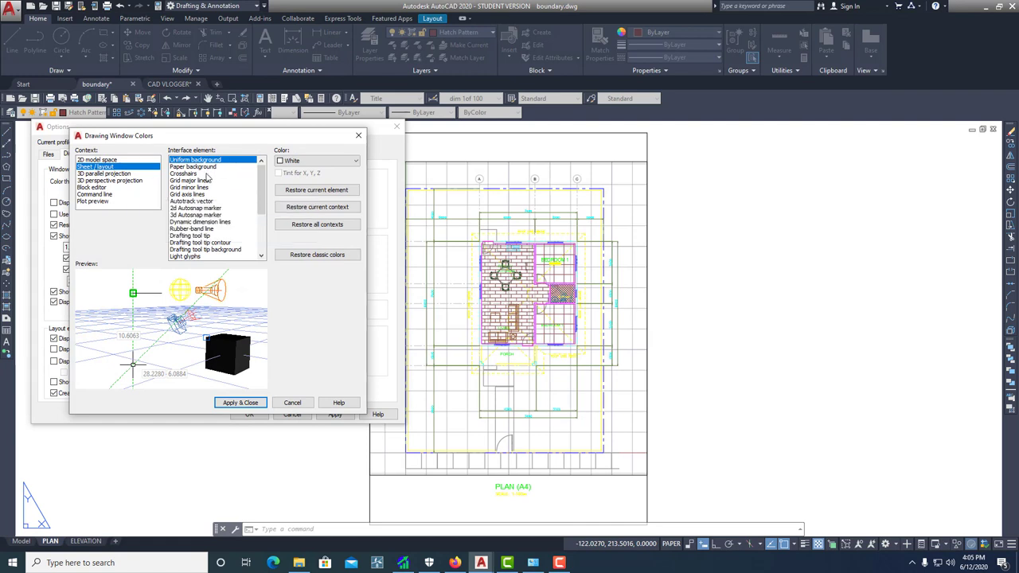
left_click_drag(278, 142, 288, 141)
left_click(322, 160)
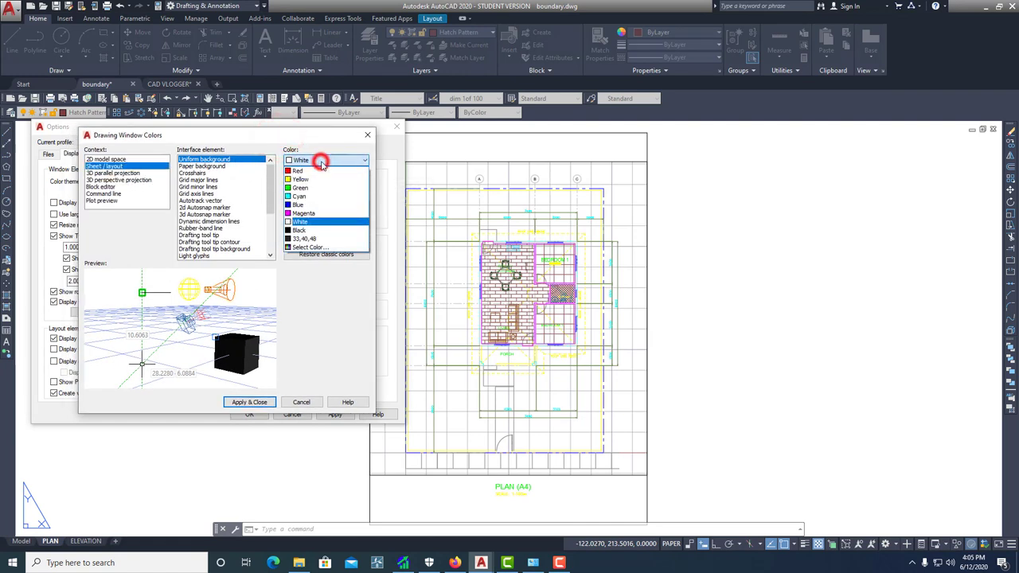
left_click(309, 230)
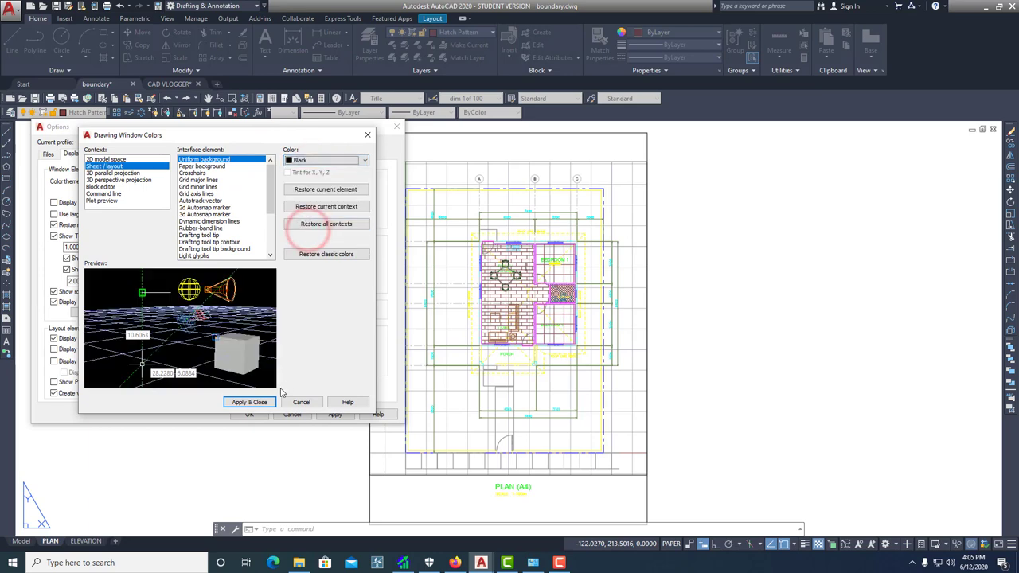
left_click(249, 402)
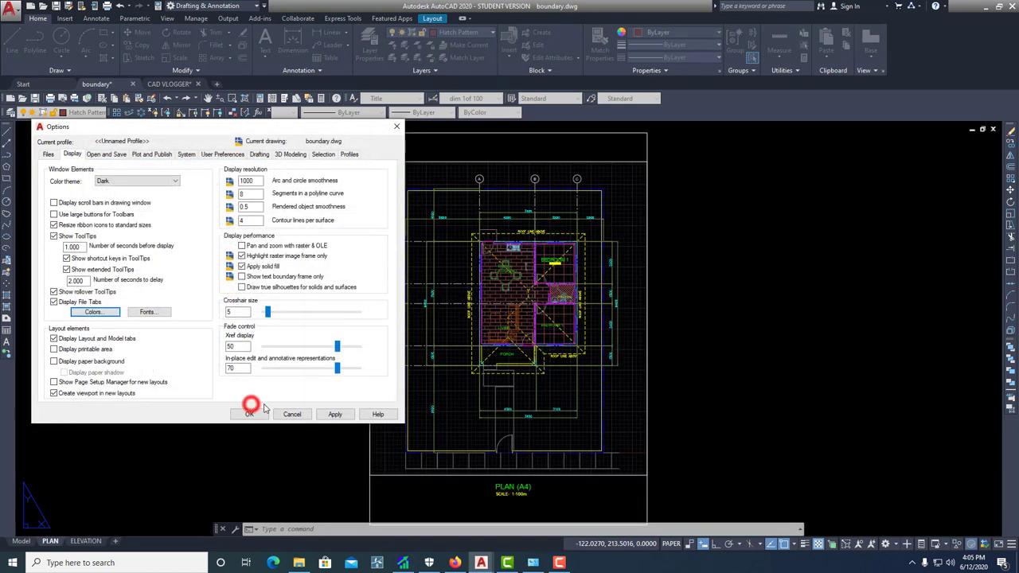
left_click(335, 414)
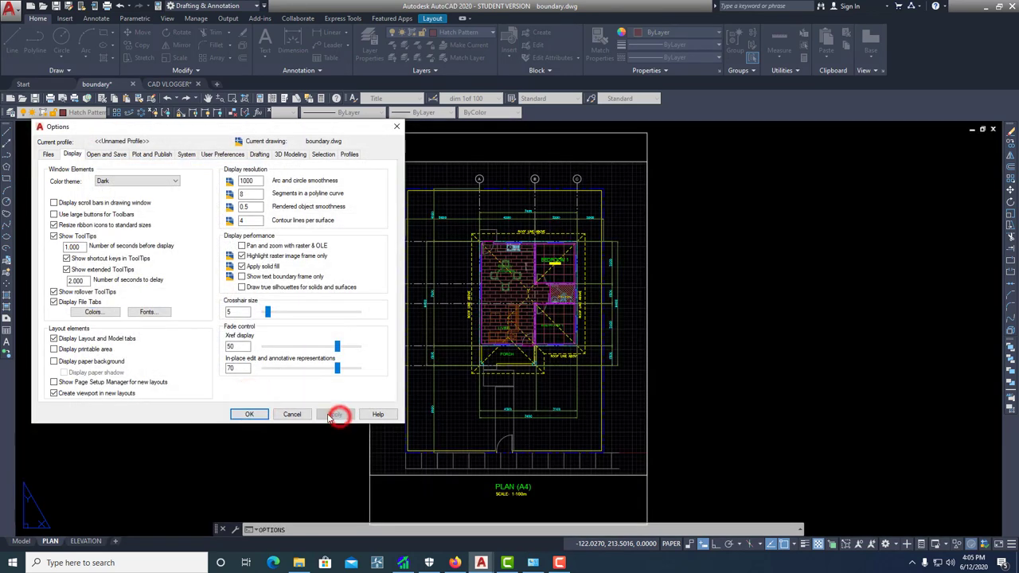
left_click(252, 415)
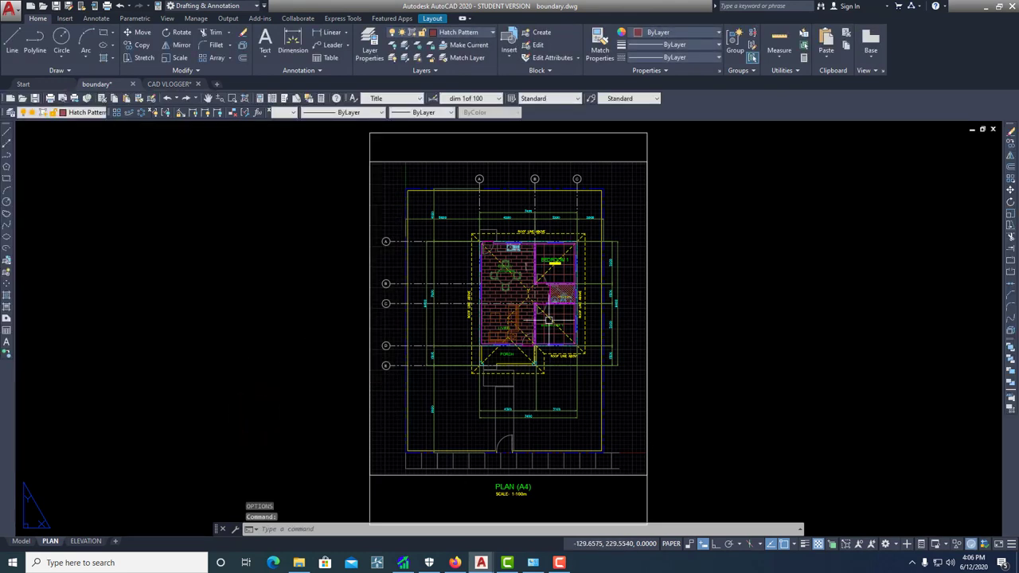
left_click(21, 541)
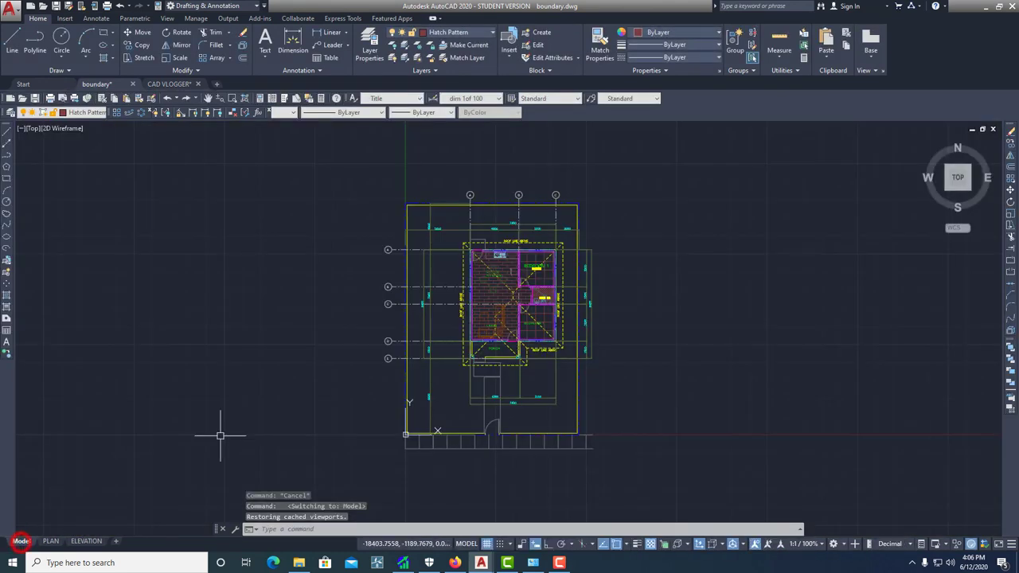
left_click(50, 541)
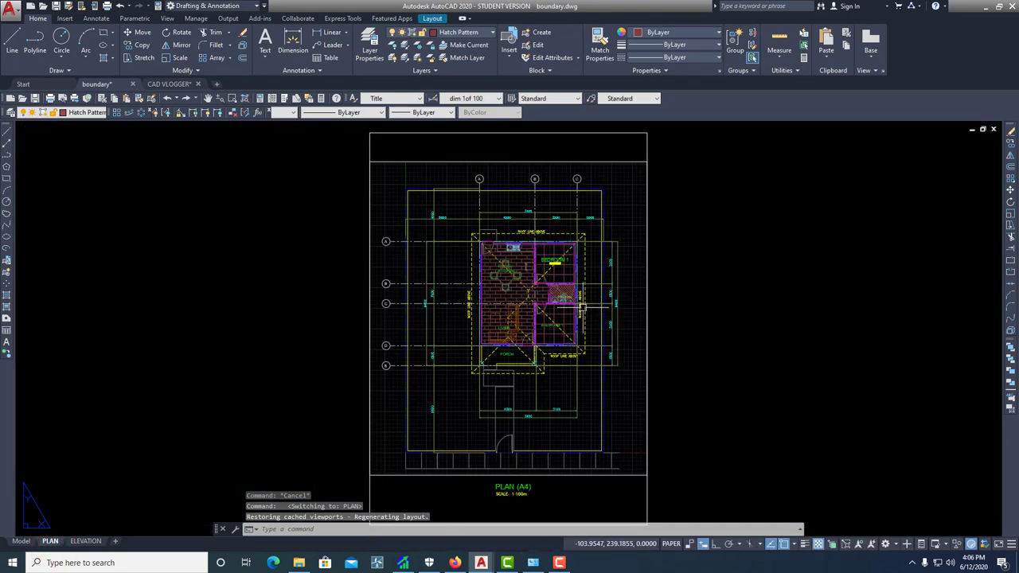
- Set the 2D model space uniform background colour to Black in Options and apply it
type("op")
key("Return")
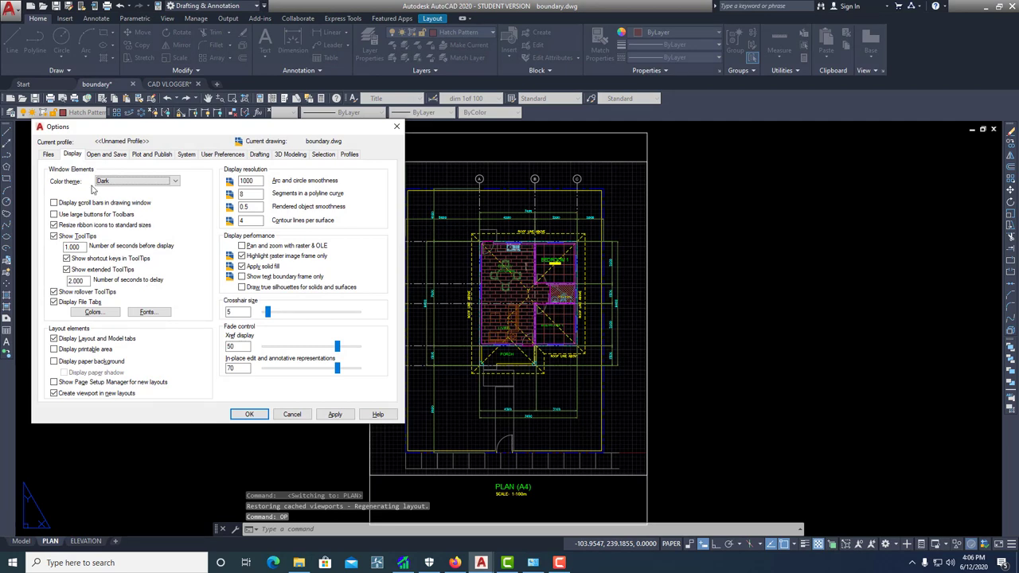
left_click(93, 312)
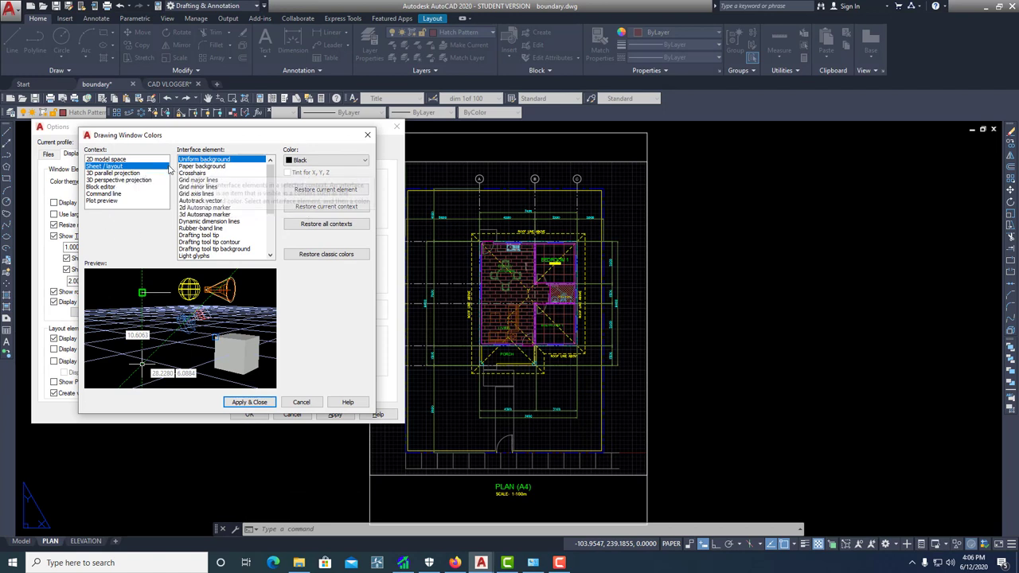
left_click(126, 161)
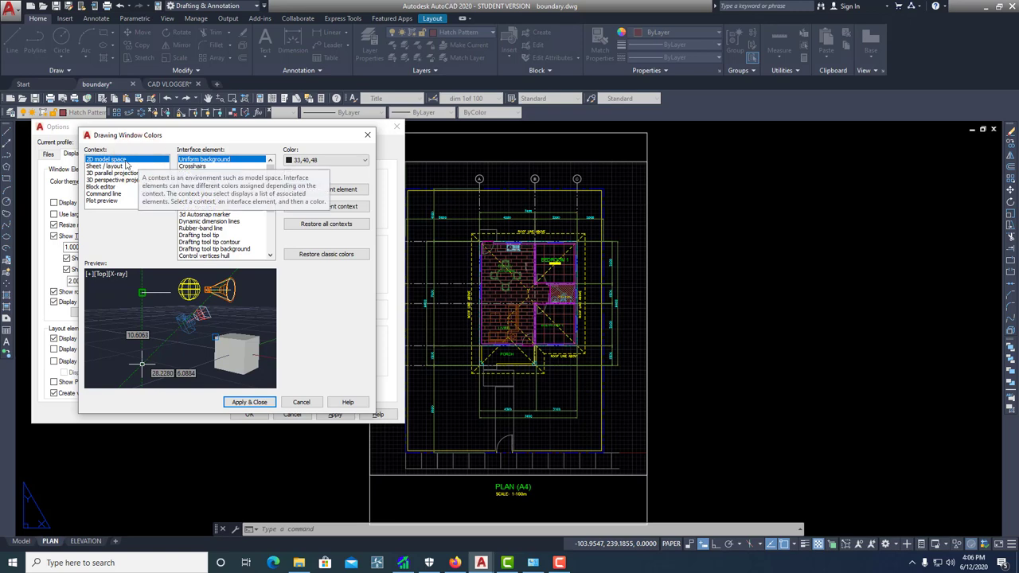
left_click(331, 160)
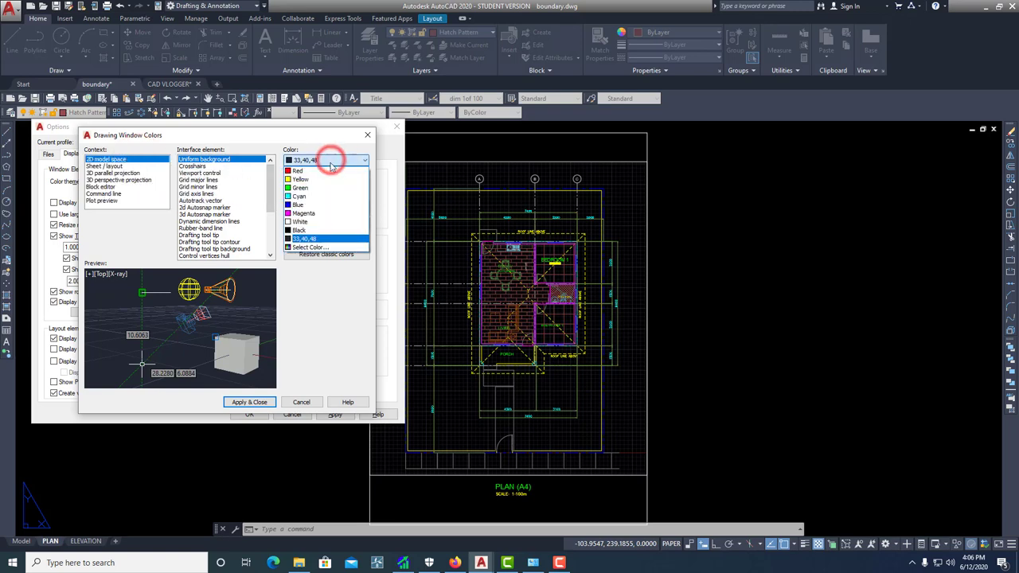
left_click(312, 231)
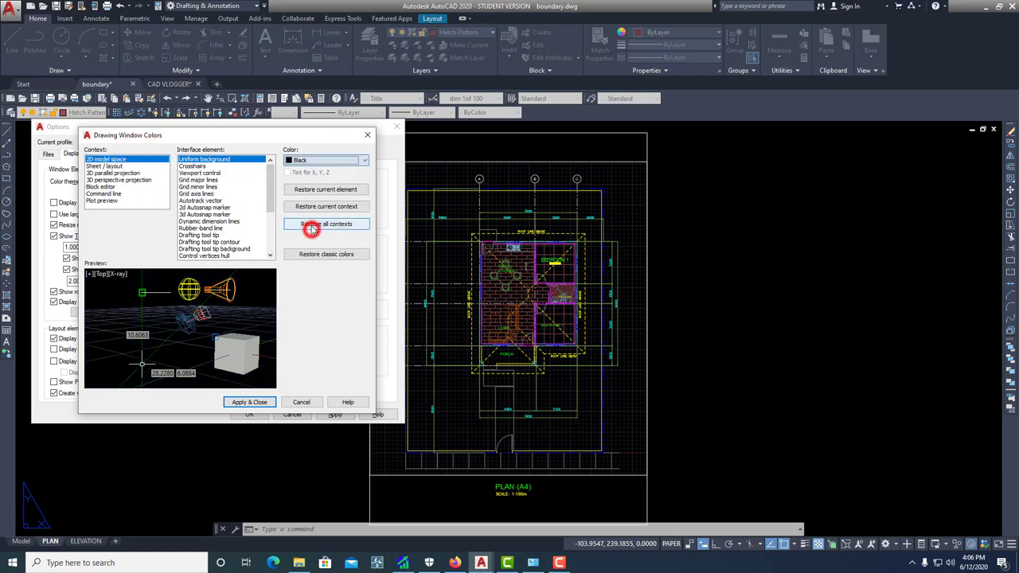
left_click(250, 402)
left_click(335, 414)
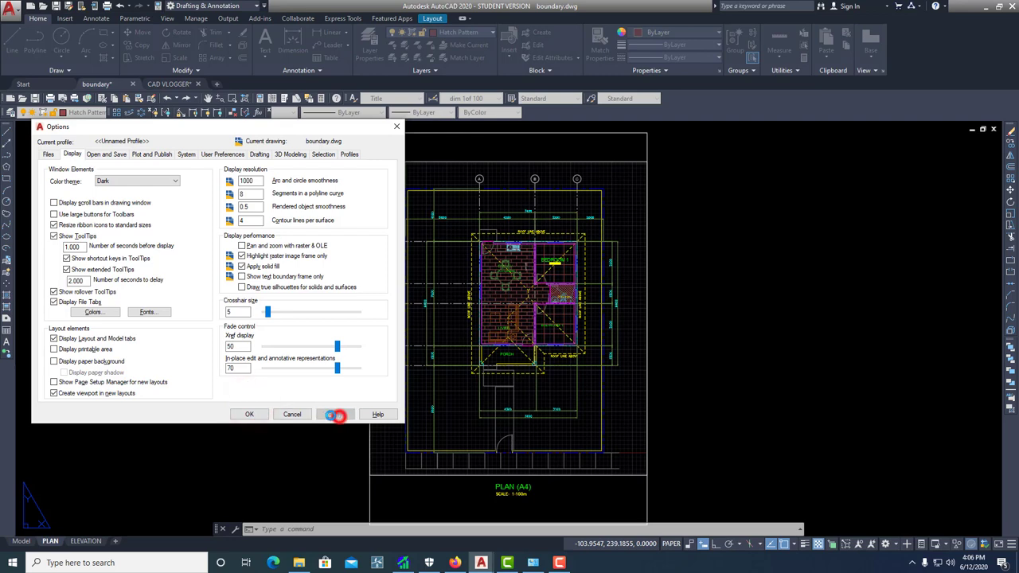
left_click(253, 416)
- Check the black Model tab, return to PLAN, and reopen Options with OP
left_click(21, 541)
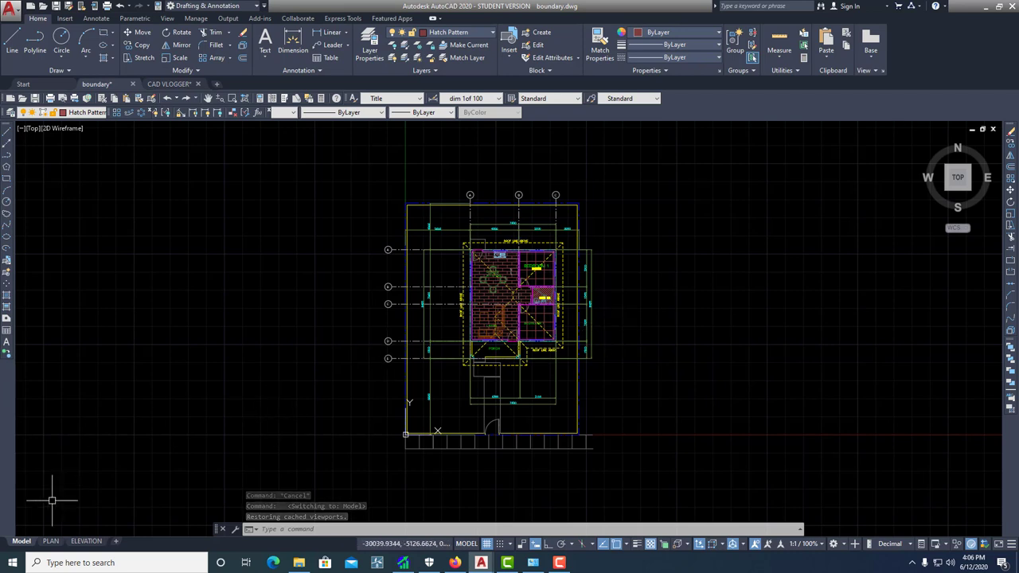
left_click(51, 541)
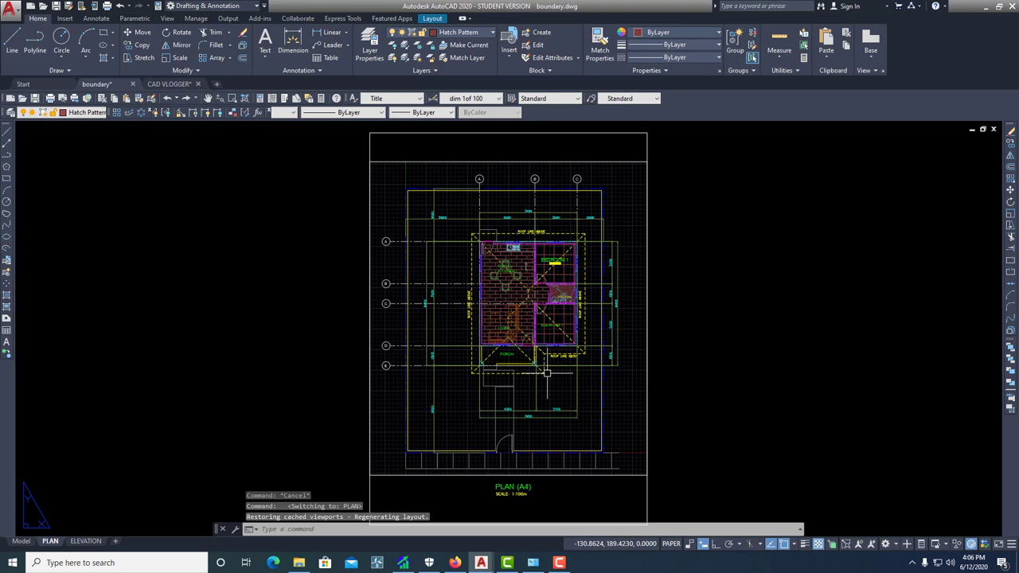
type("op")
key("Return")
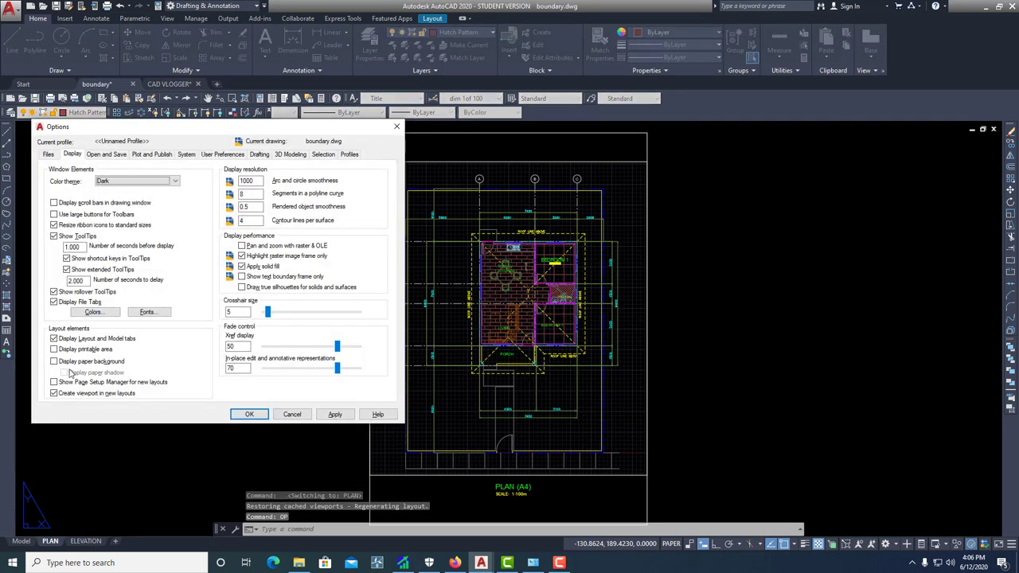
- Make AutoCAD 2000/LT2000 Drawing (*.dwg) the default Open and Save format, and apply it
left_click(106, 154)
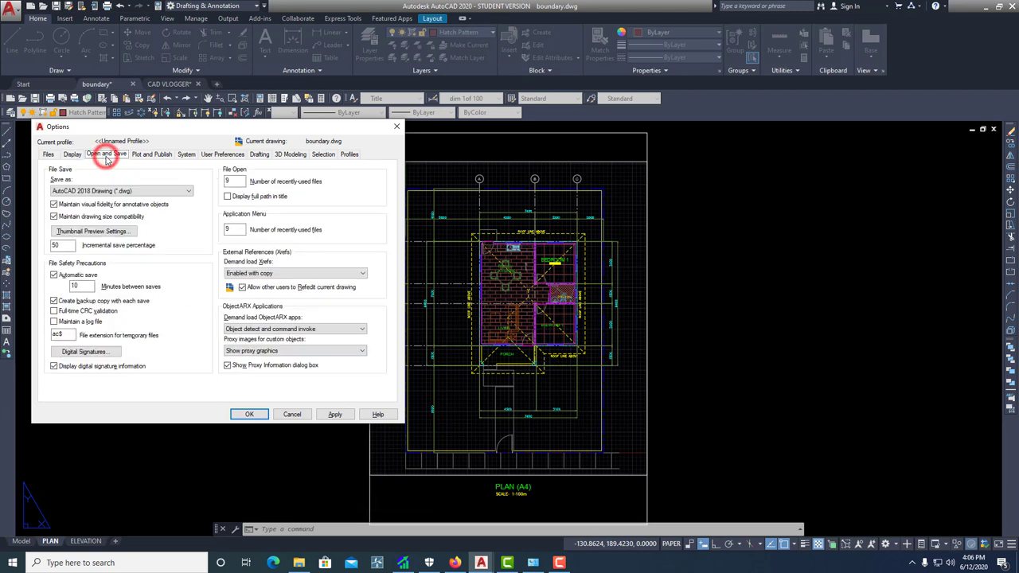
left_click(137, 192)
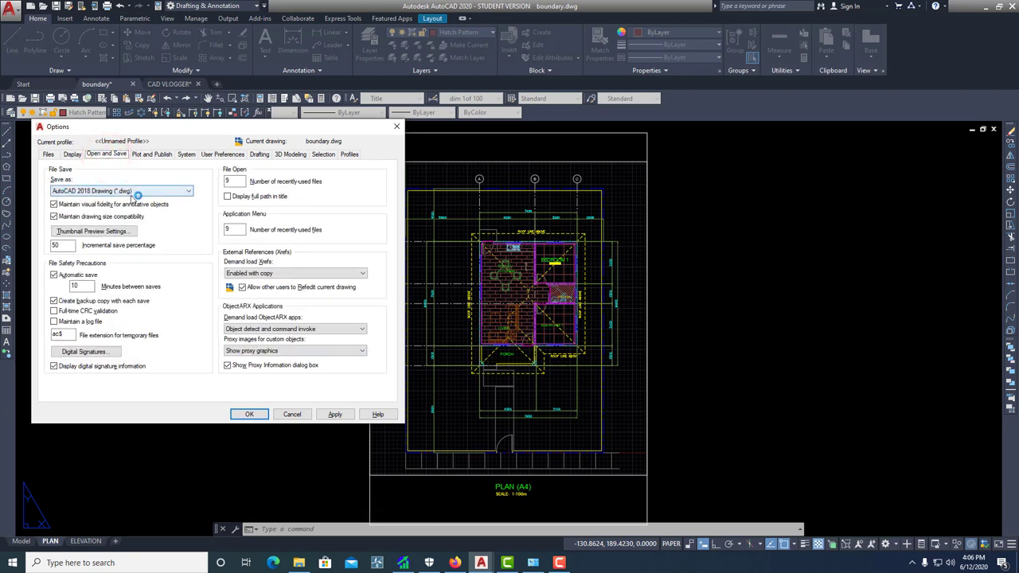
left_click_drag(185, 132, 245, 177)
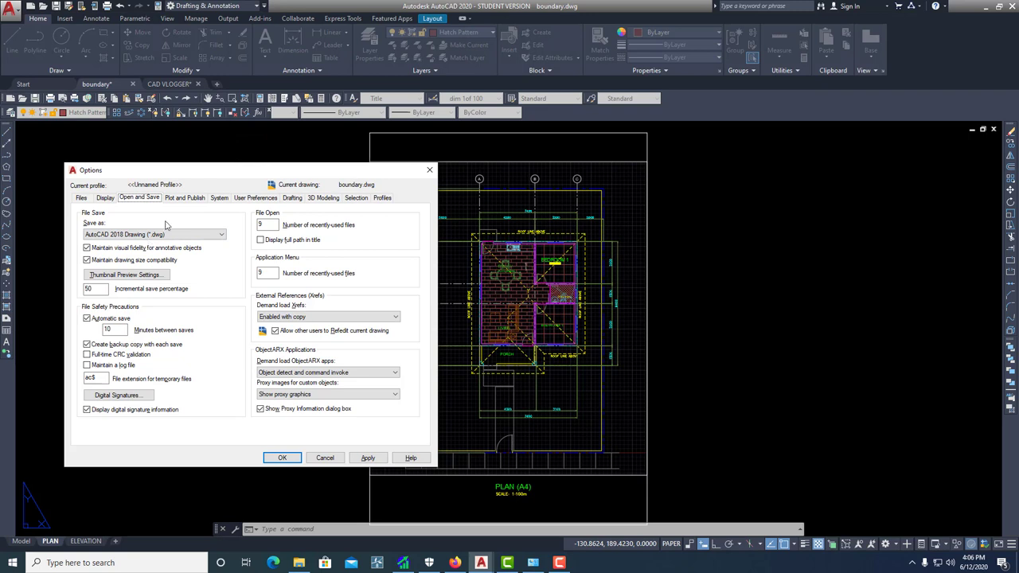
left_click_drag(213, 177, 218, 186)
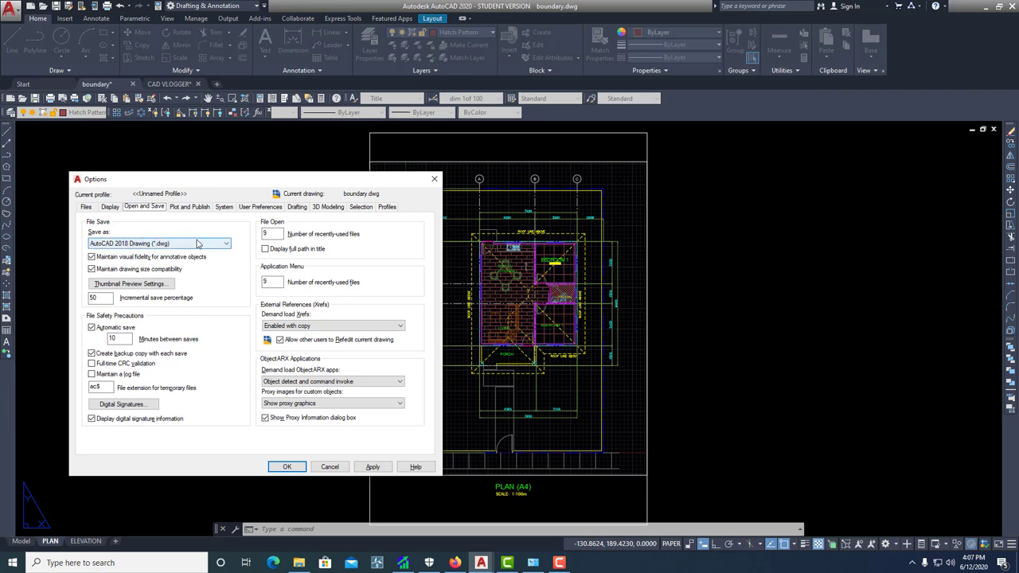
left_click_drag(225, 188, 256, 182)
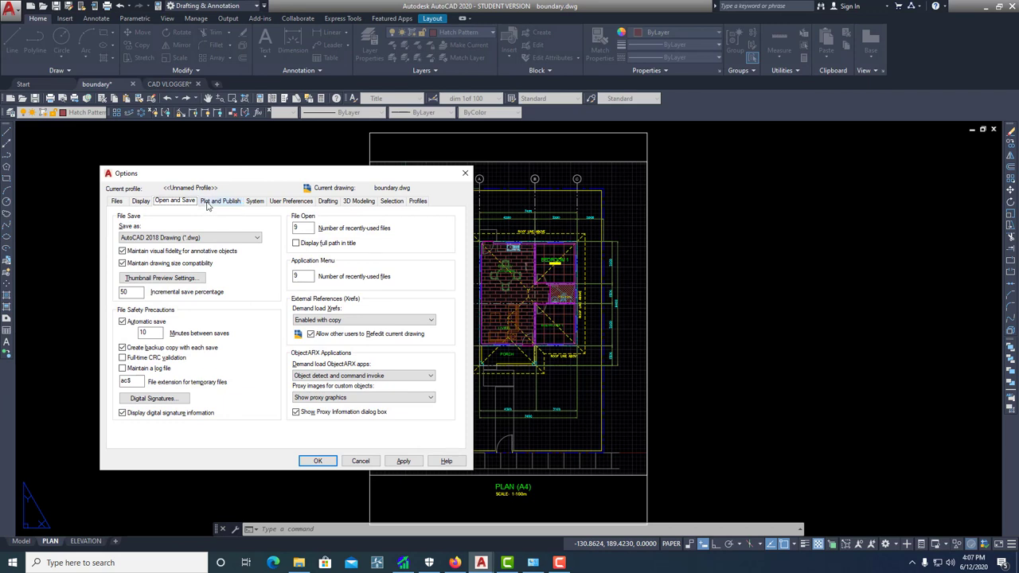
left_click(201, 237)
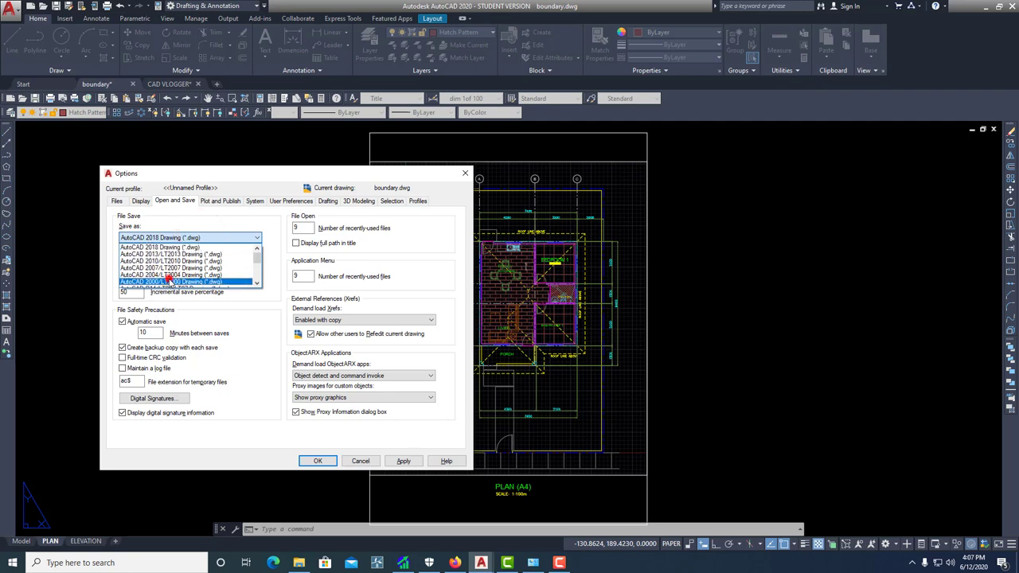
left_click(170, 281)
left_click_drag(270, 180, 257, 180)
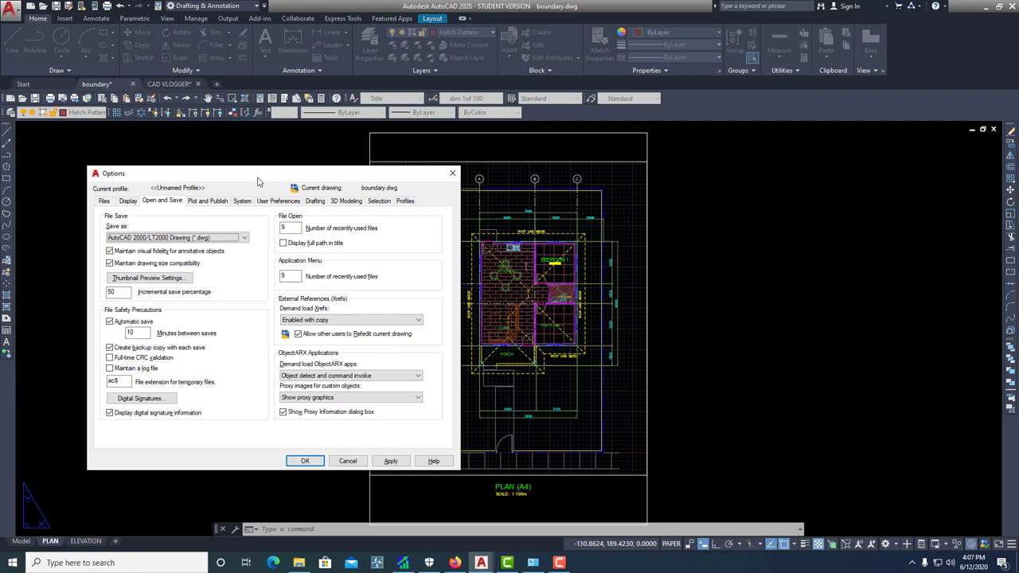
left_click(392, 462)
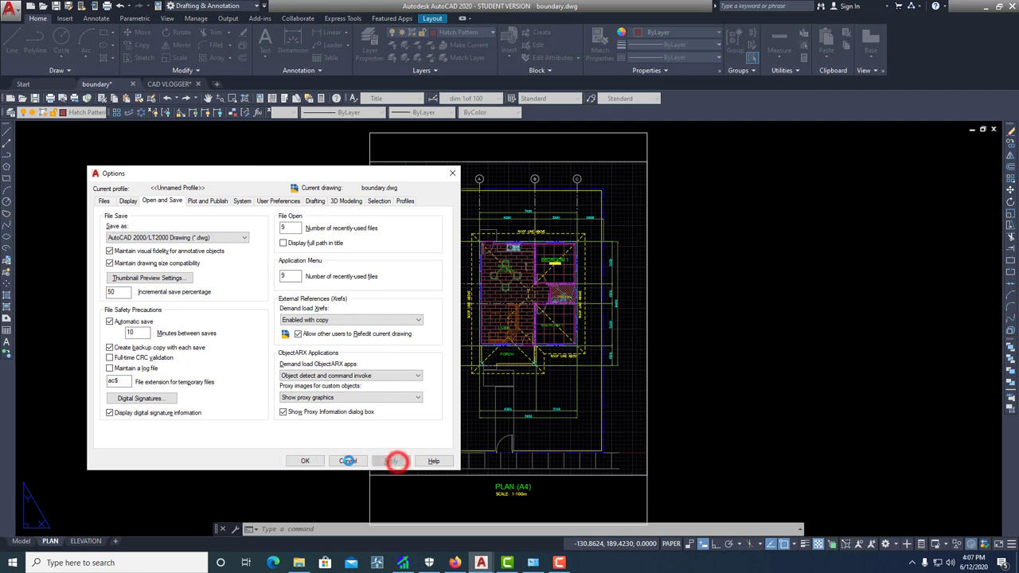
left_click(310, 461)
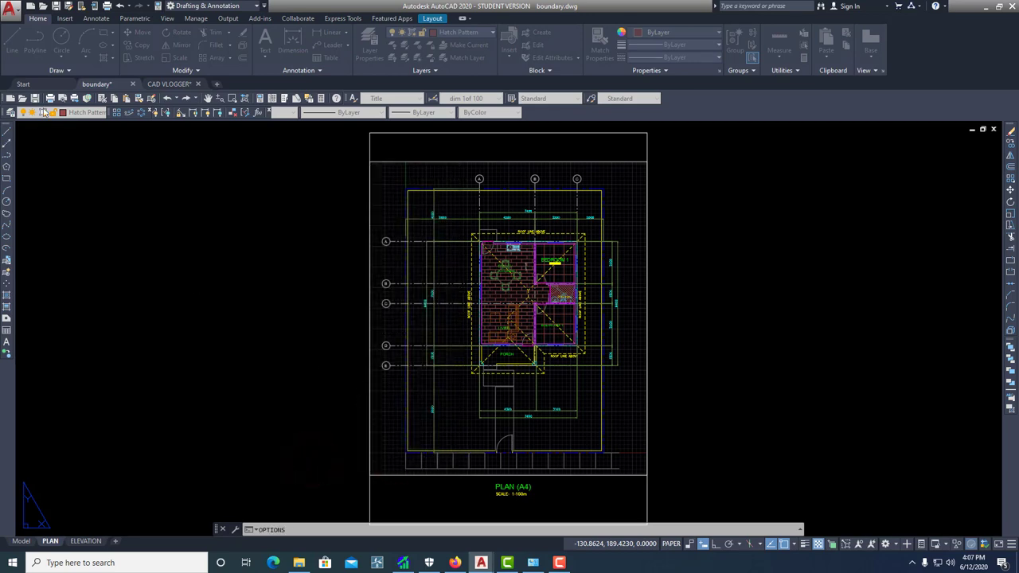
- Save the current boundary drawing from the application menu
left_click(11, 11)
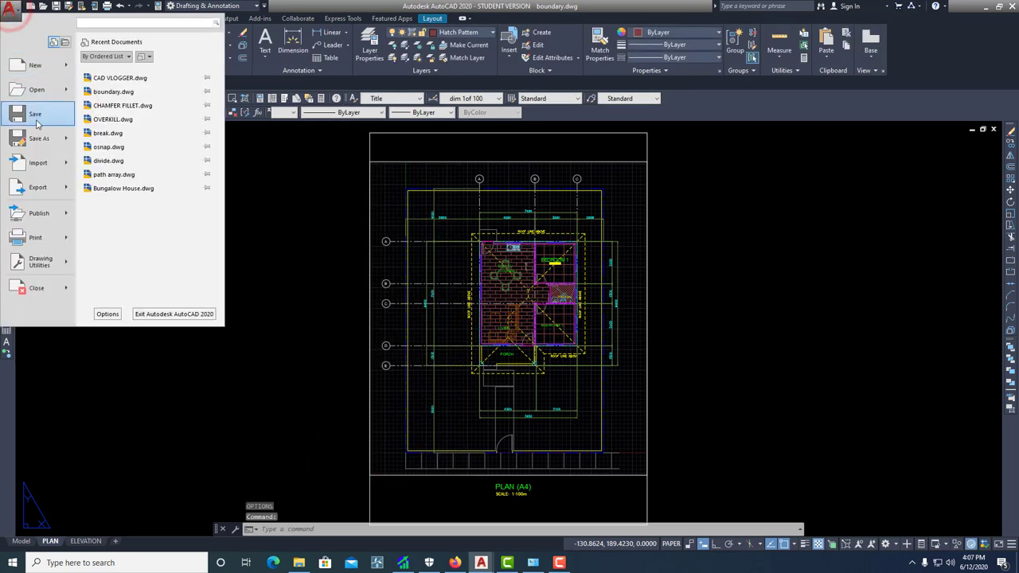
left_click(35, 120)
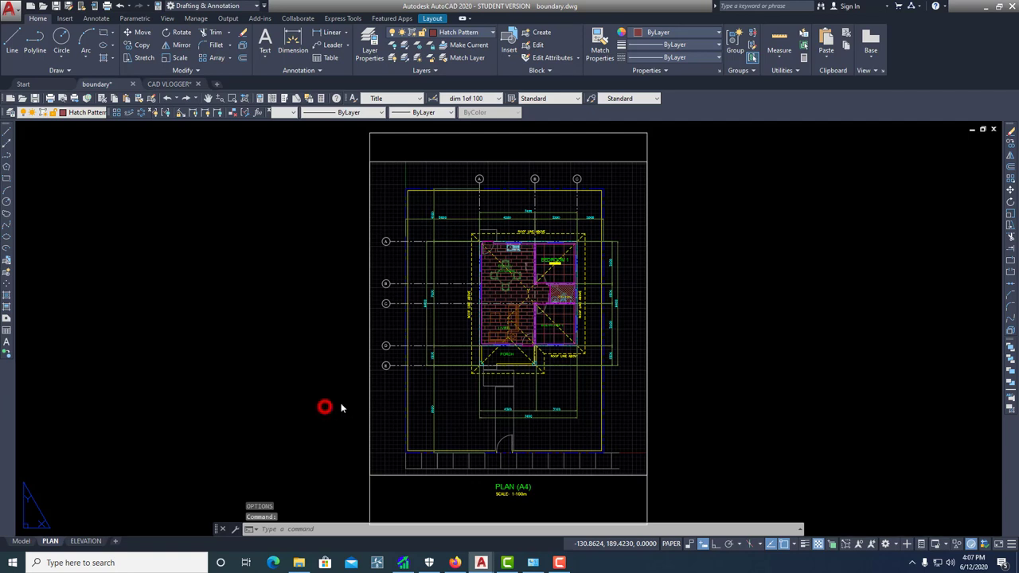
key("Escape")
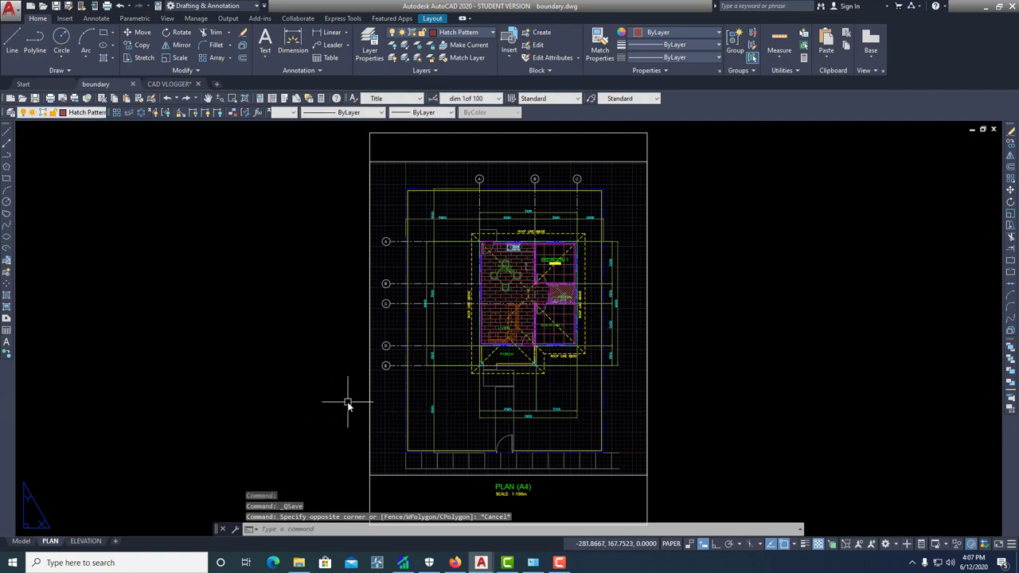
- Reopen Options with OP to review the Open and Save settings, then cancel
key("Escape")
type("op")
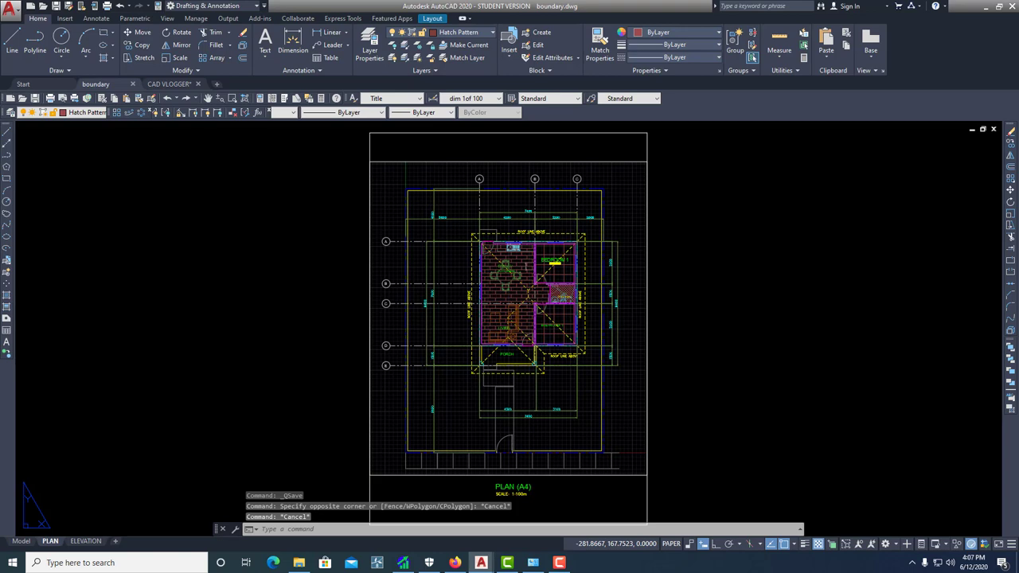
key("Return")
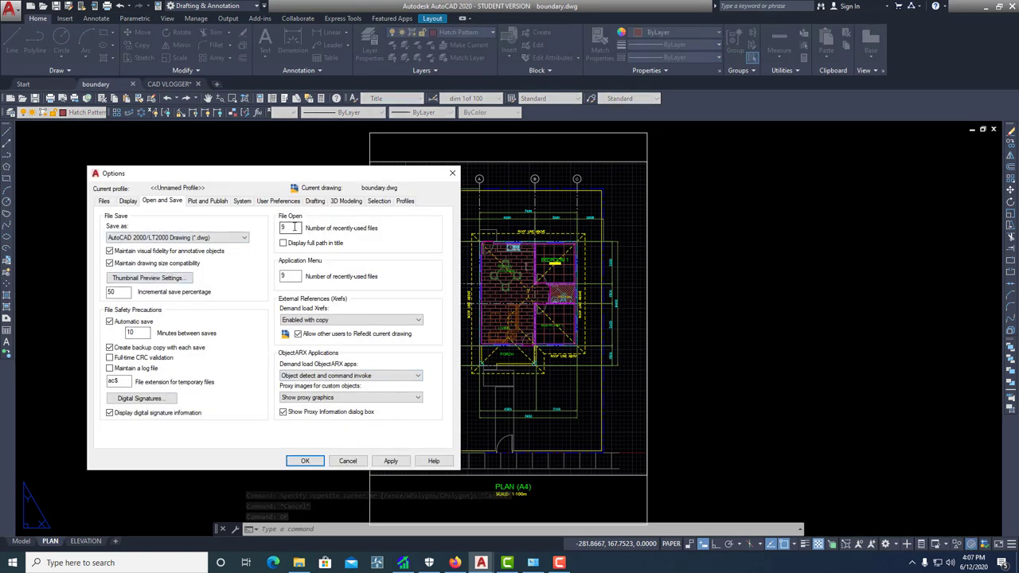
double_click(294, 227)
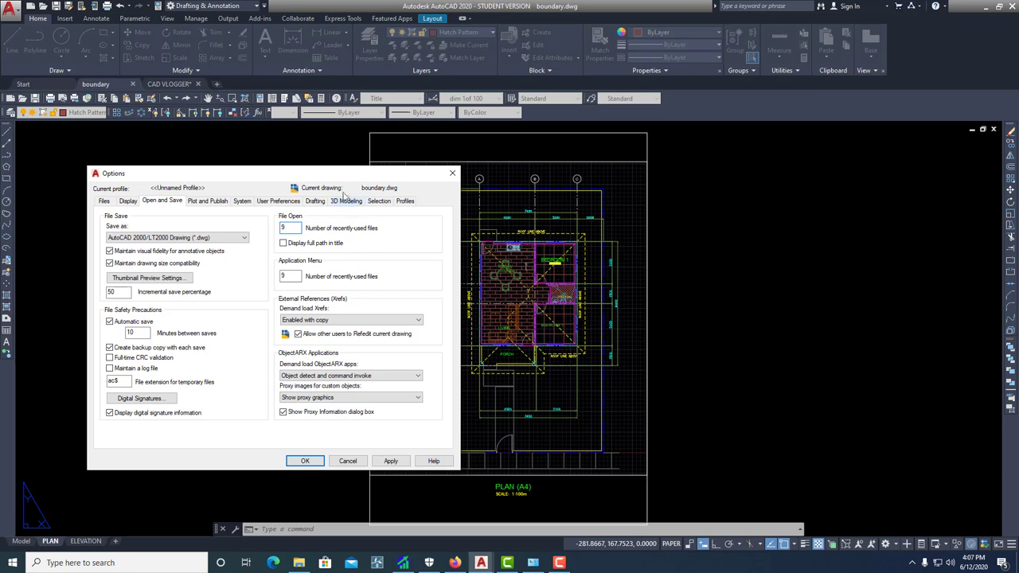
left_click_drag(342, 173, 379, 171)
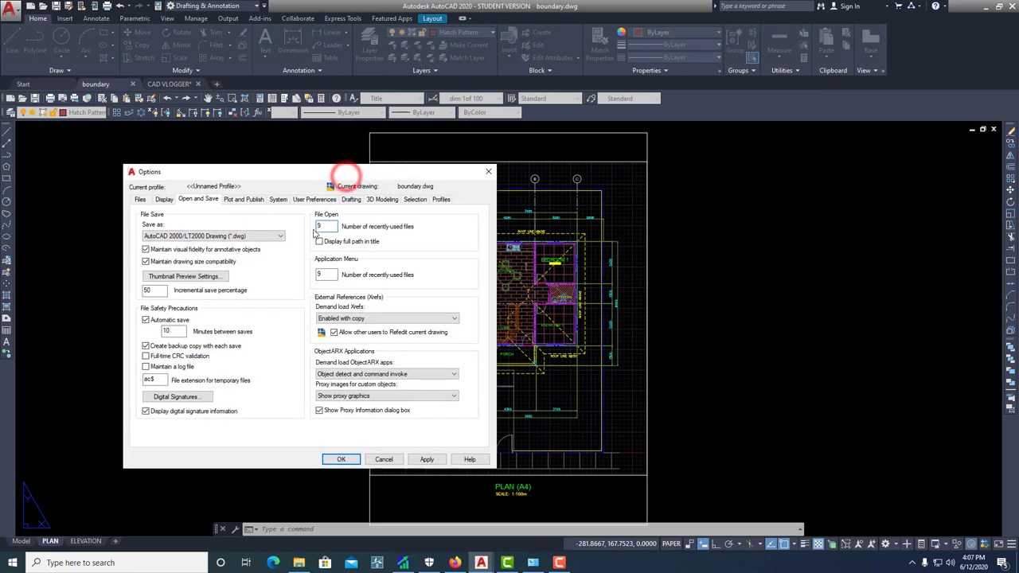
left_click(384, 460)
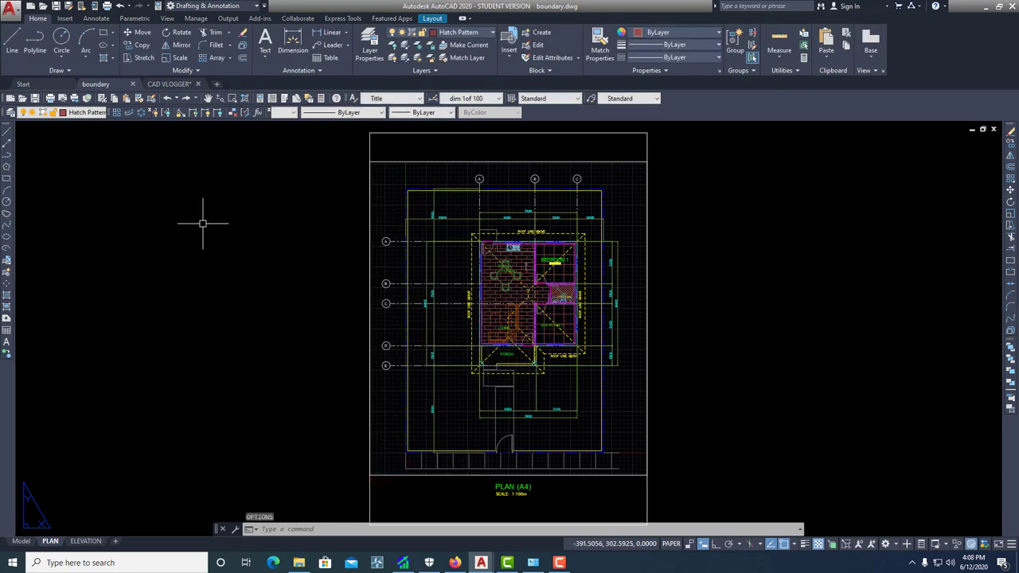
- Bring up the Select File browser and dismiss it without opening anything
left_click(10, 10)
left_click(35, 90)
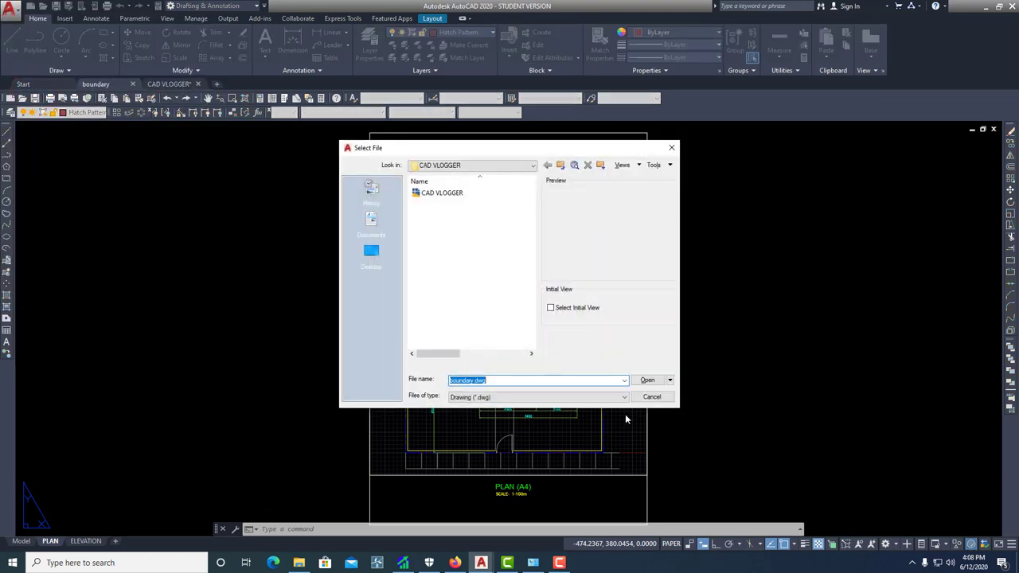
left_click(653, 398)
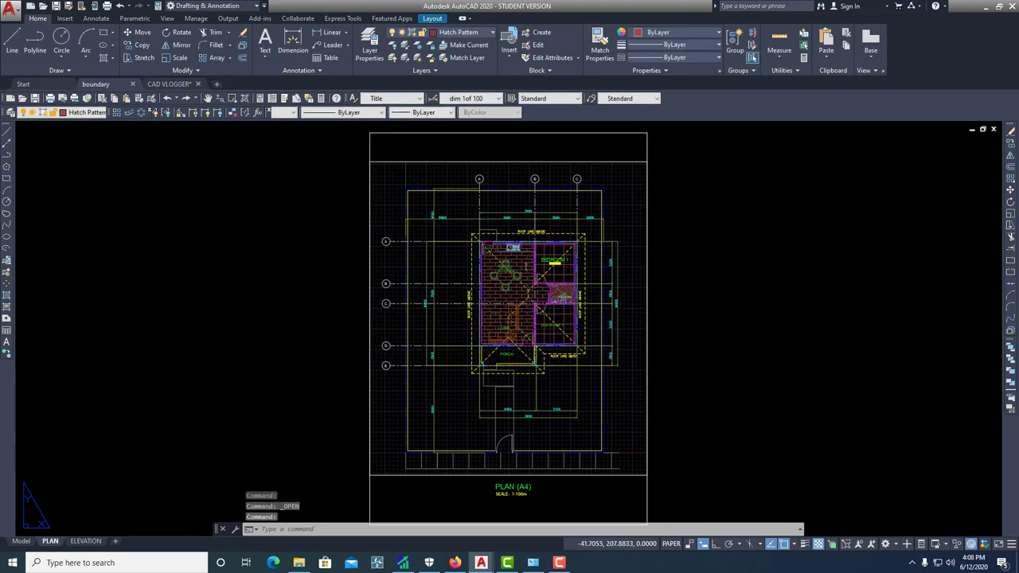
- Open Options with OP and close it unchanged, then dismiss the application menu
type("op")
key("Return")
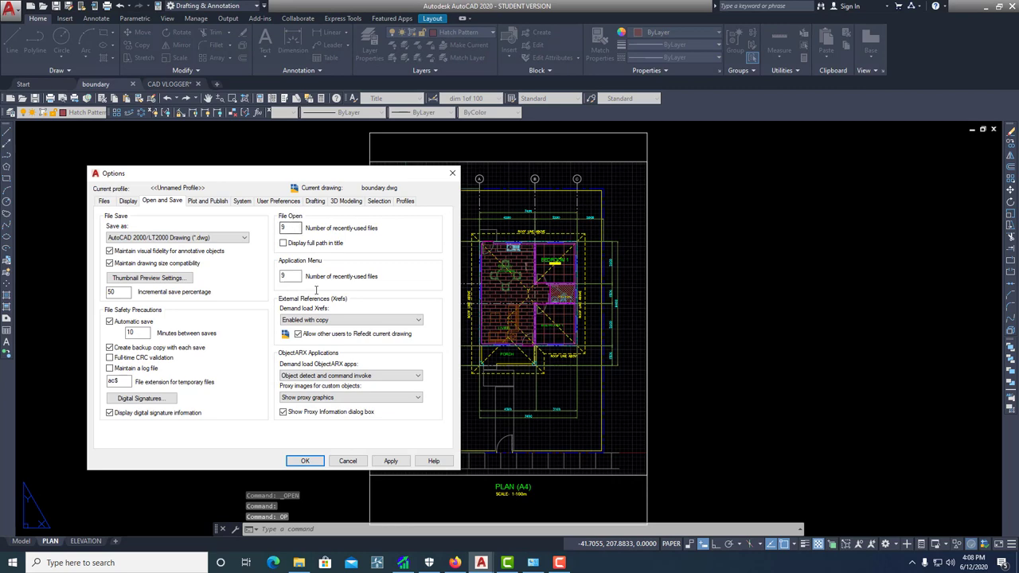
left_click(348, 462)
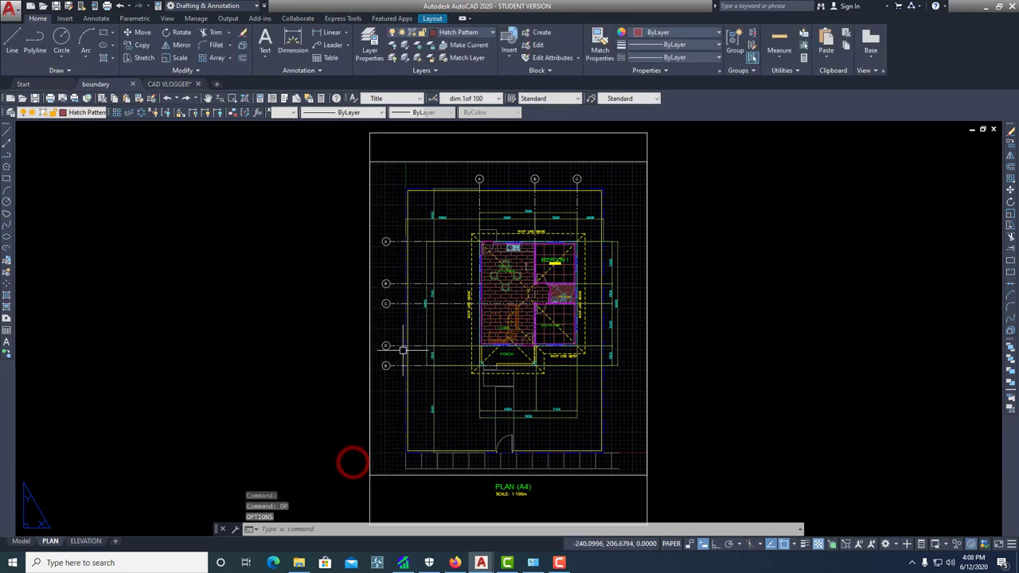
left_click(10, 11)
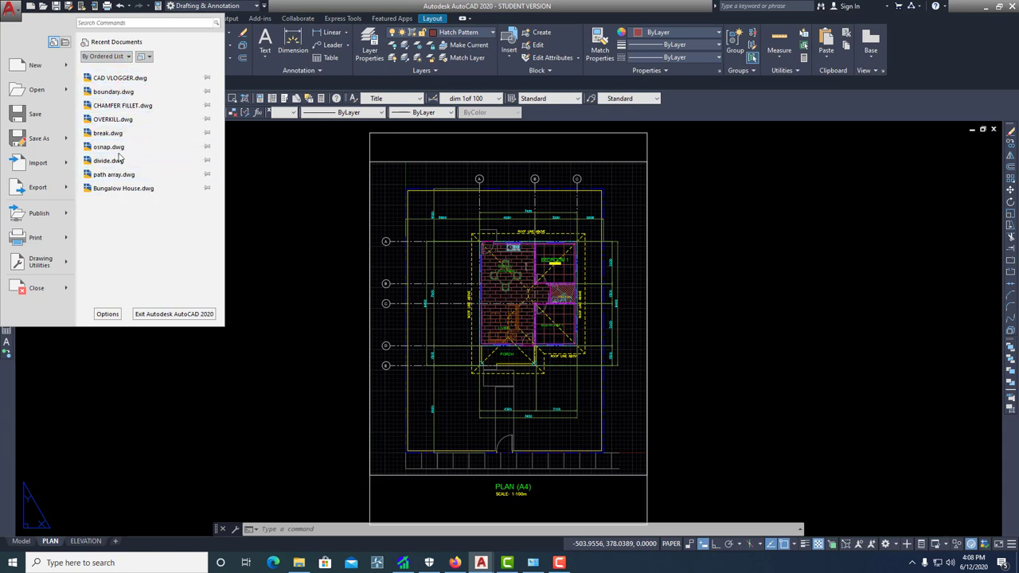
left_click(6, 17)
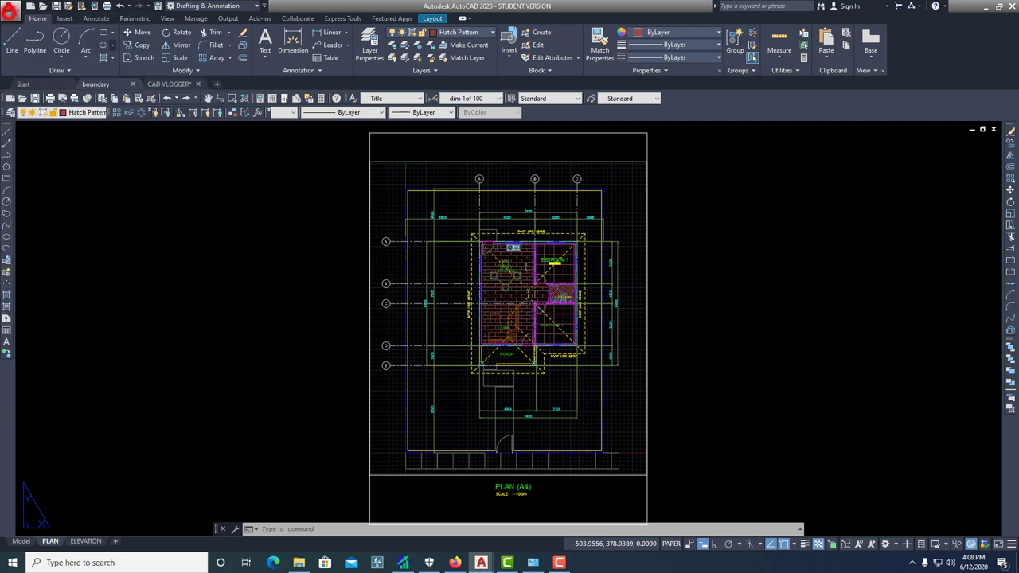
left_click(769, 335)
left_click(709, 400)
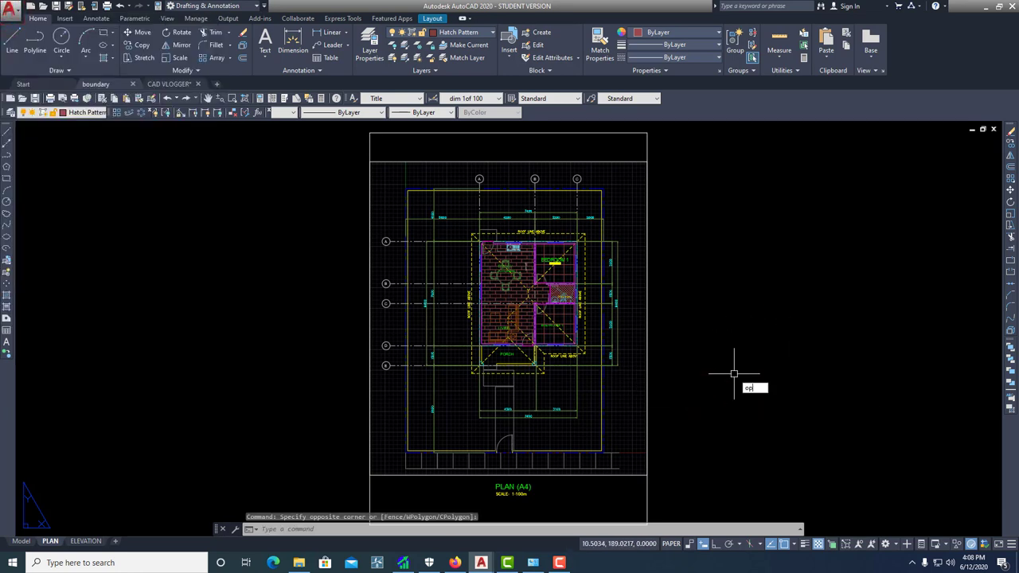
- Reopen Options with OP on the Plot and Publish tab
type("OP")
key("Return")
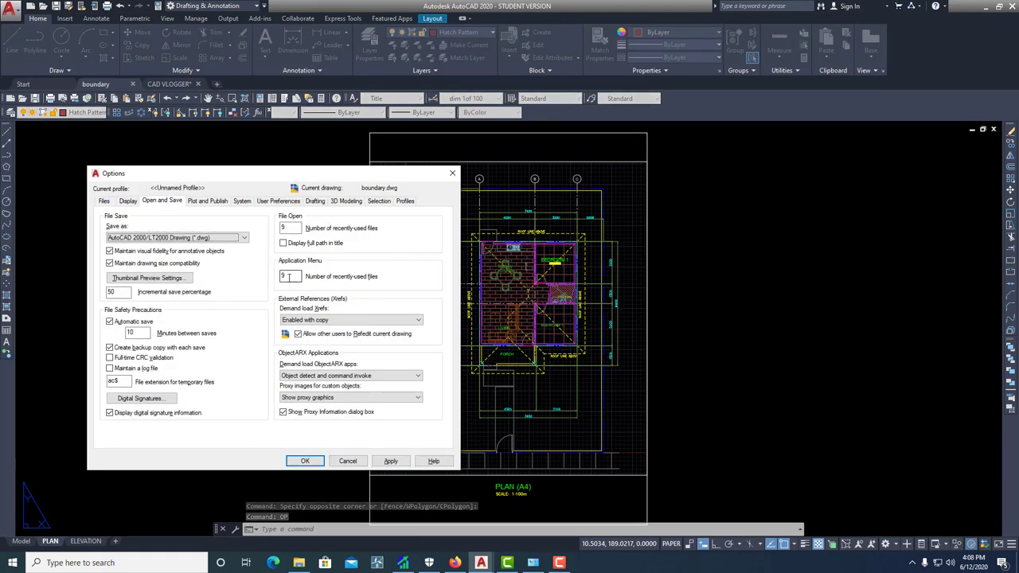
left_click(208, 201)
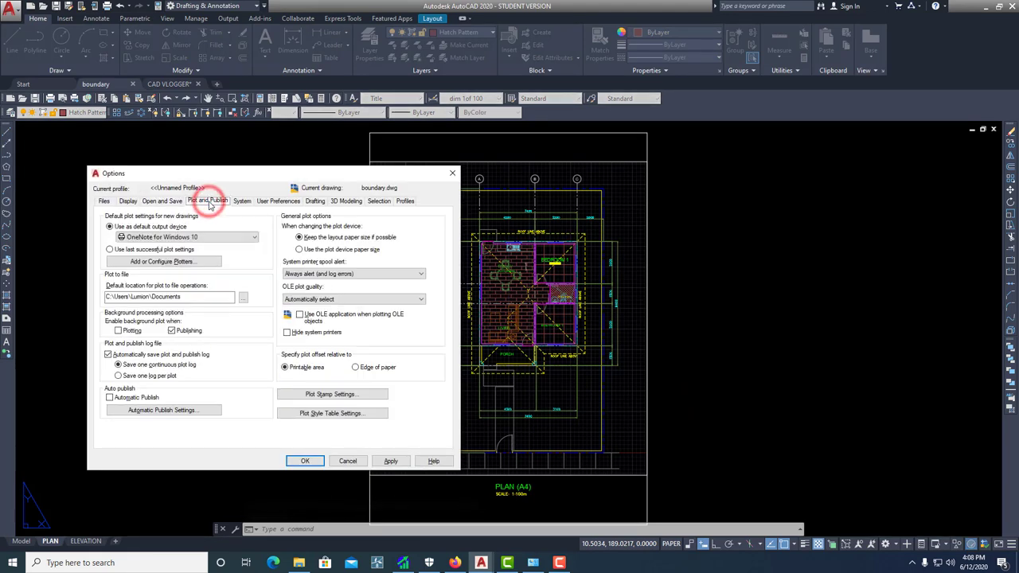
- Review System, Graphics Performance and User Preferences settings, then cancel Options without changes
left_click_drag(260, 180, 271, 174)
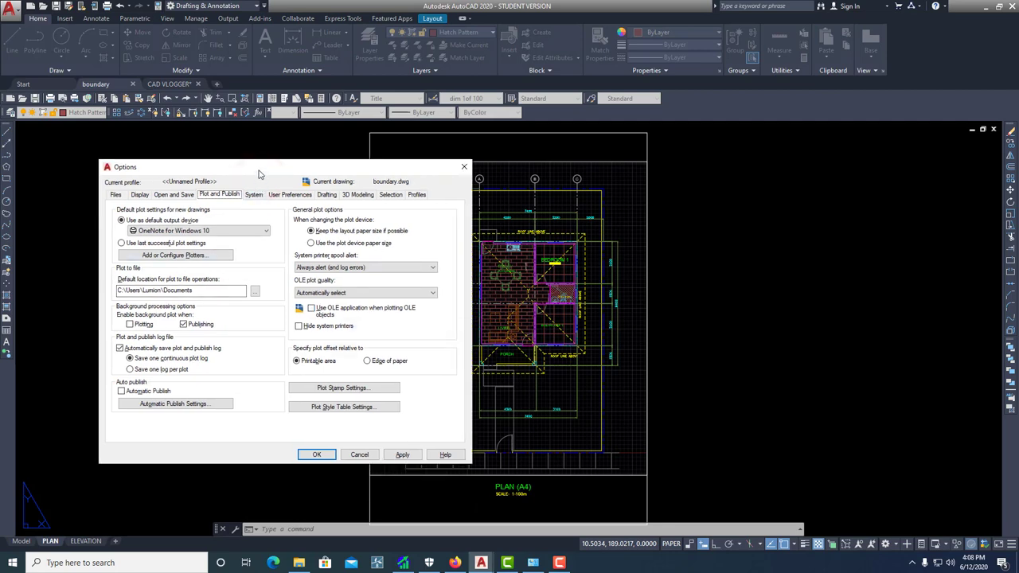
left_click_drag(259, 172, 207, 162)
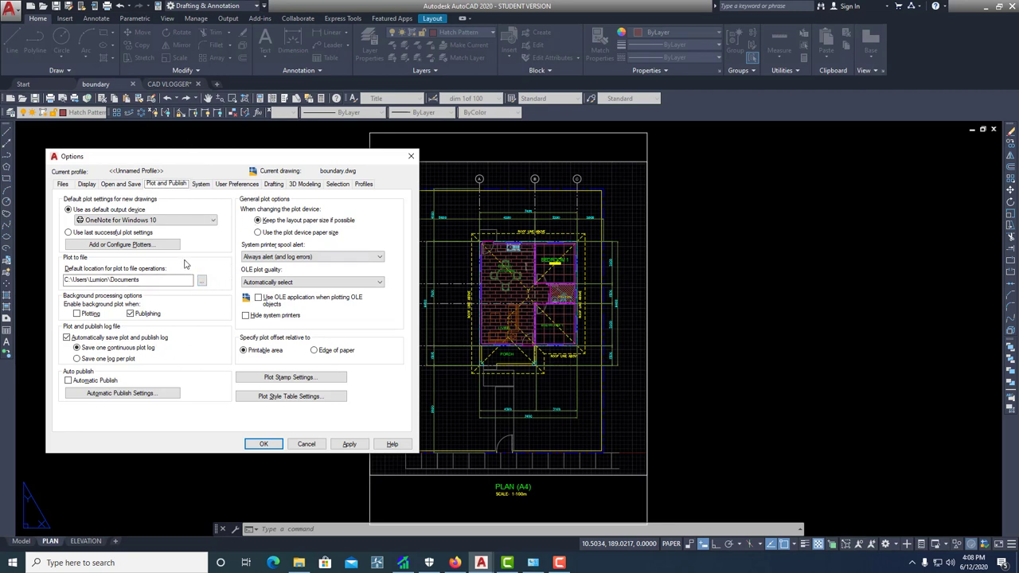
left_click(202, 186)
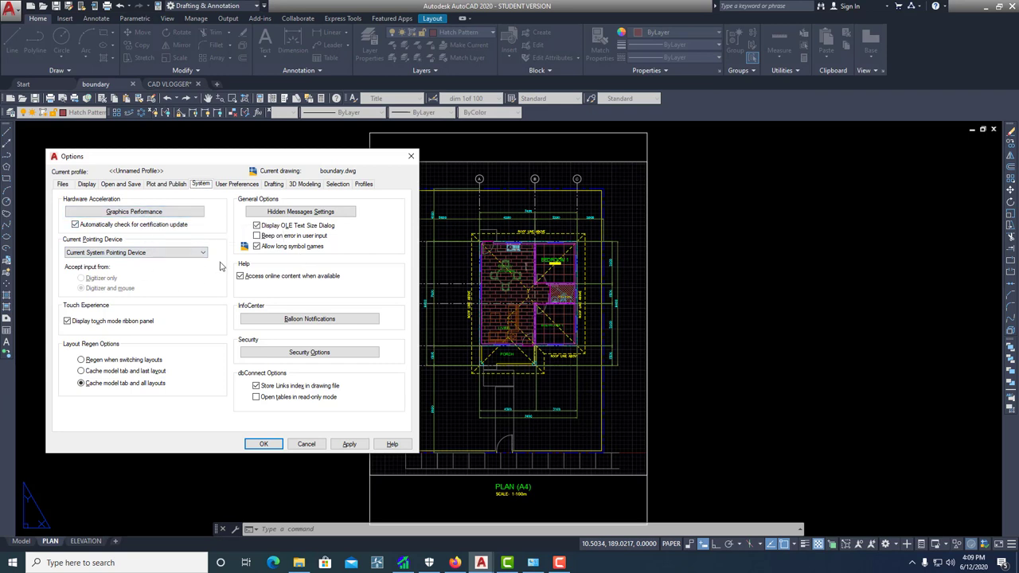
left_click(169, 214)
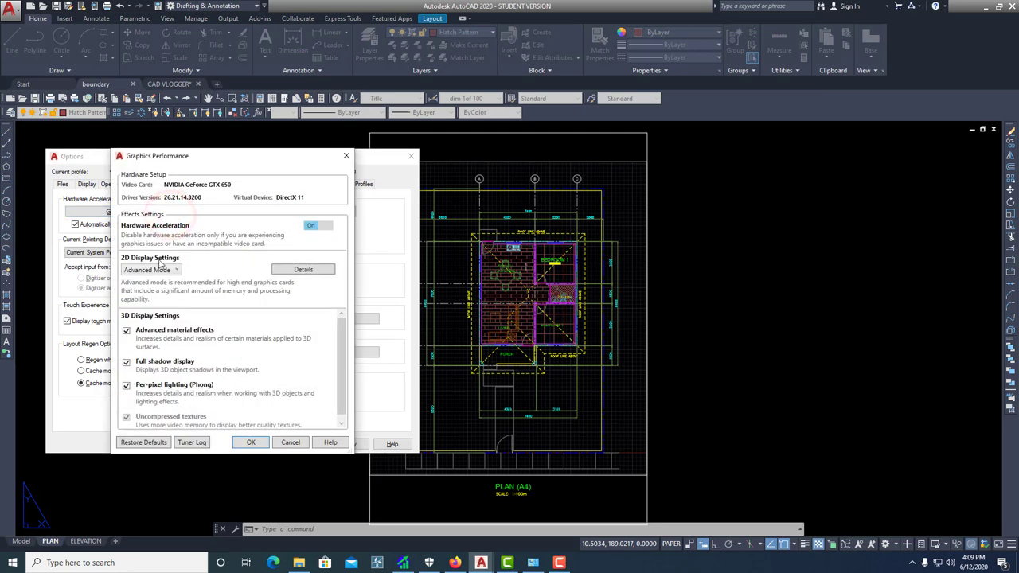
left_click(290, 443)
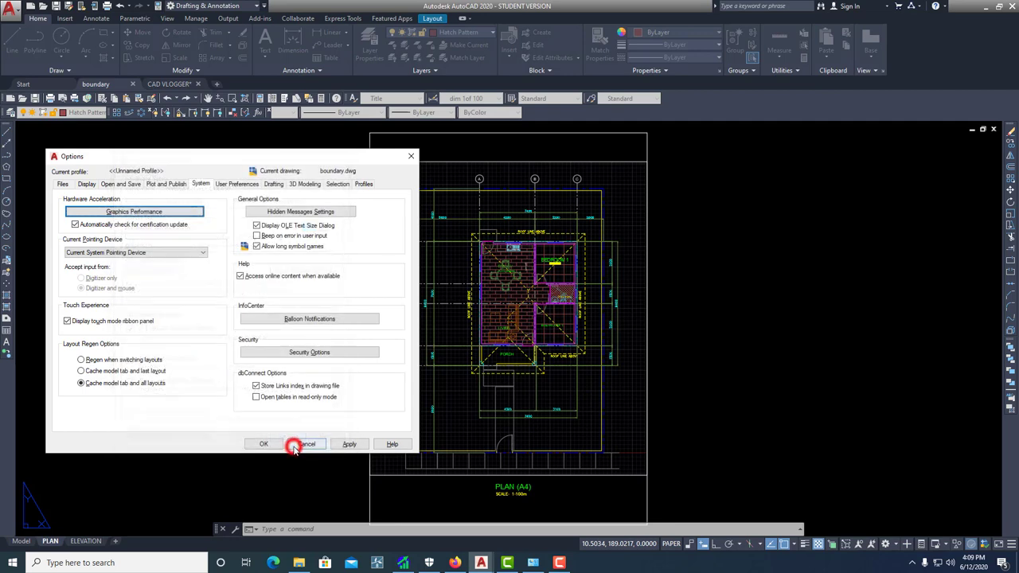
left_click(234, 185)
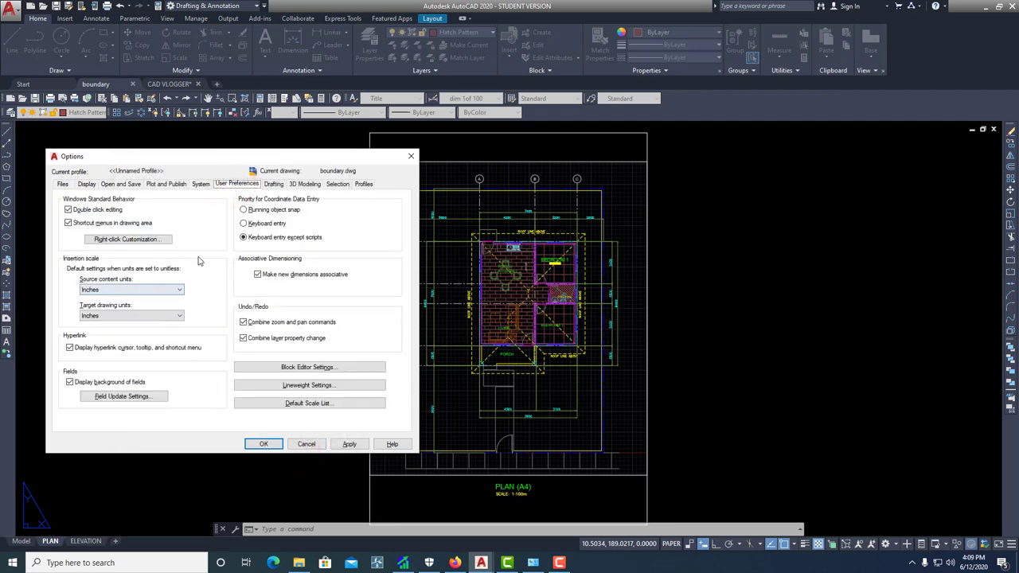
left_click_drag(211, 158, 219, 154)
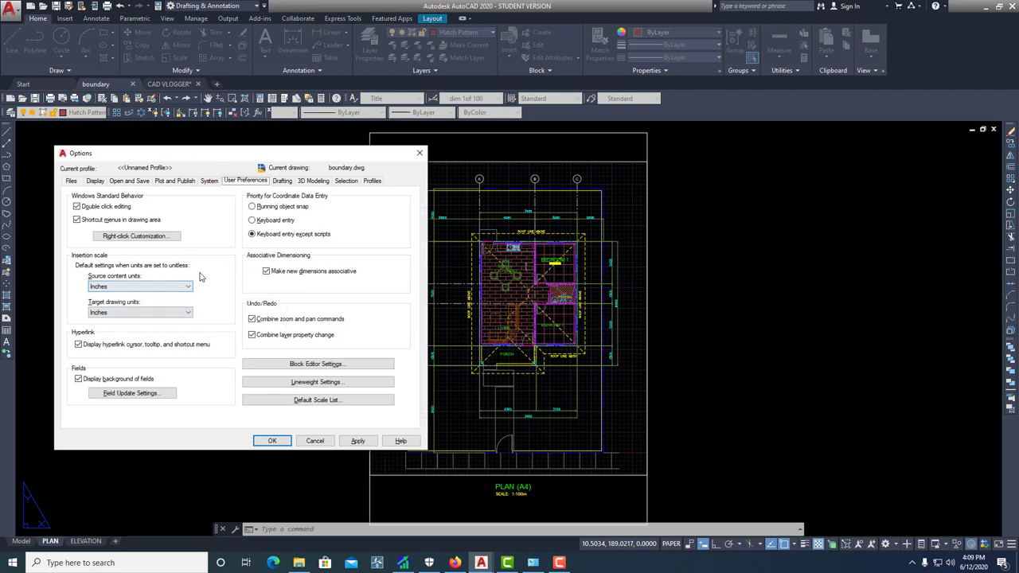
left_click_drag(220, 165, 211, 163)
left_click(308, 436)
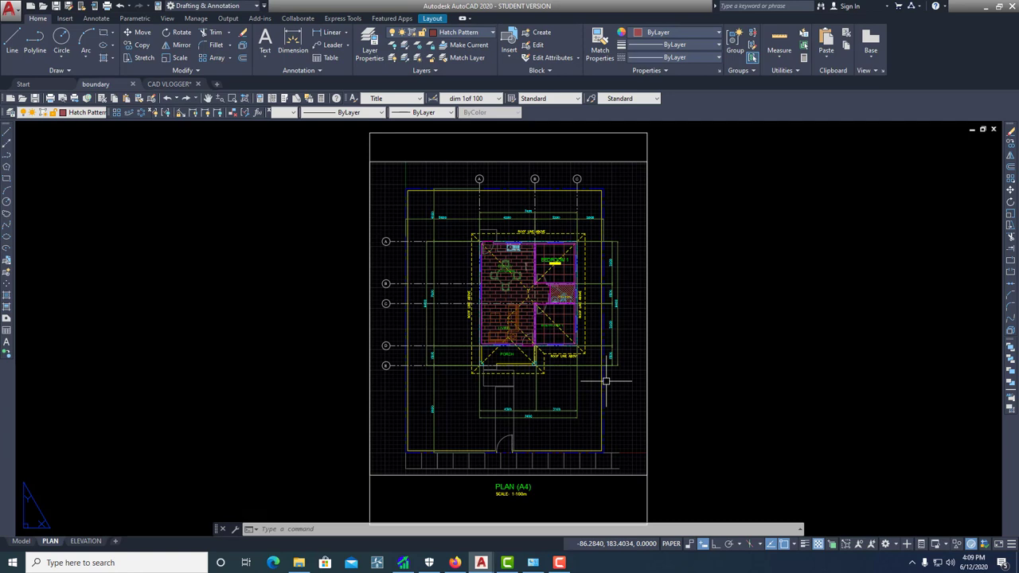
- Cancel the Drawing Units dialog unchanged and reopen Options with OP on Open and Save
type("unit")
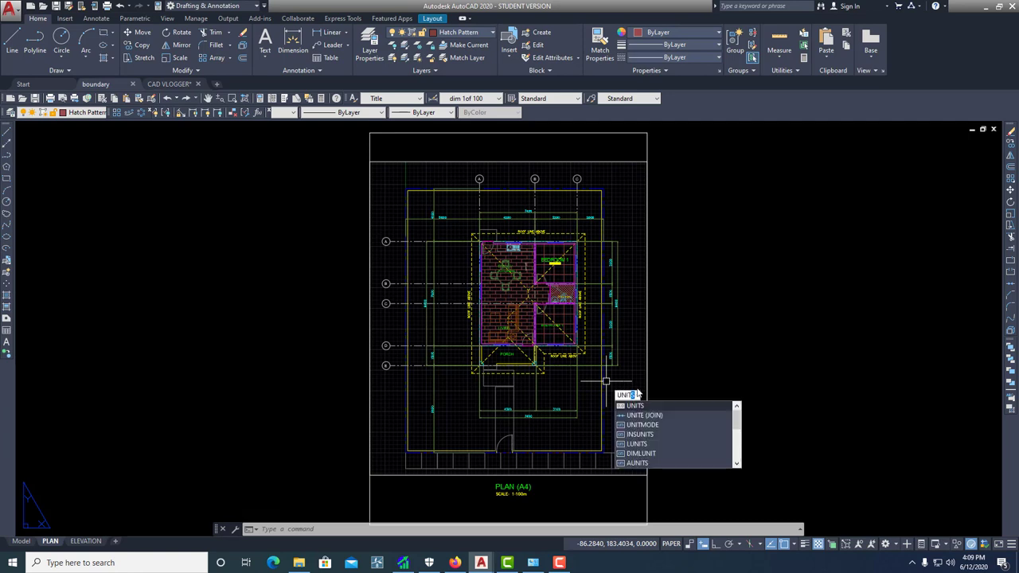
left_click(635, 407)
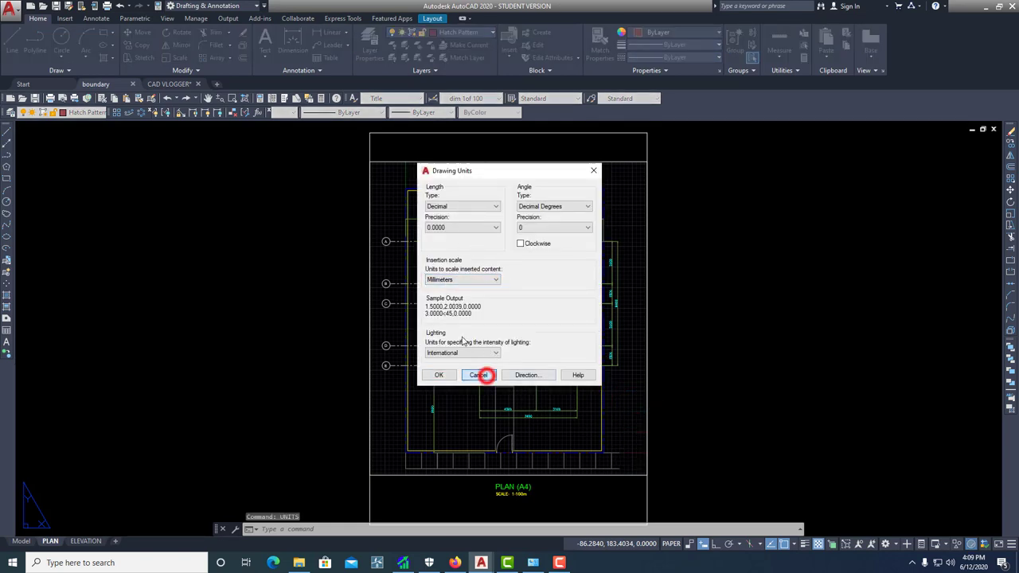
left_click(482, 375)
type("OP")
key("Return")
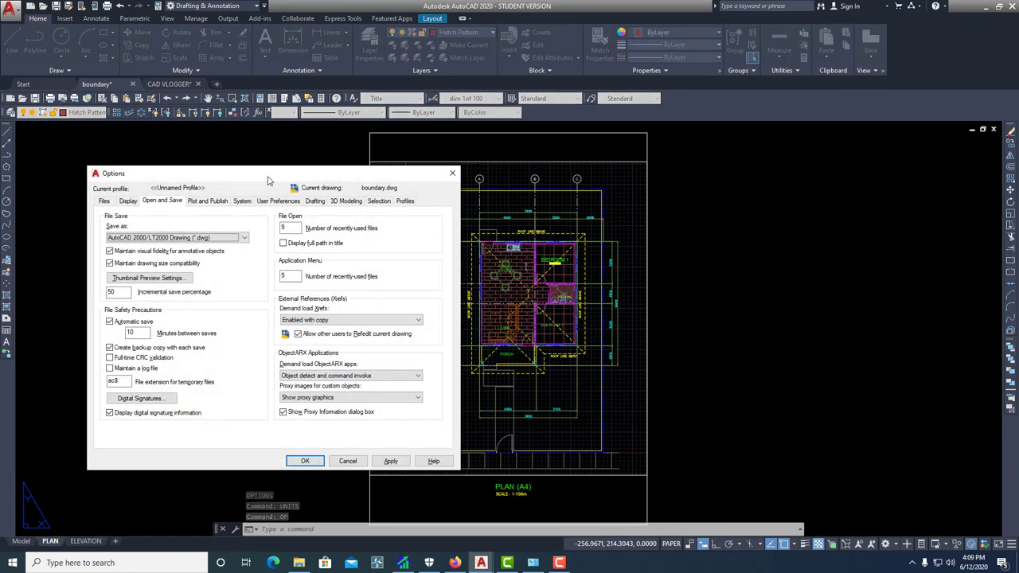
- On User Preferences, set Source content units and Target drawing units to Millimeters, and apply
left_click_drag(268, 174, 248, 157)
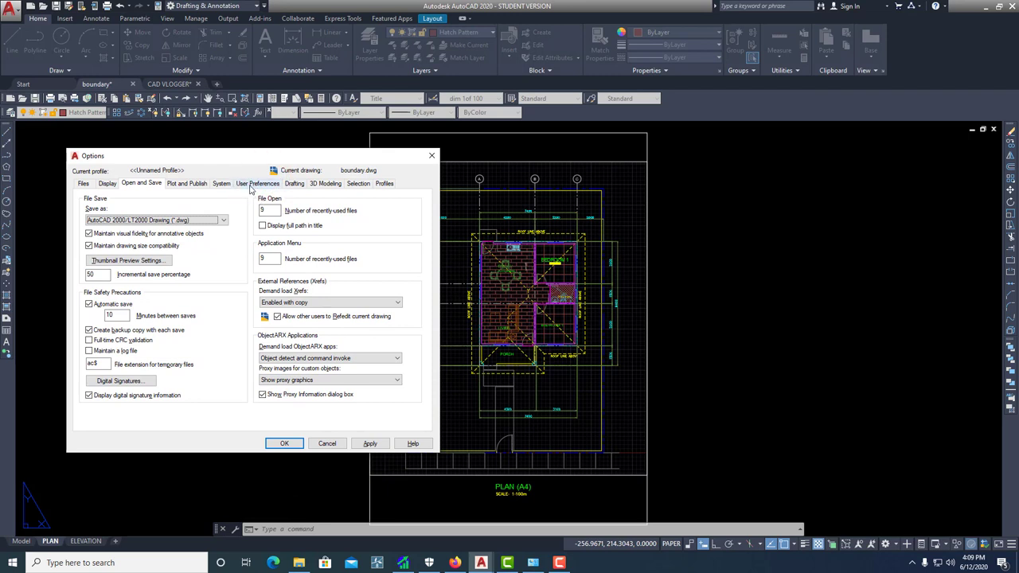
left_click(222, 184)
left_click(257, 184)
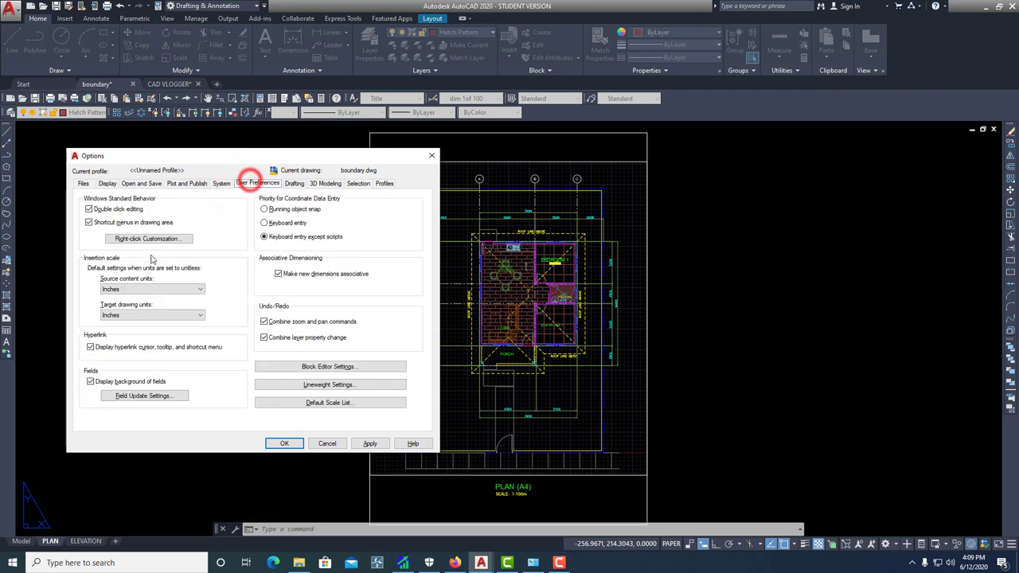
left_click_drag(238, 160, 238, 153)
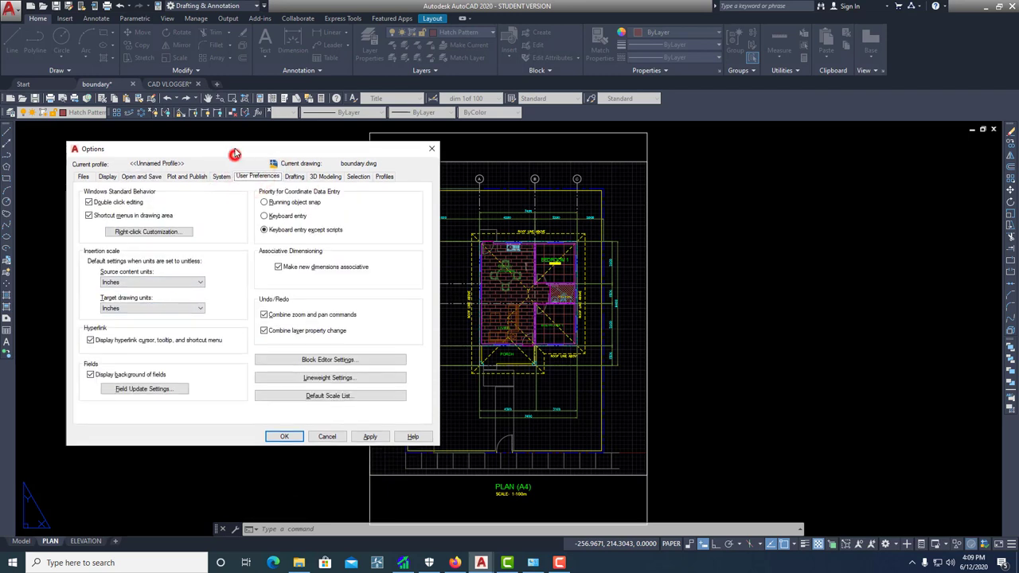
left_click(169, 283)
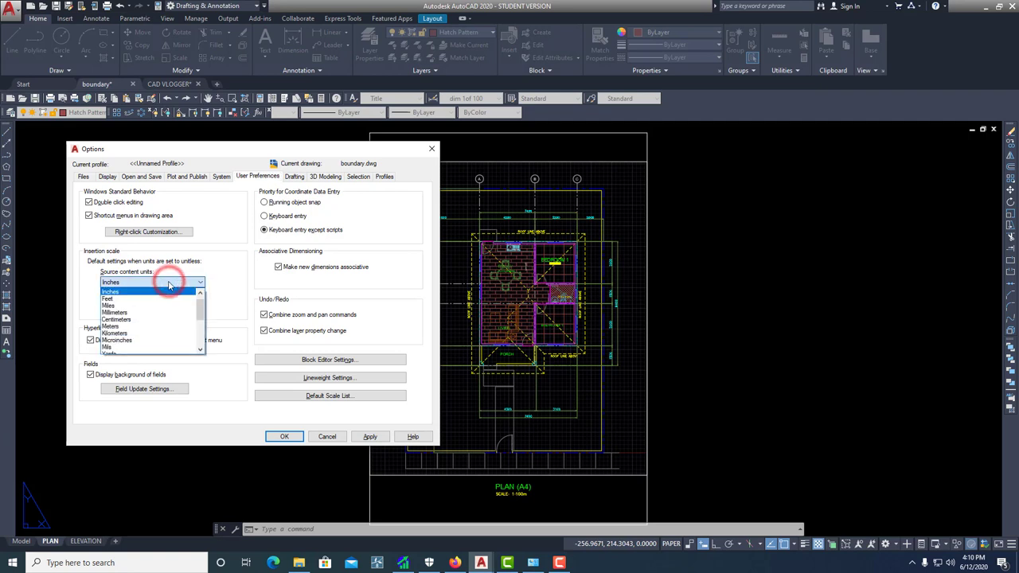
left_click(113, 312)
left_click(153, 308)
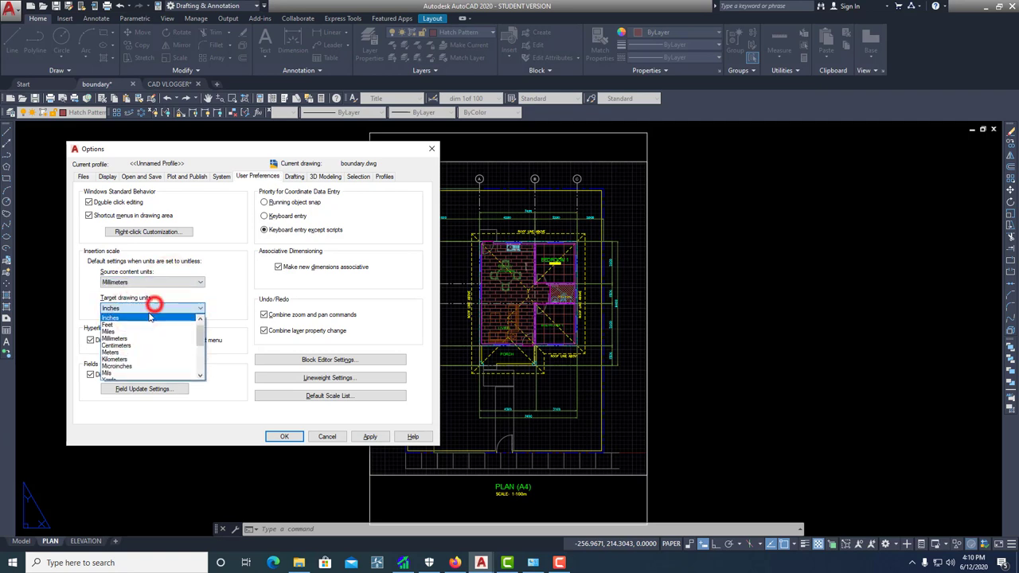
left_click(131, 337)
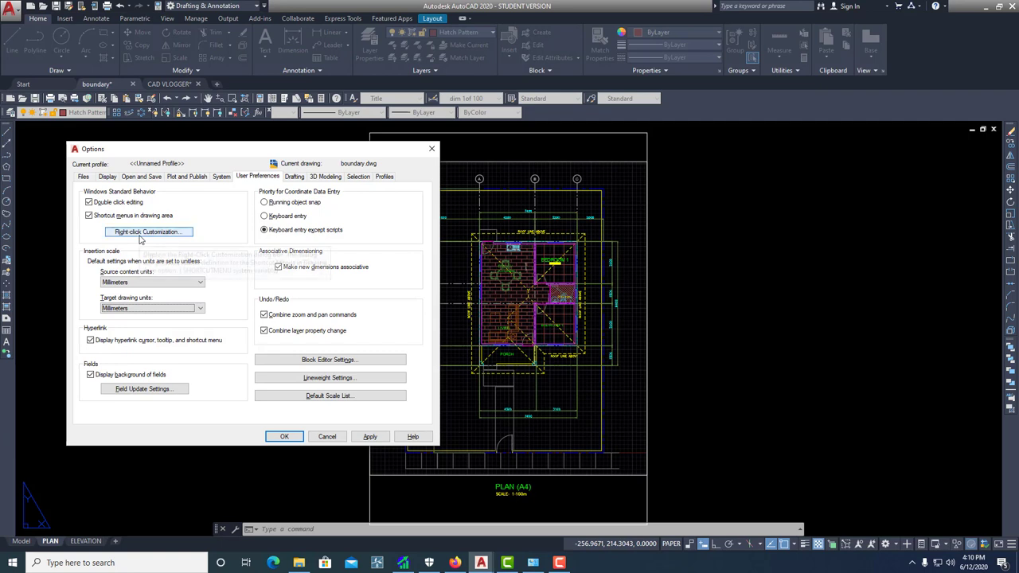
left_click(368, 437)
left_click(294, 435)
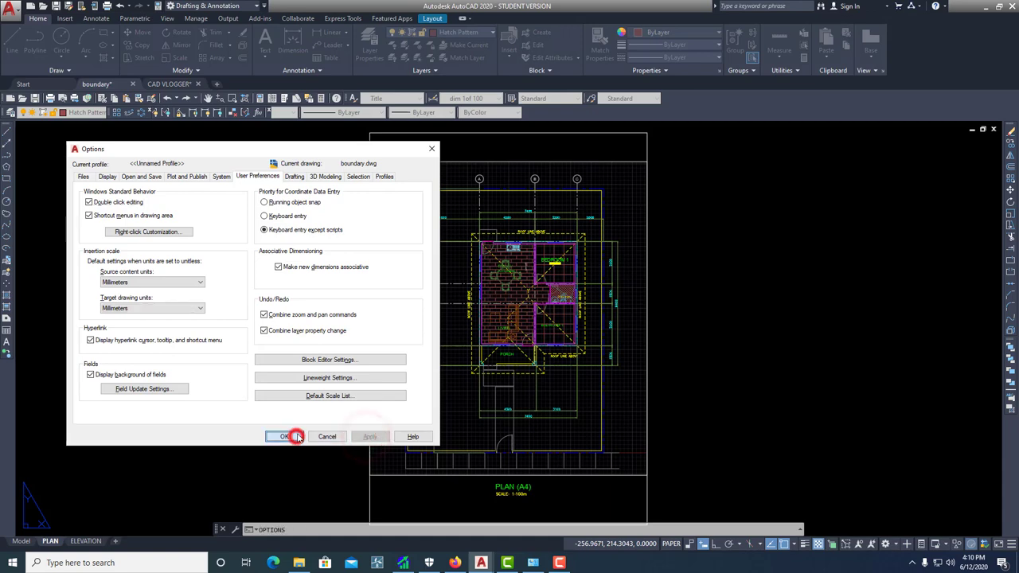
- Dismiss the canvas shortcut menu and stray selection, then reopen Options with OP
right_click(714, 234)
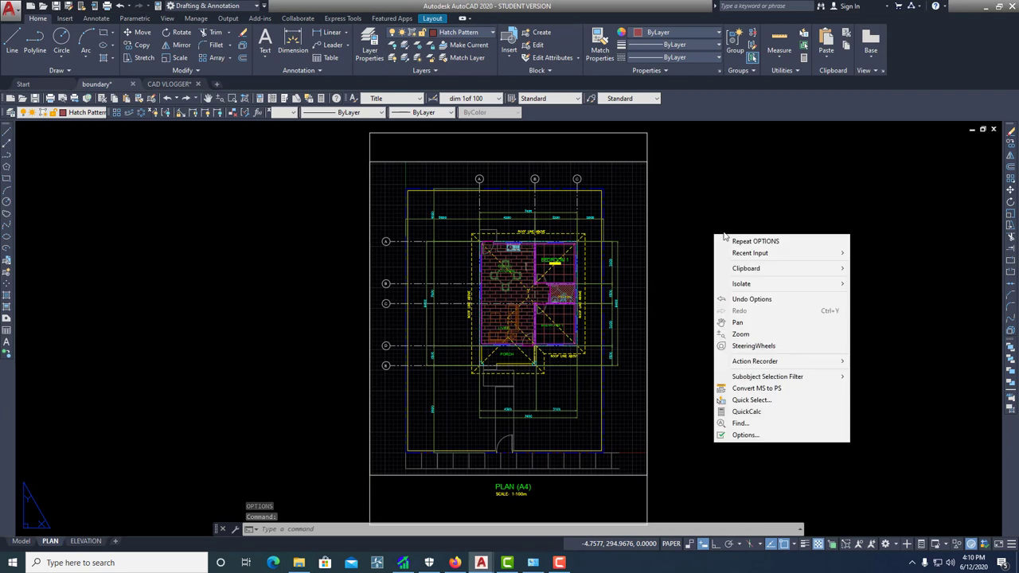
left_click(682, 268)
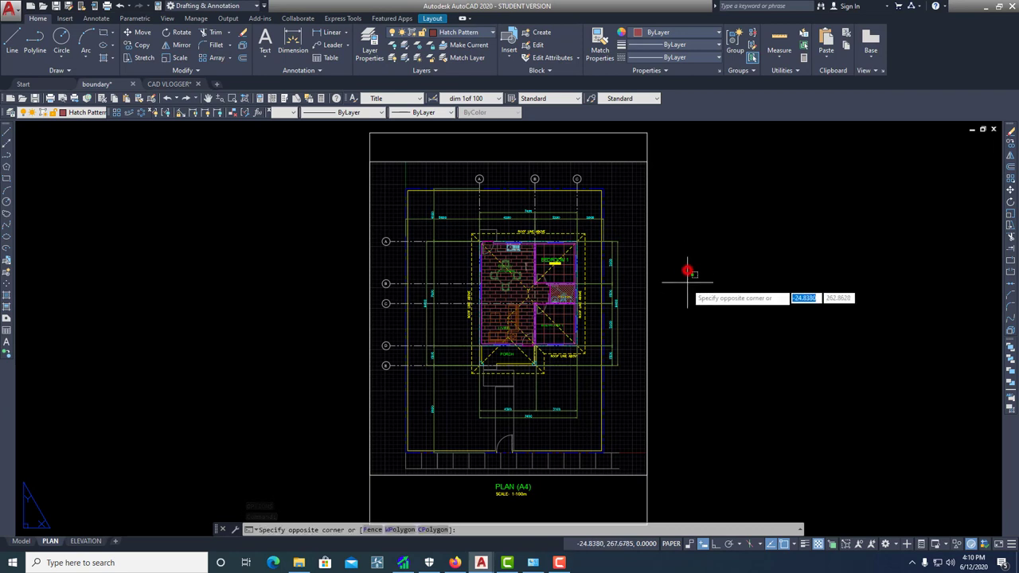
key("Escape")
key("Escape")
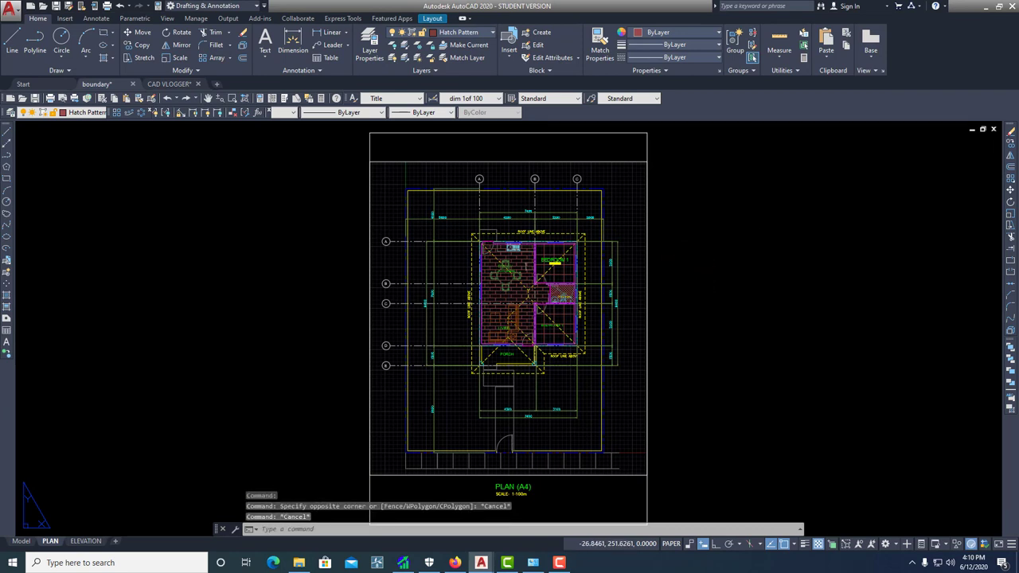
type("op")
key("Return")
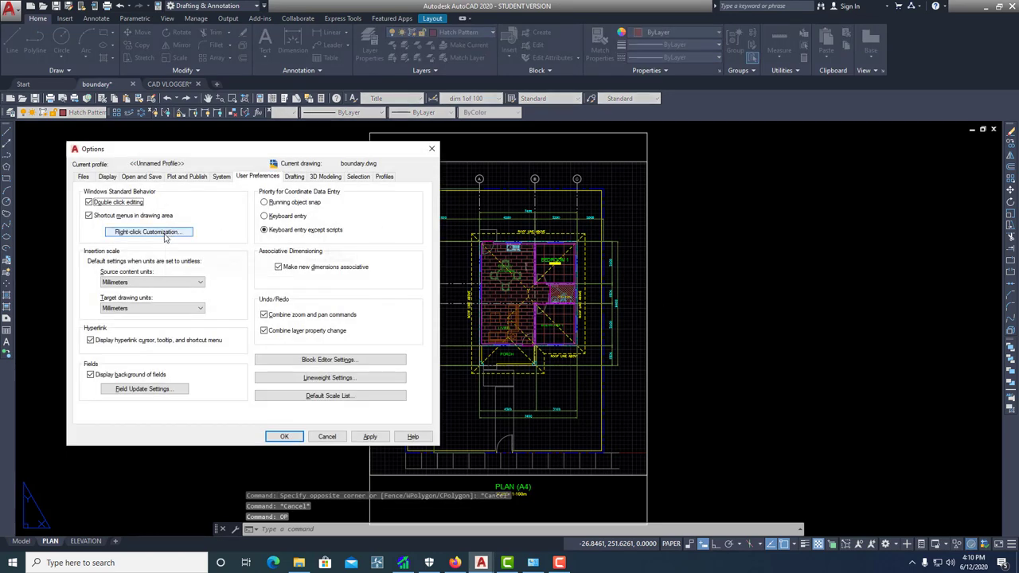
- Enable time-sensitive right-click in Right-click Customization, apply it, then reopen and close Options
left_click(166, 232)
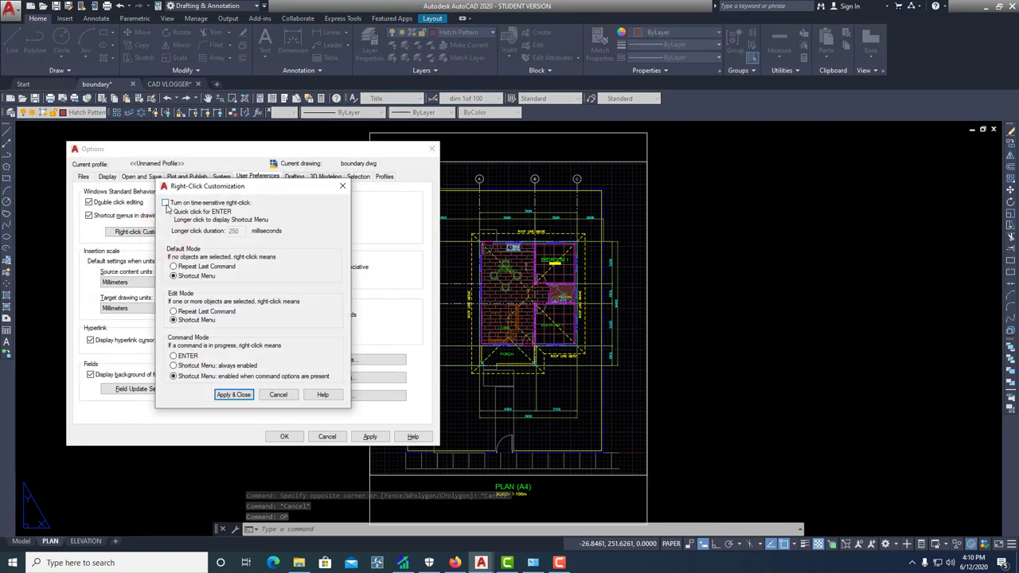
left_click(166, 203)
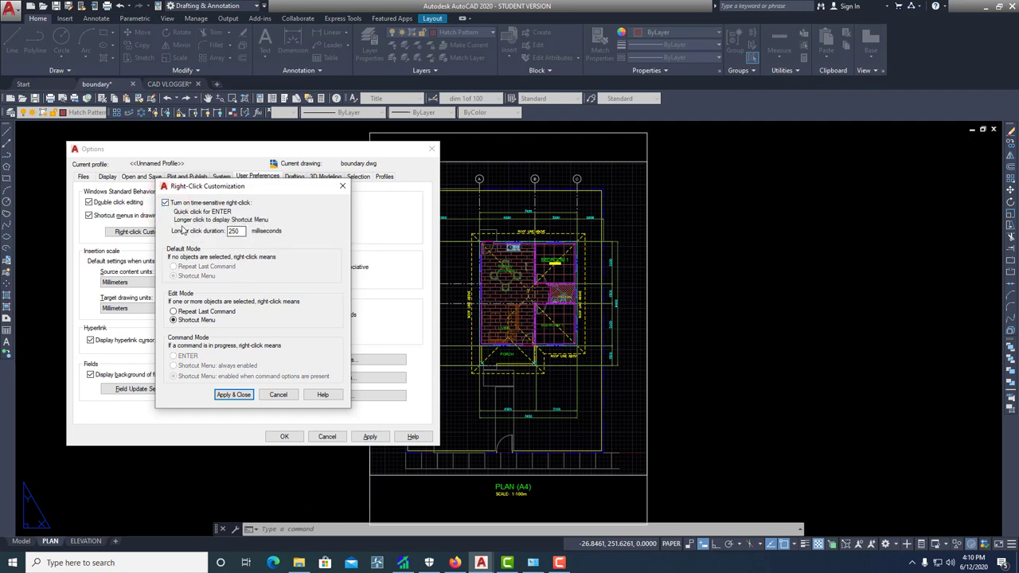
left_click(231, 394)
left_click(370, 438)
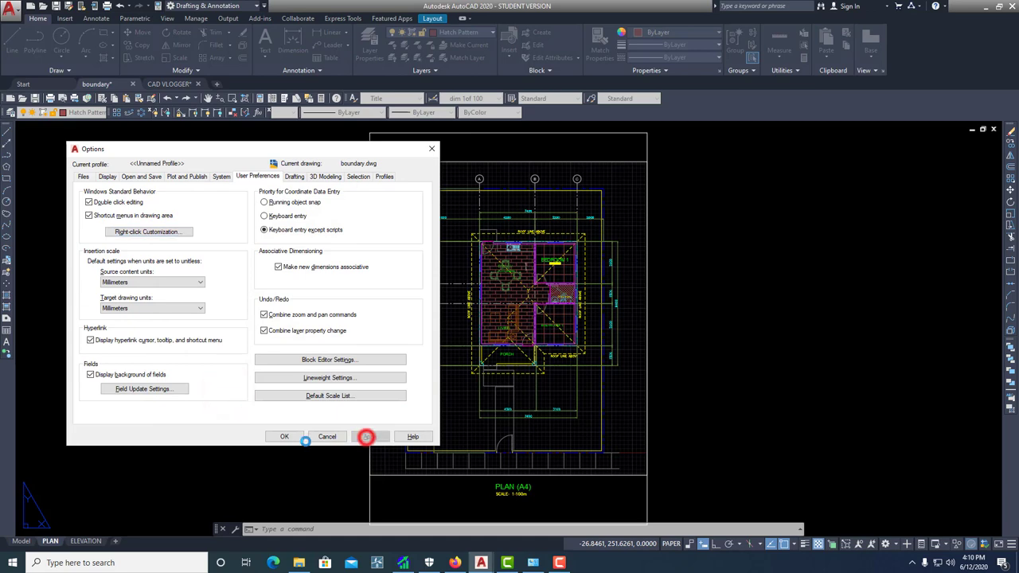
left_click(286, 437)
right_click(742, 270)
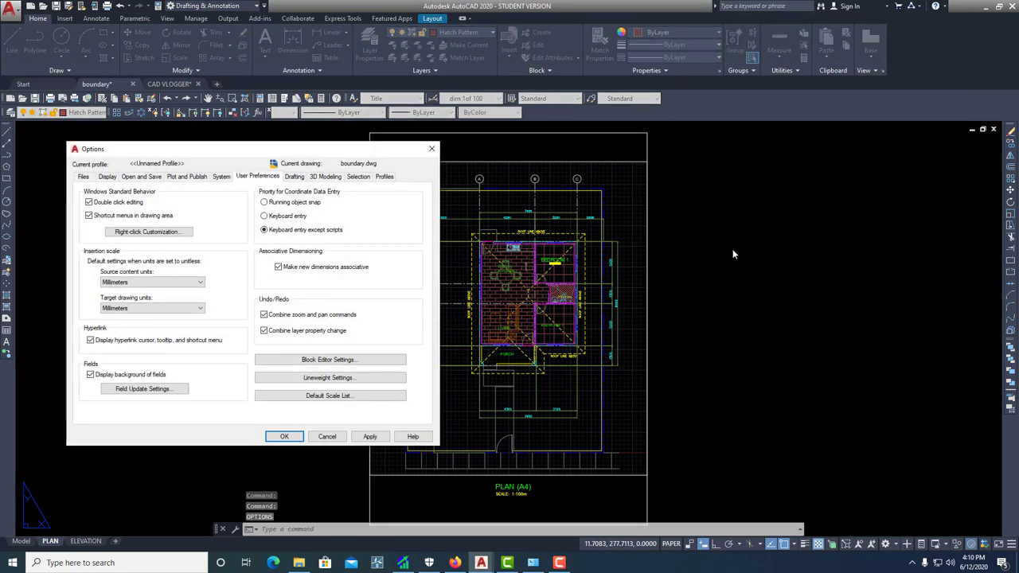
left_click(432, 150)
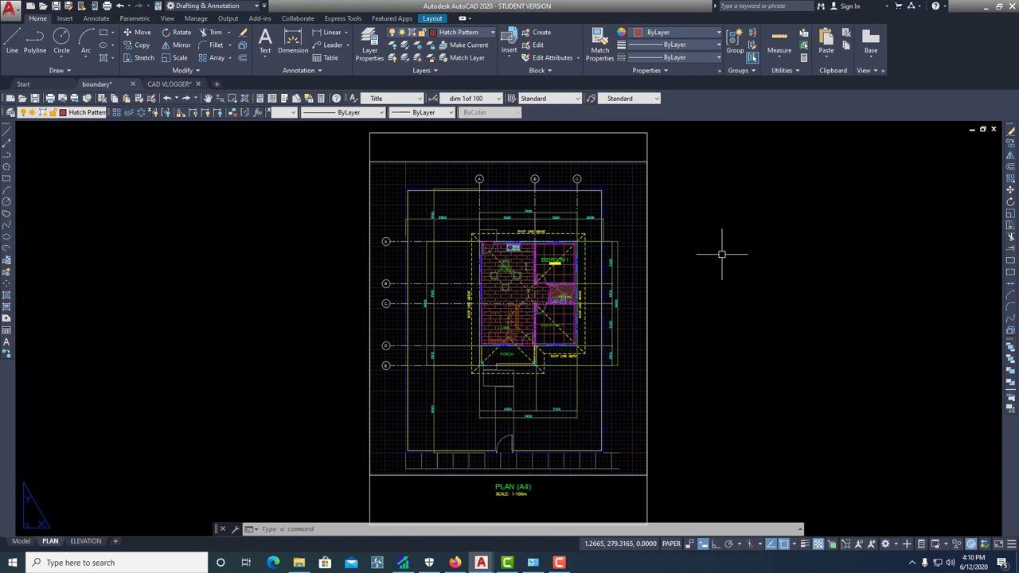
- Turn time-sensitive right-click back off in Right-click Customization and apply the options
type("op")
key("Return")
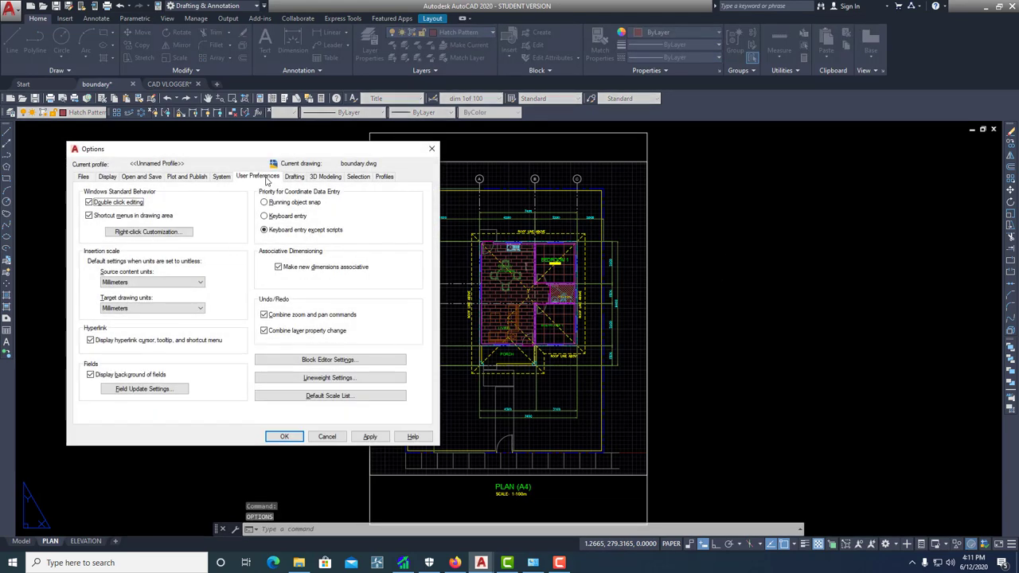
left_click(430, 150)
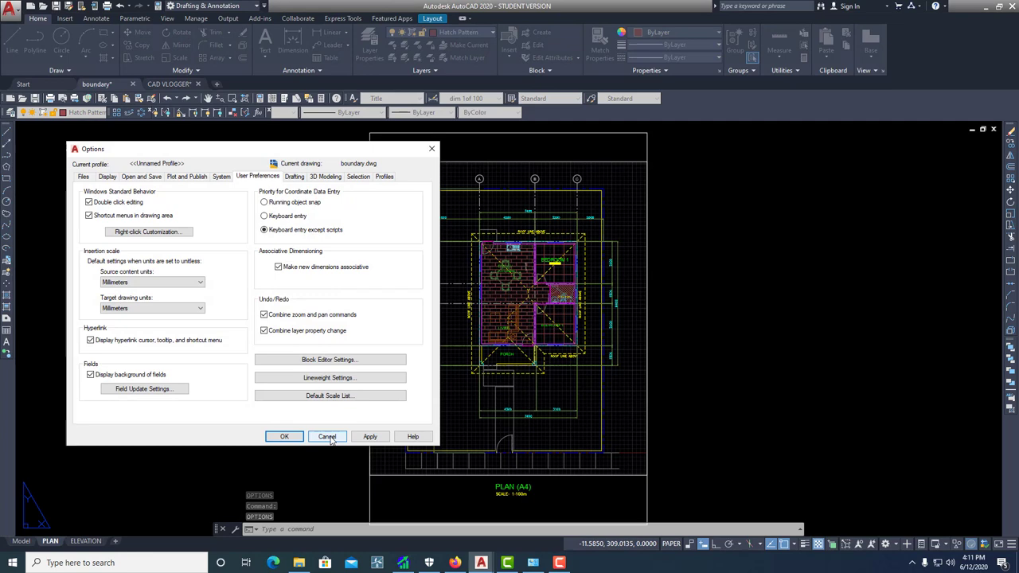
left_click(148, 231)
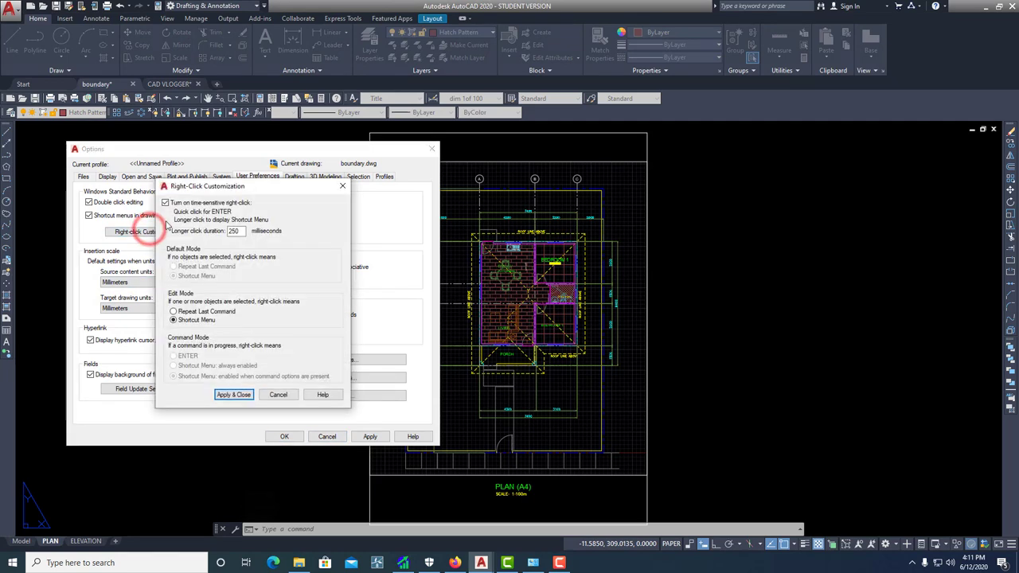
left_click(167, 203)
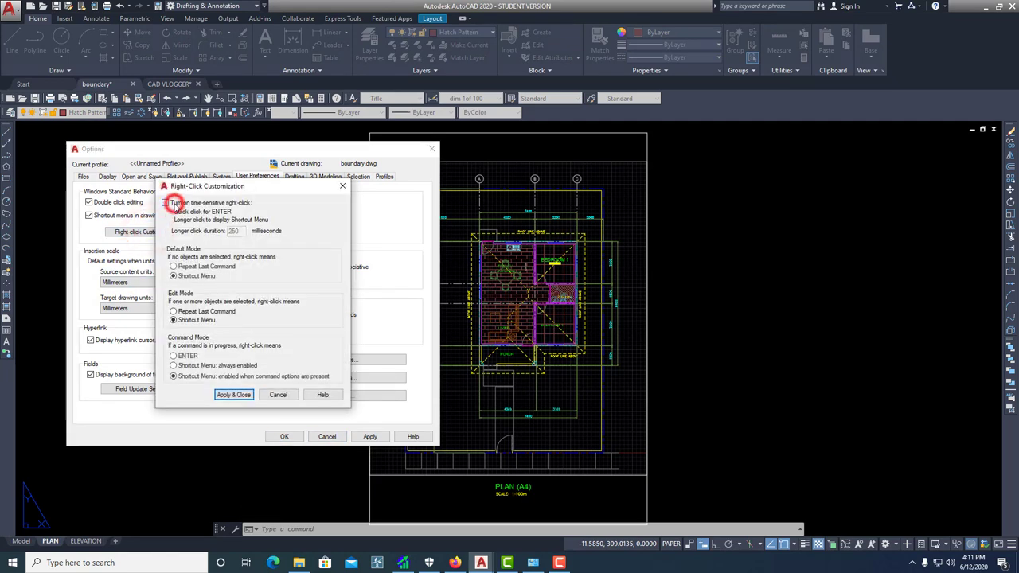
left_click(243, 394)
left_click(371, 436)
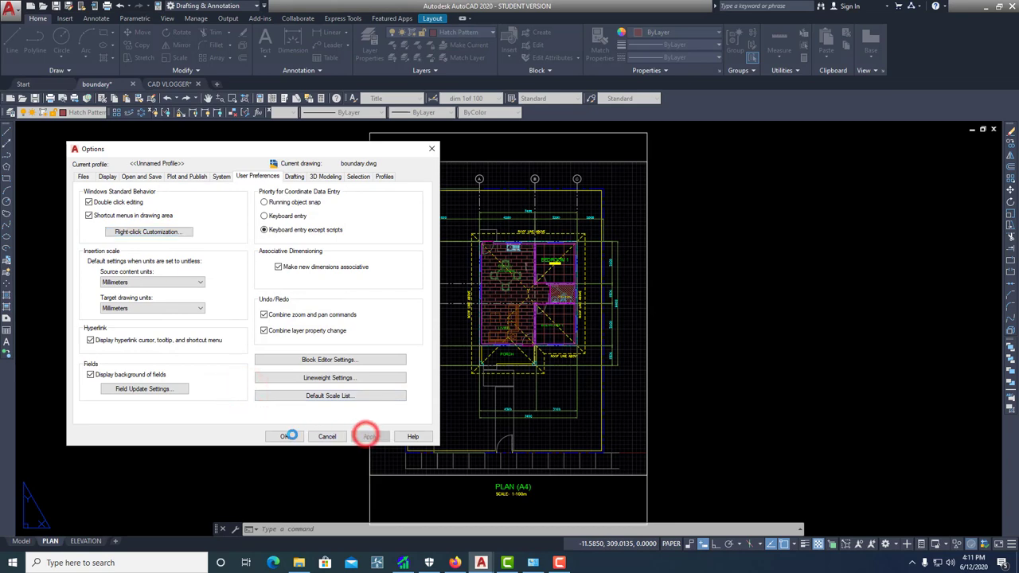
left_click(286, 437)
- Dismiss the canvas shortcut menu and reopen Options with OP
right_click(771, 253)
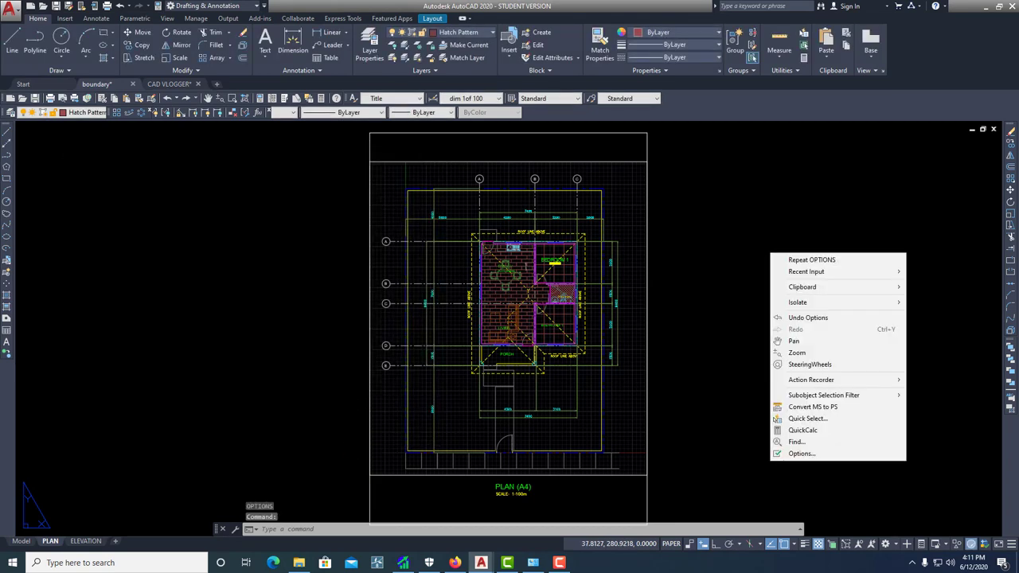
left_click(724, 283)
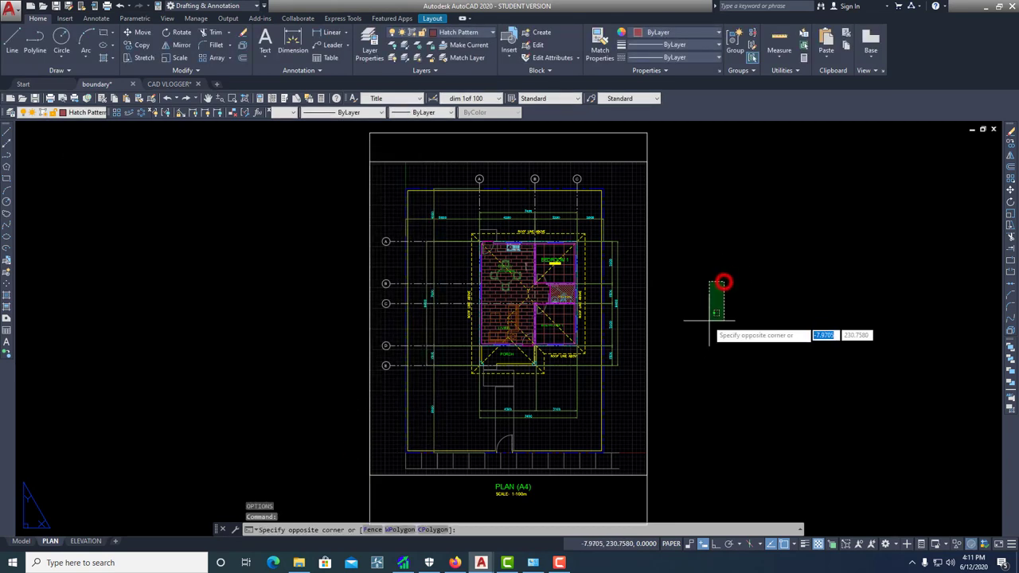
type("op")
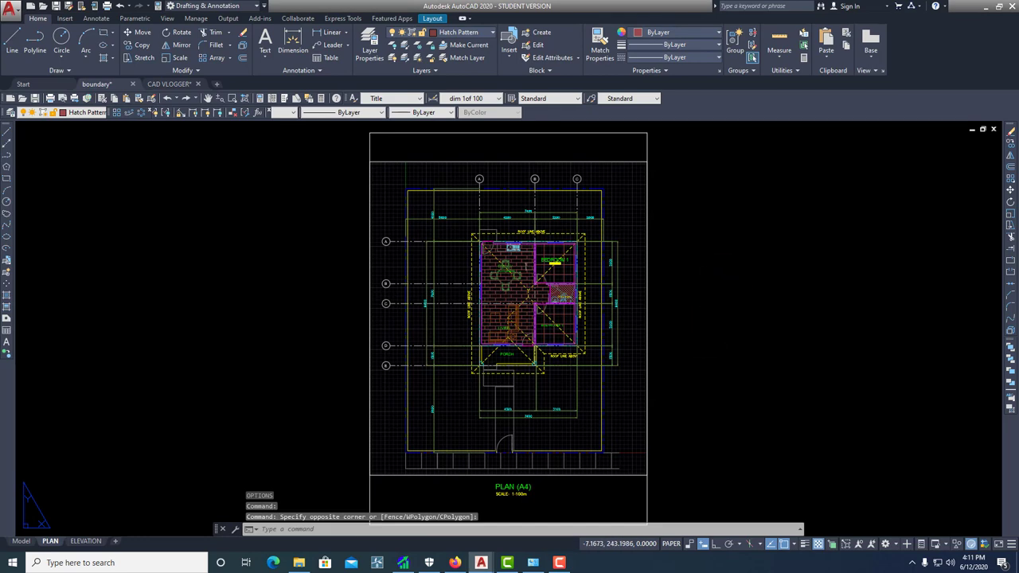
key("Return")
- Check the Drafting tab and Drawing Window Colors, cancel the colour changes, and return to Display
left_click(263, 150)
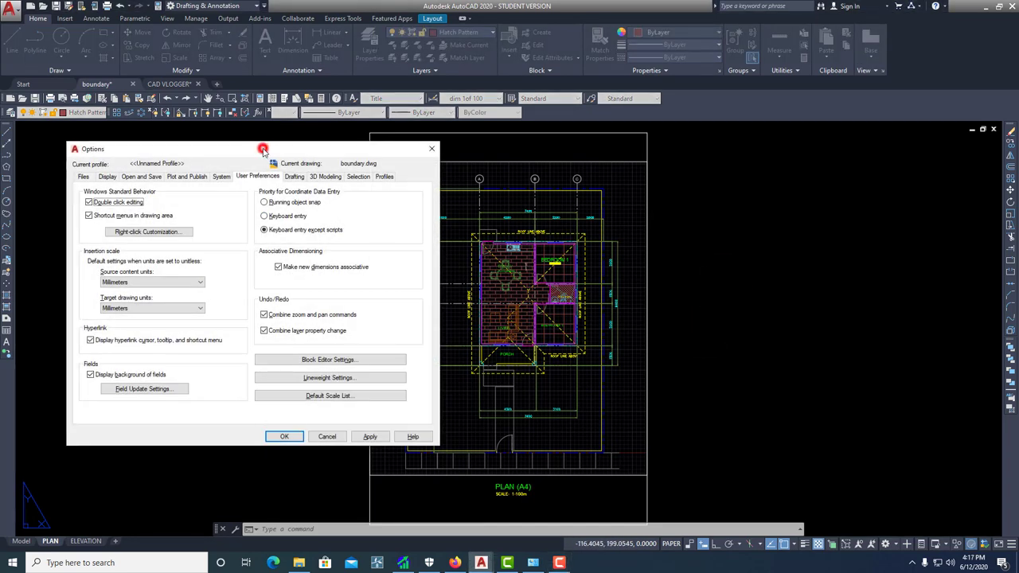
left_click(297, 178)
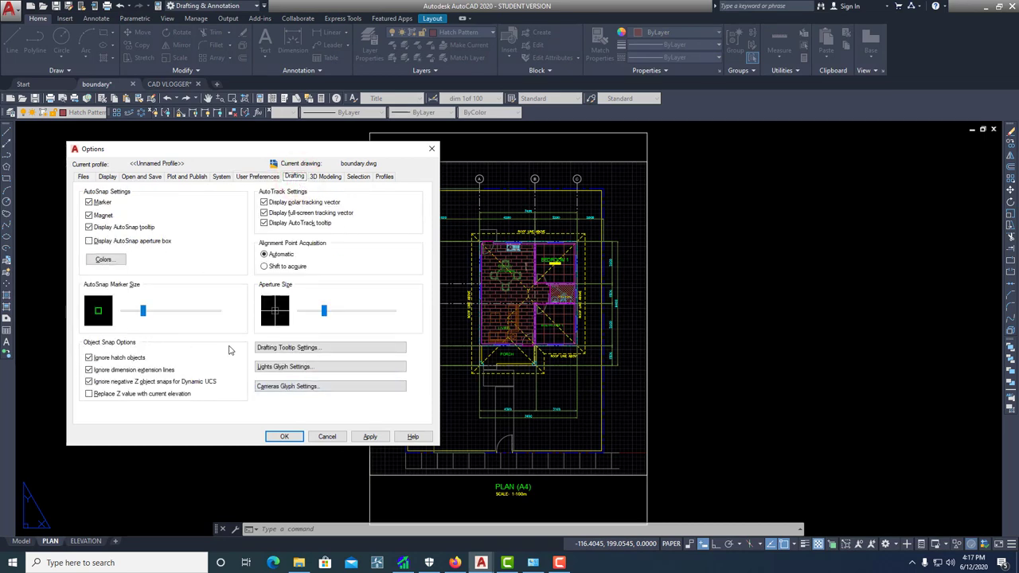
left_click(112, 257)
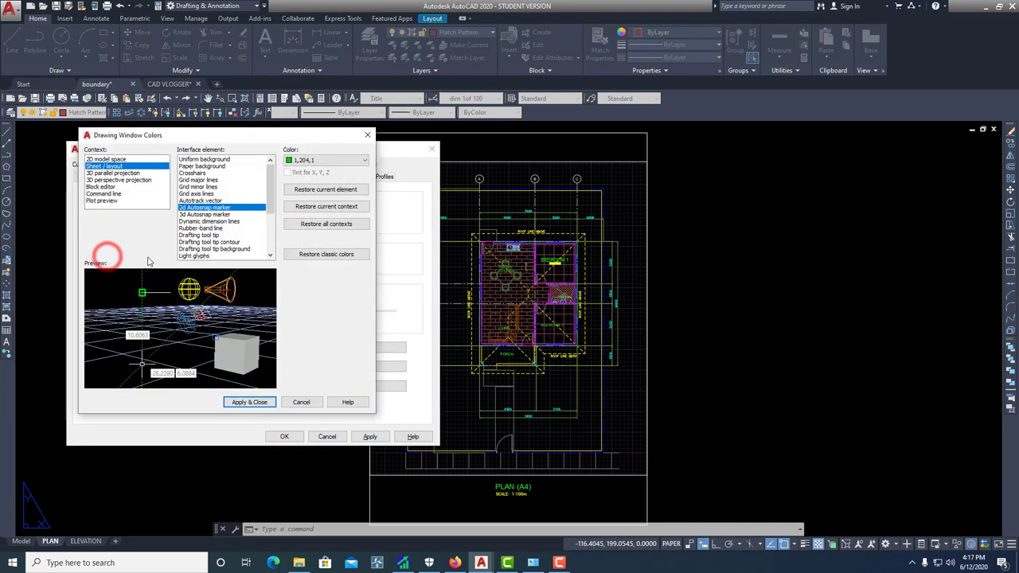
left_click(308, 403)
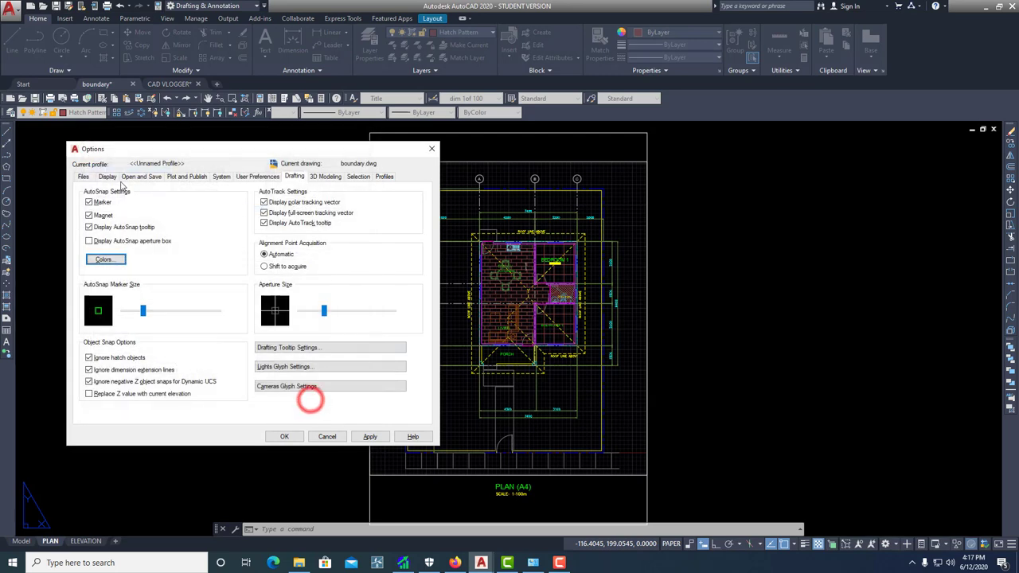
left_click(108, 176)
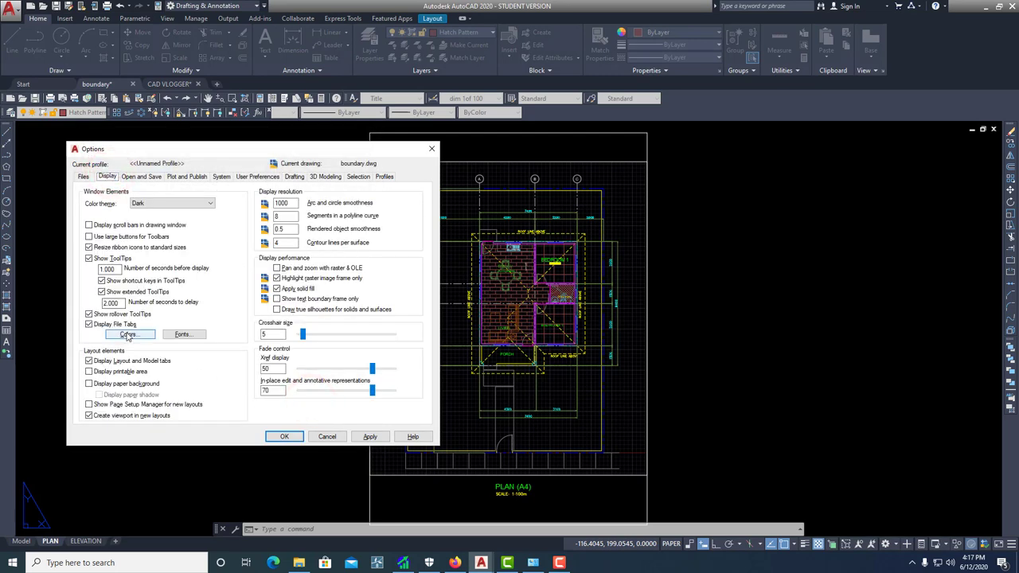
- Browse the 3D Modeling and Selection tabs, then cancel Options without changes
left_click(325, 177)
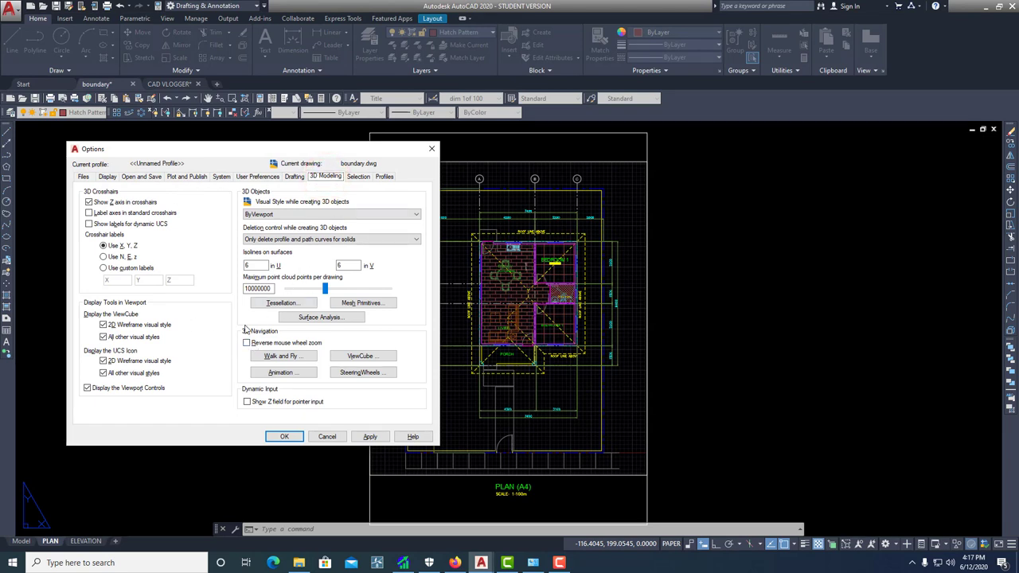
left_click(357, 177)
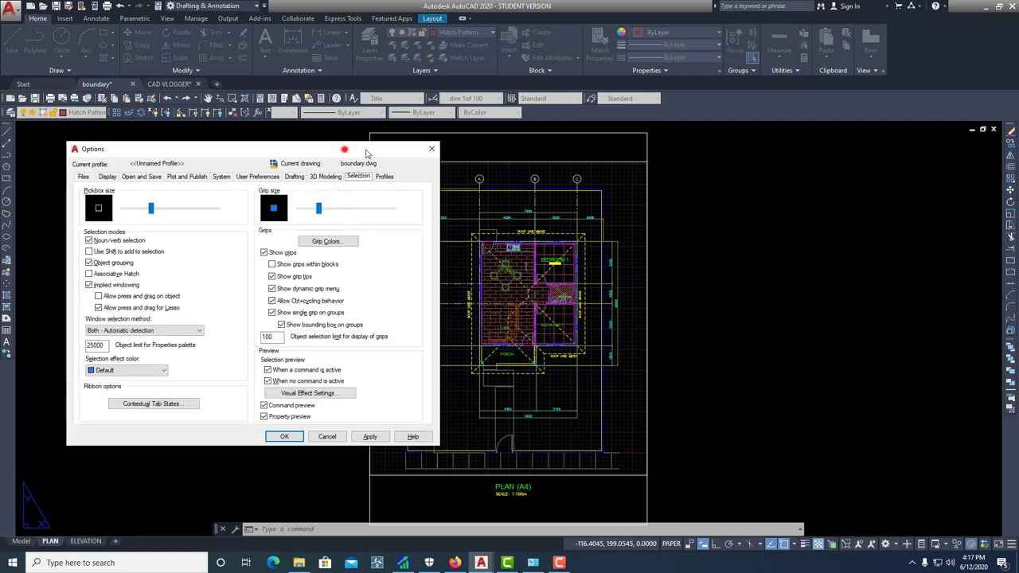
left_click_drag(368, 153, 412, 148)
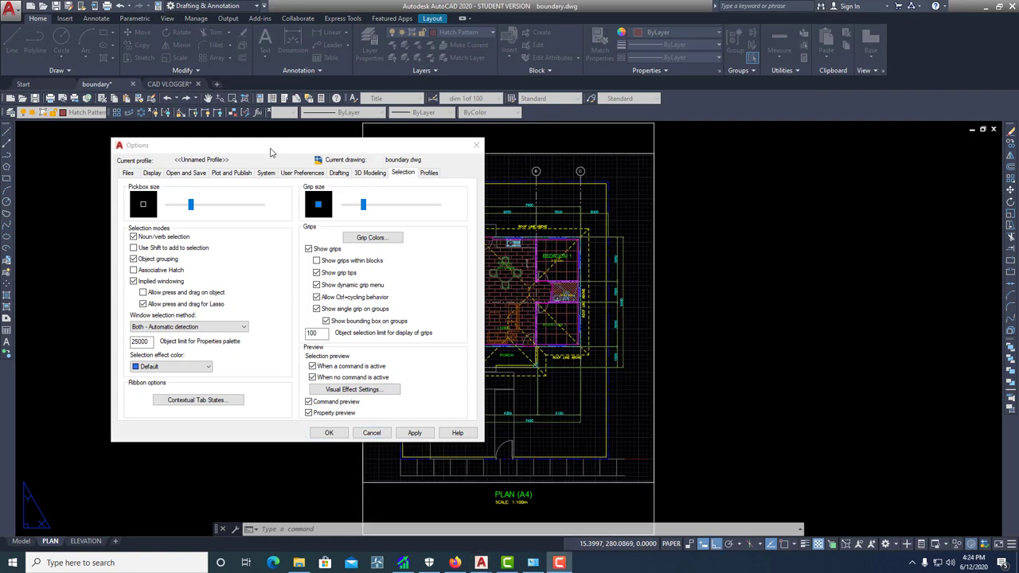
left_click(374, 434)
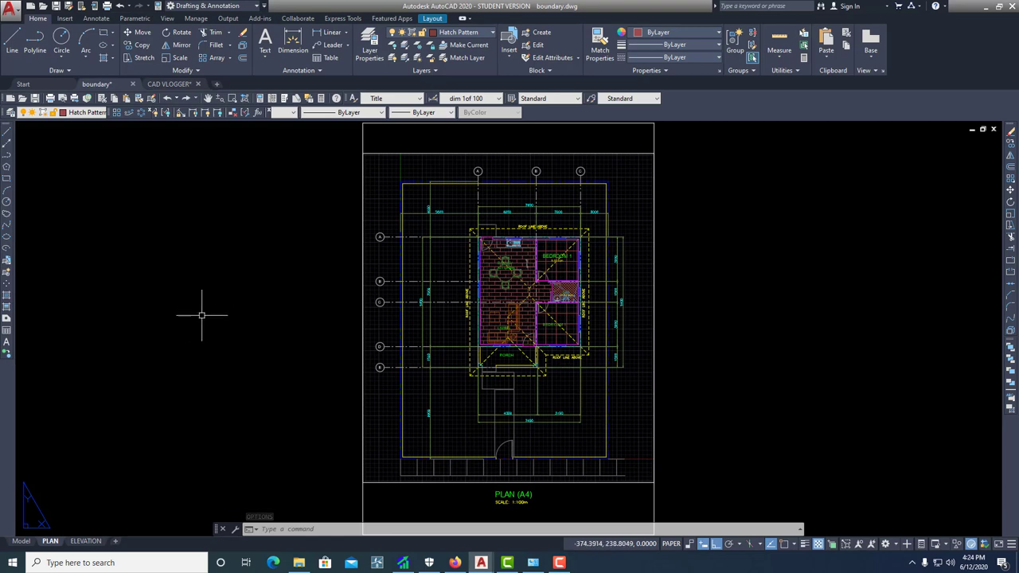
- Switch from the PLAN layout to model space and zoom in on the drawing
left_click(22, 541)
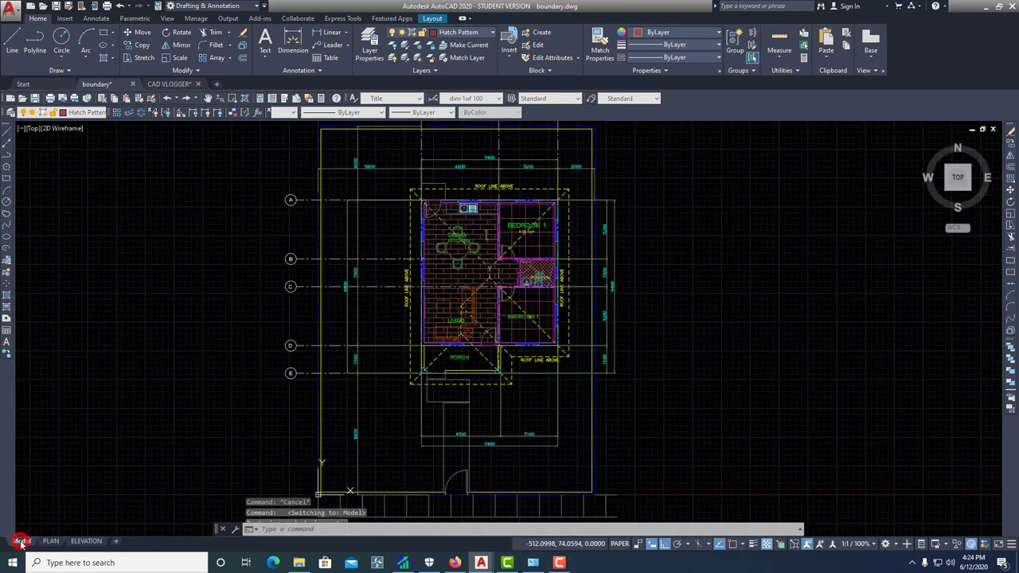
scroll(728, 307, "down", 2)
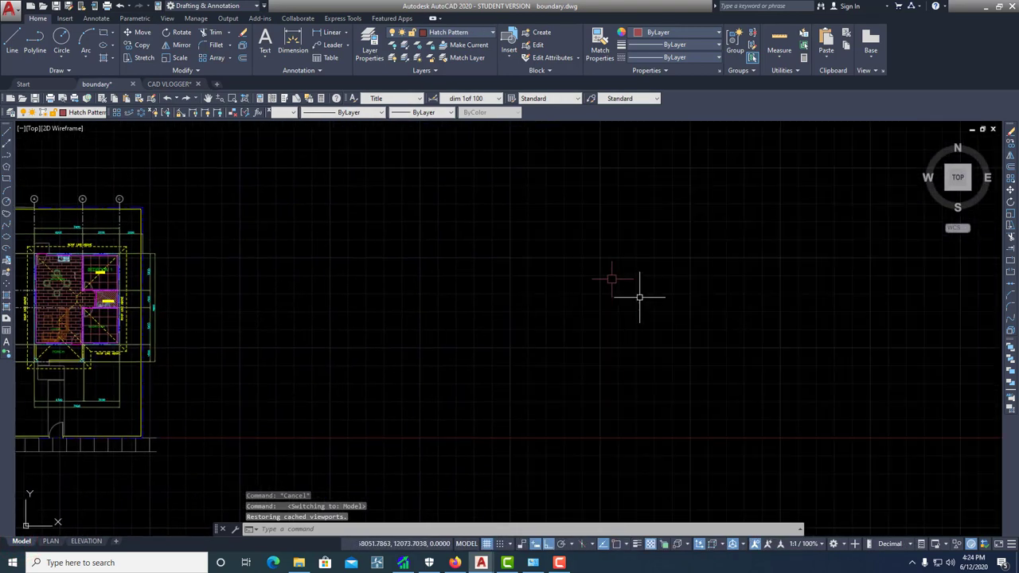
scroll(630, 278, "up", 8)
scroll(677, 280, "down", 2)
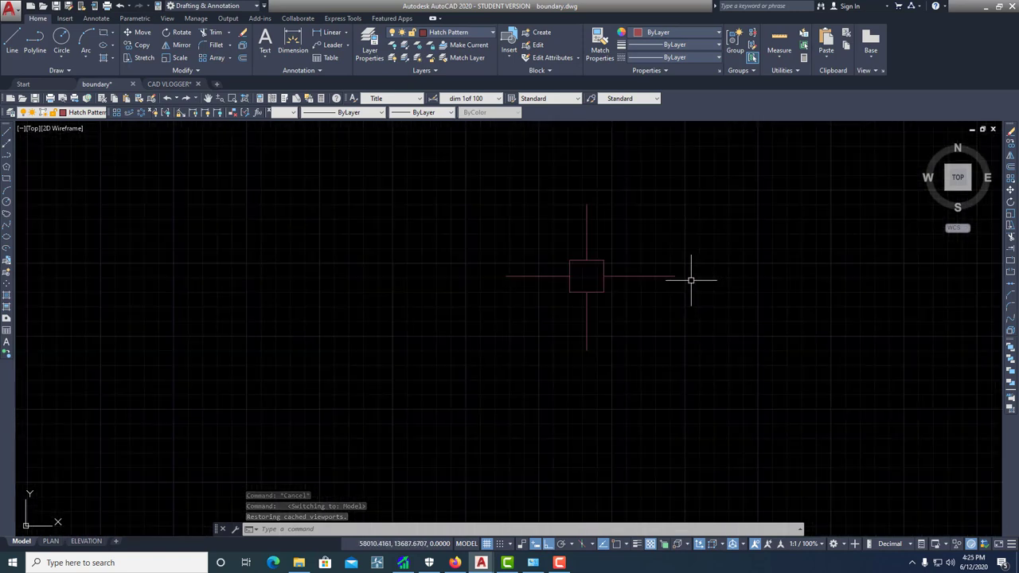
- Test-select the four cross arms and the small square, then clear the selection
middle_click_drag(689, 278, 644, 307)
left_click(590, 306)
left_click(577, 259)
left_click(505, 257)
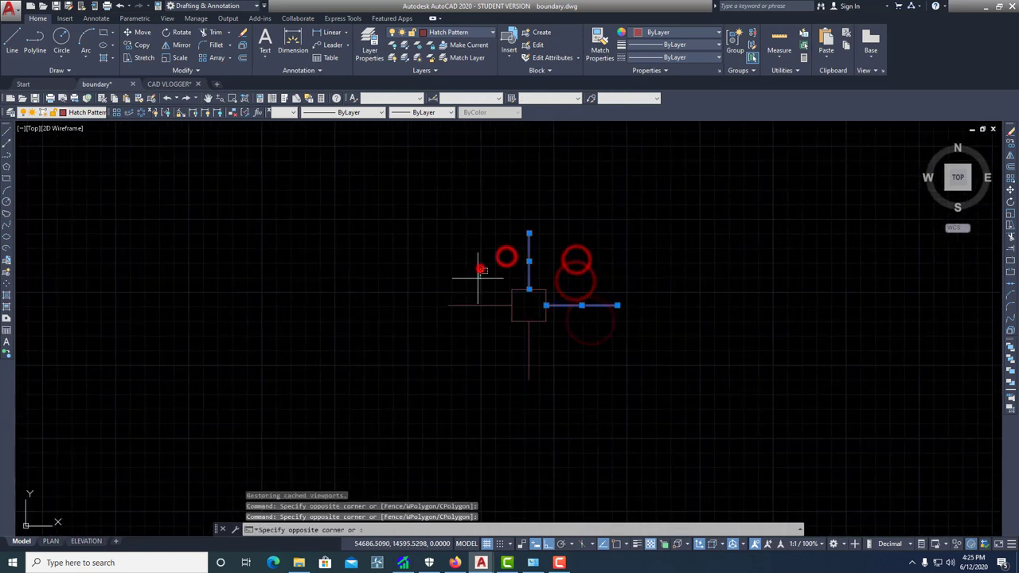
left_click(480, 266)
left_click(432, 338)
left_click(578, 366)
left_click(505, 365)
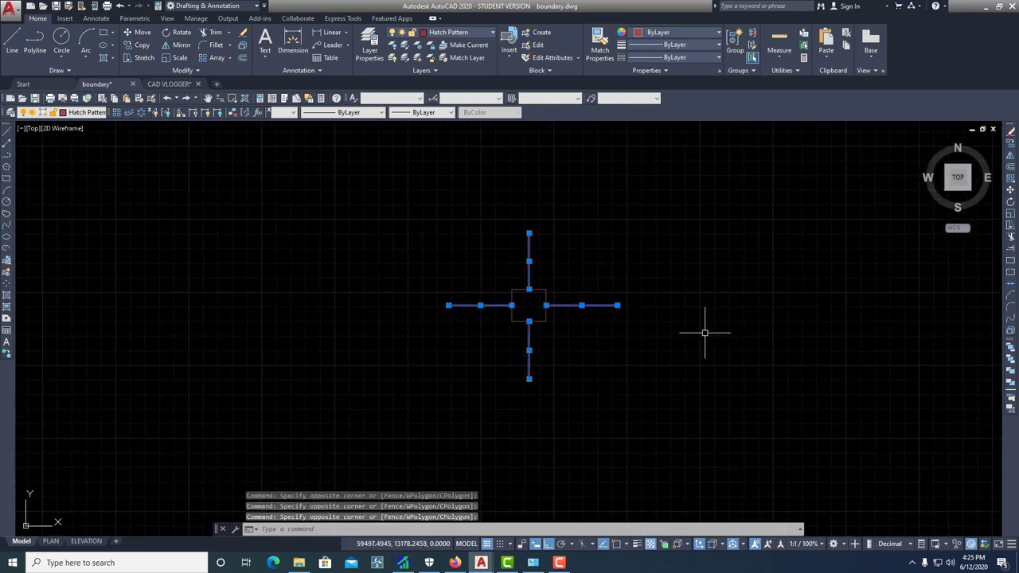
key("Escape")
key("Escape")
left_click(544, 291)
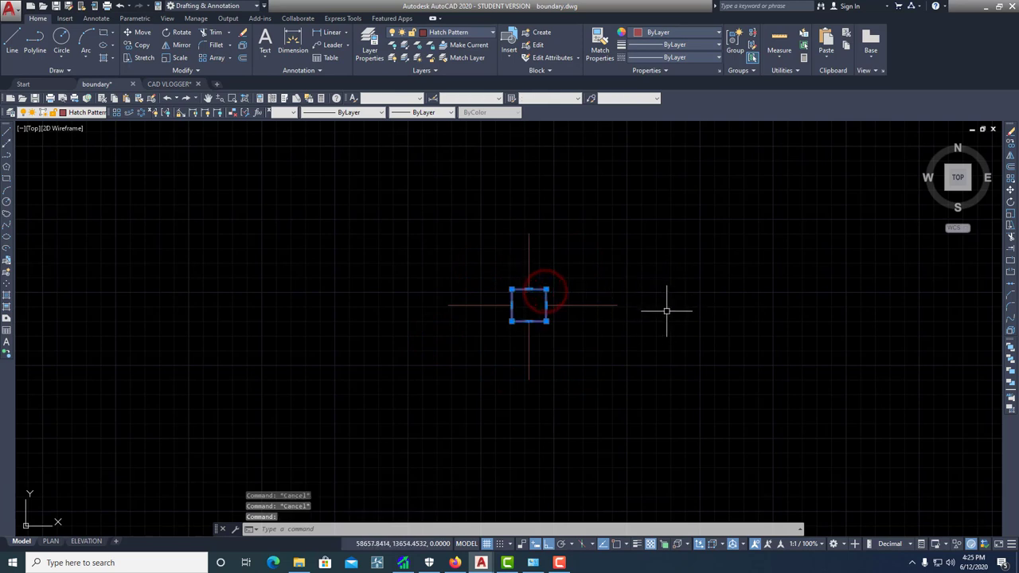
key("Escape")
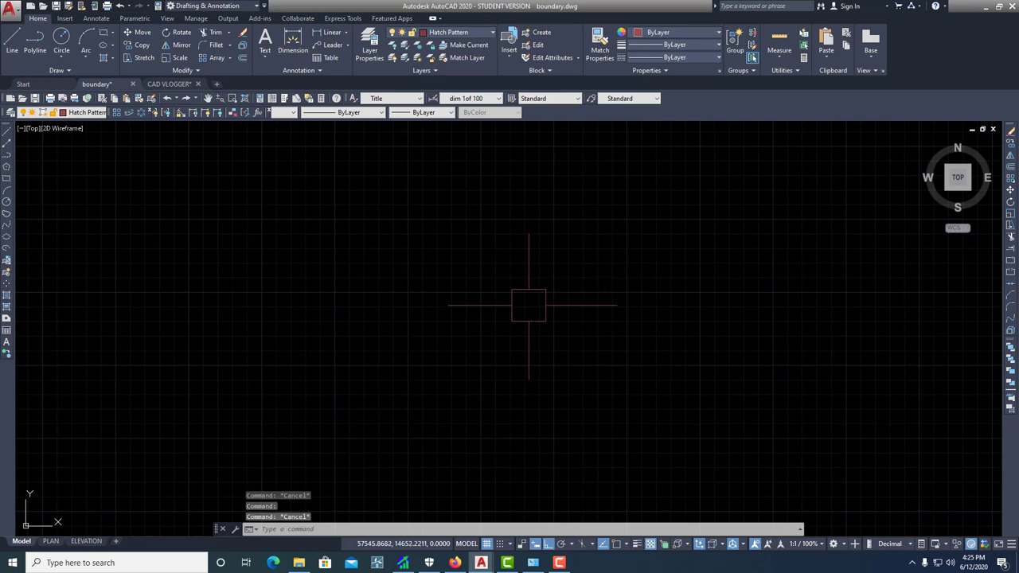
- Set the pickbox size to its maximum in Options (OP) and apply it
type("op")
key("Return")
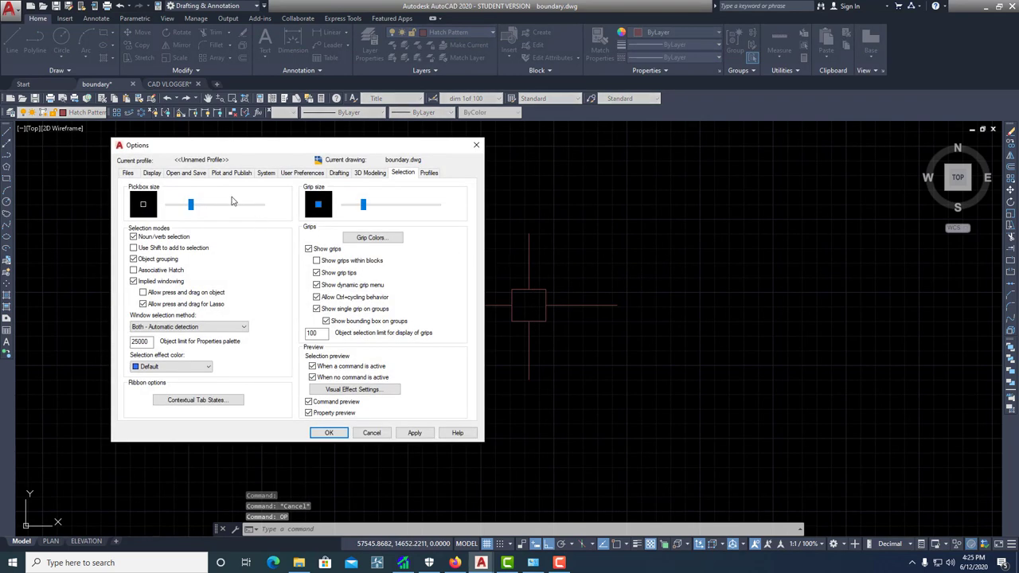
left_click_drag(192, 205, 262, 204)
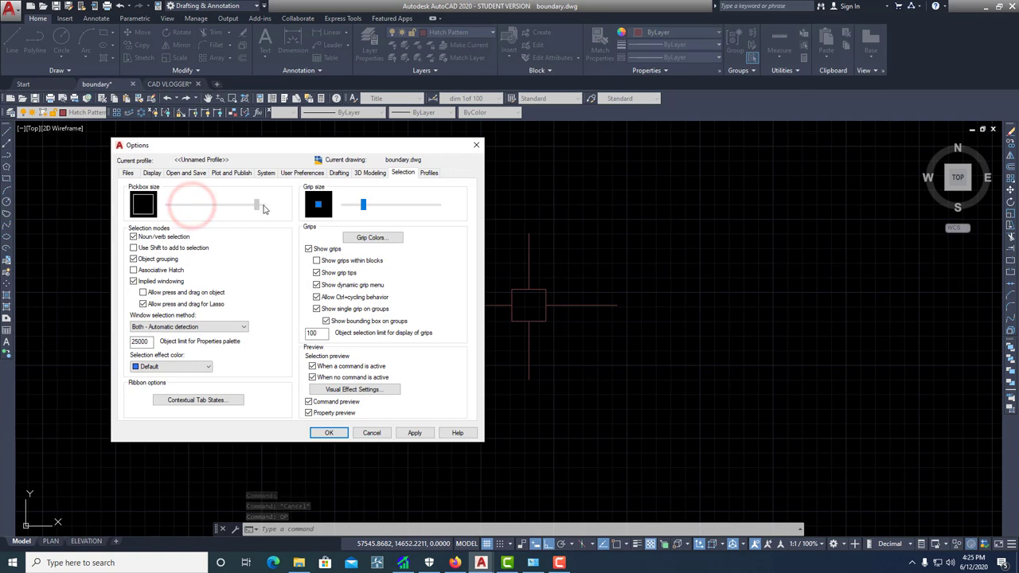
left_click(414, 432)
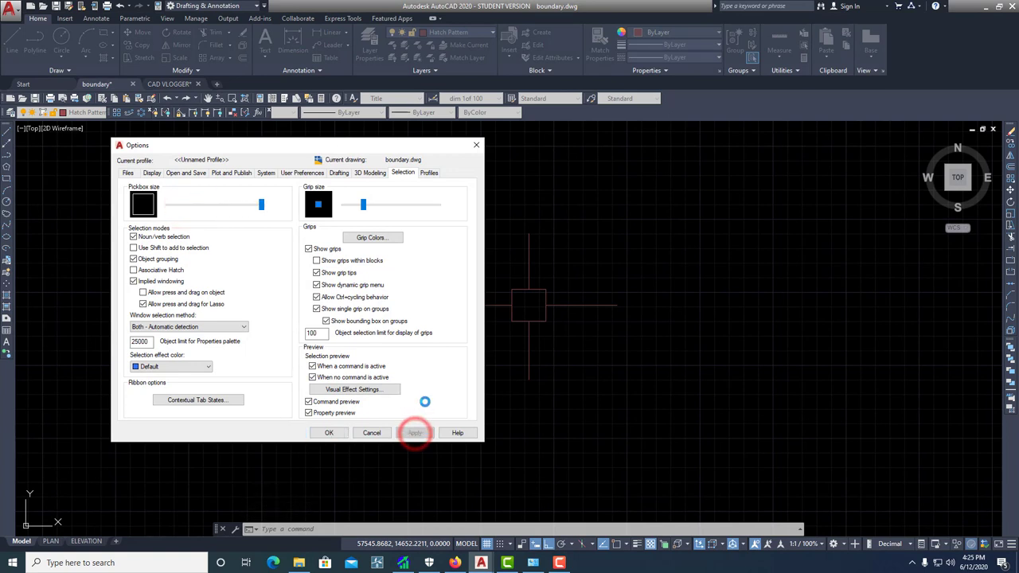
left_click(334, 434)
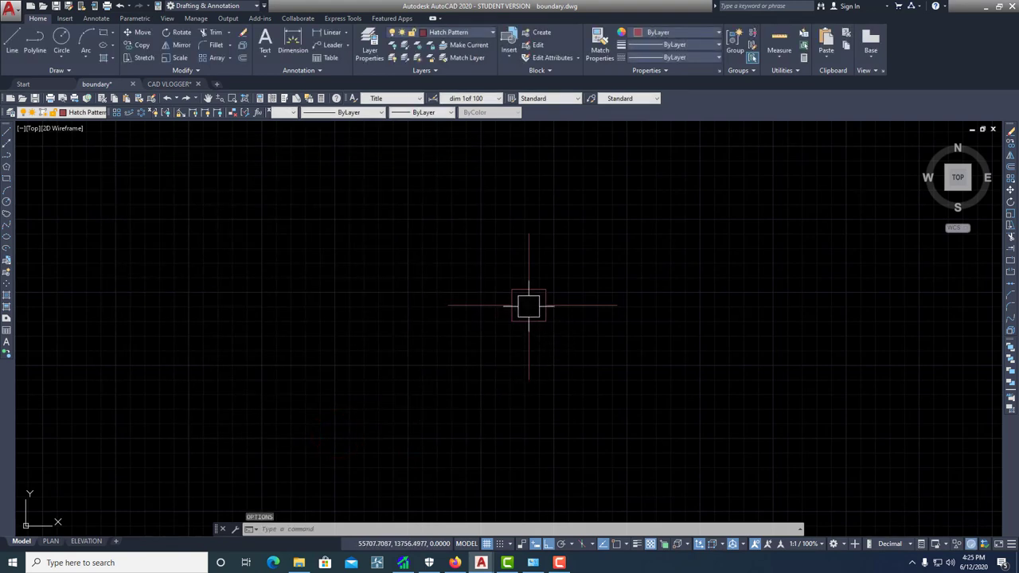
- Center the floor plan and test-pick a line with the enlarged pickbox
scroll(529, 305, "down", 2)
mouse_move(530, 307)
middle_mouse_down()
mouse_move(454, 321)
mouse_move(500, 337)
middle_mouse_up()
scroll(484, 338, "up", 1)
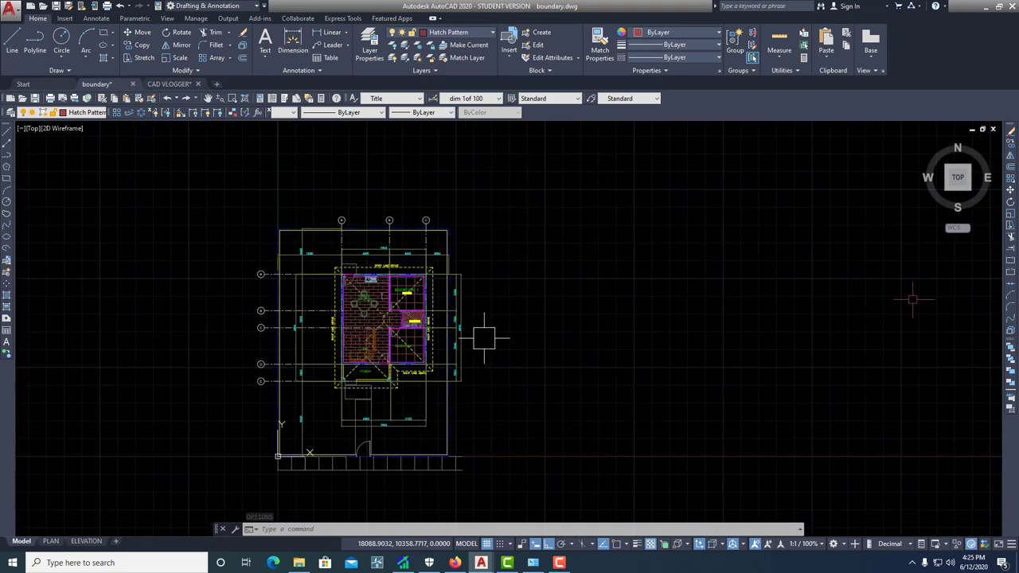
scroll(484, 338, "up", 3)
scroll(482, 341, "down", 1)
scroll(489, 319, "up", 2)
scroll(494, 315, "down", 2)
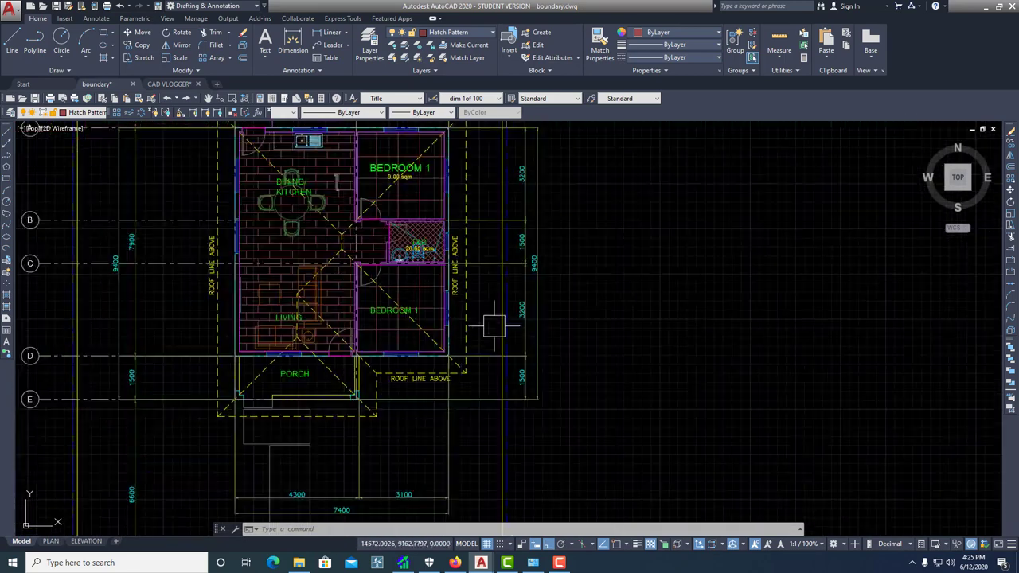
scroll(488, 413, "up", 3)
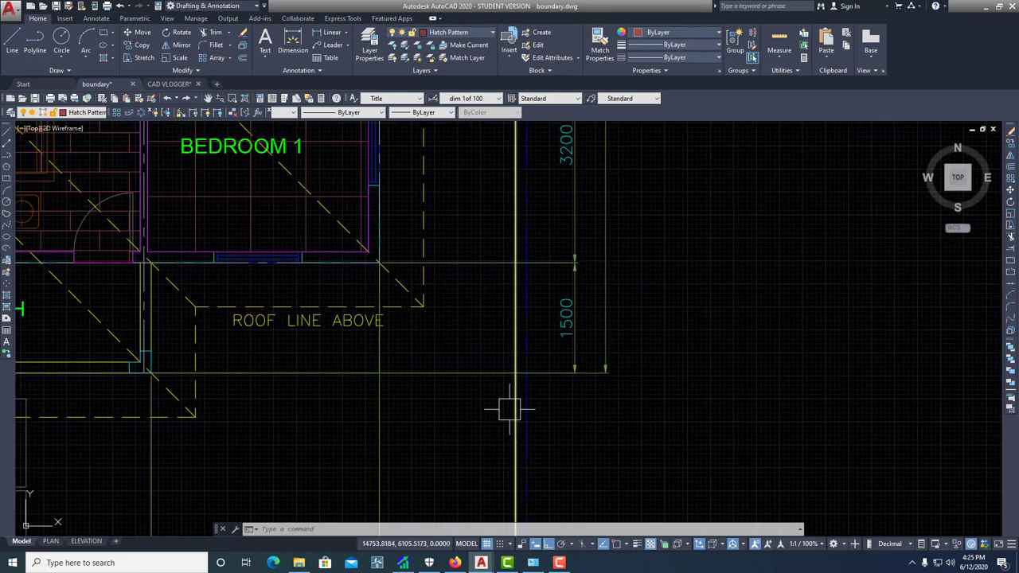
left_click(510, 405)
scroll(511, 408, "down", 6)
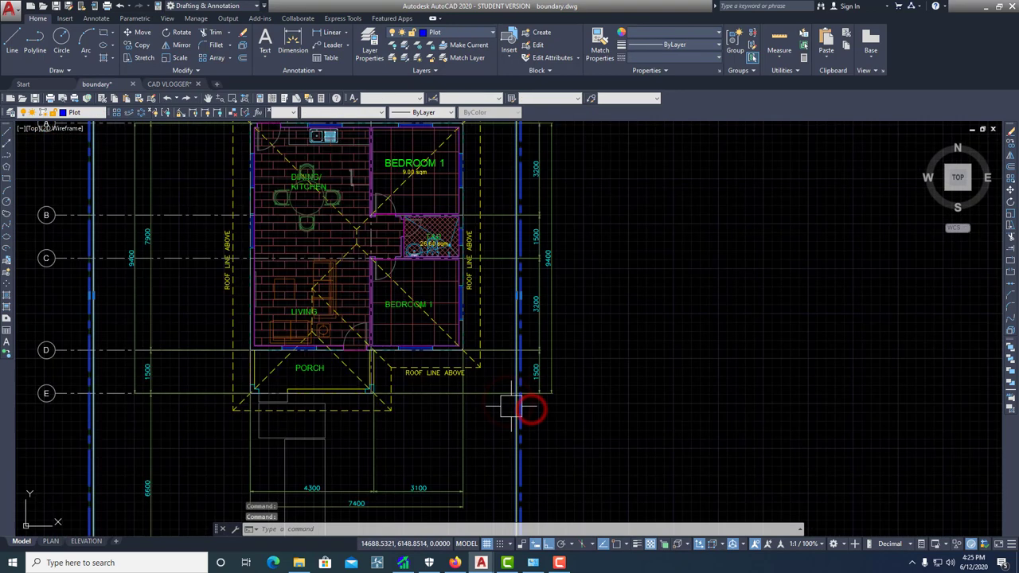
scroll(478, 390, "up", 3)
- Select the roof-edge, porch and vertical lines near the porch, then clear the selection
key("Escape")
left_click(340, 358)
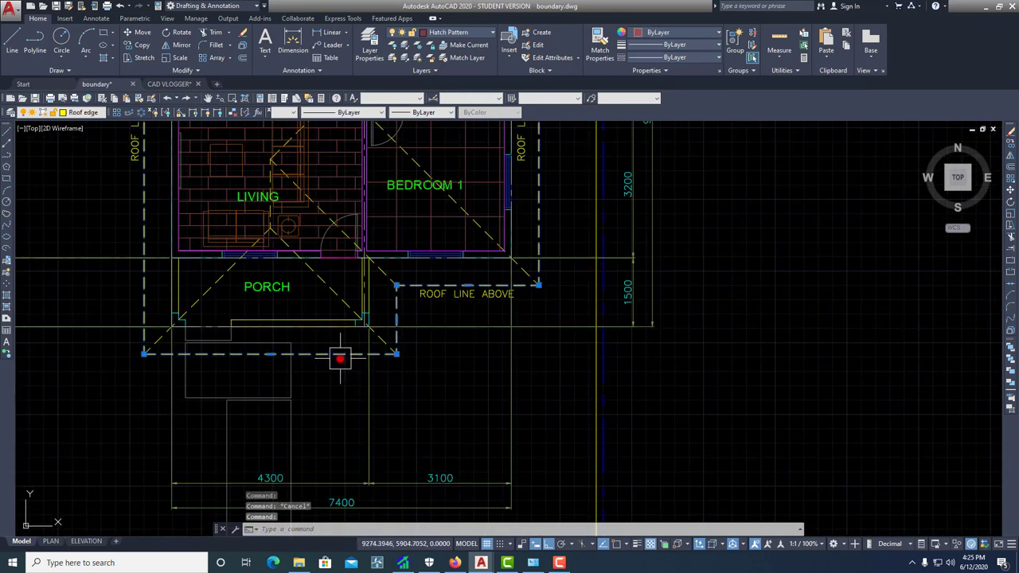
scroll(315, 322, "up", 4)
left_click(323, 319)
scroll(336, 314, "down", 4)
left_click(290, 385)
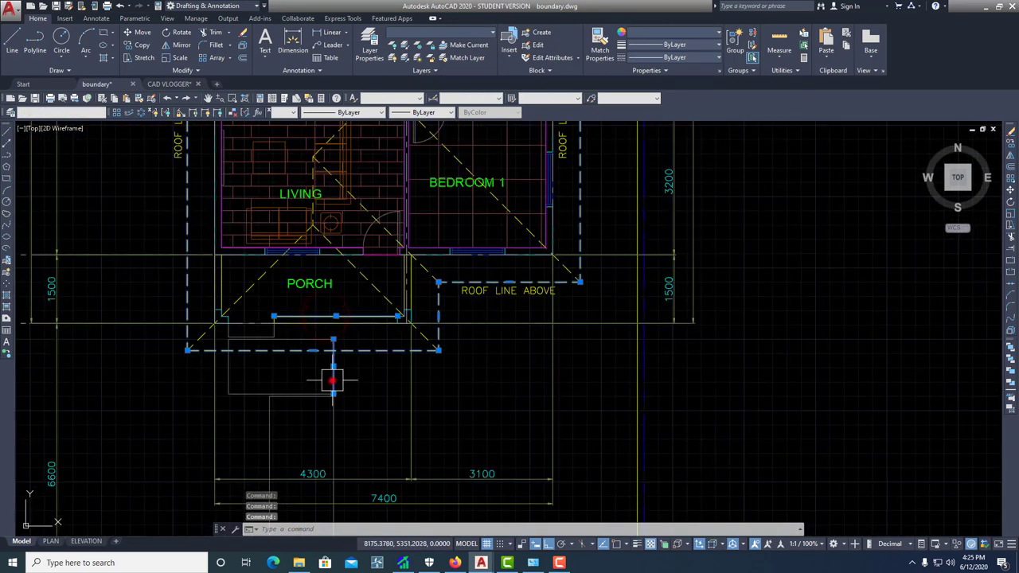
left_click(276, 420)
scroll(276, 420, "down", 6)
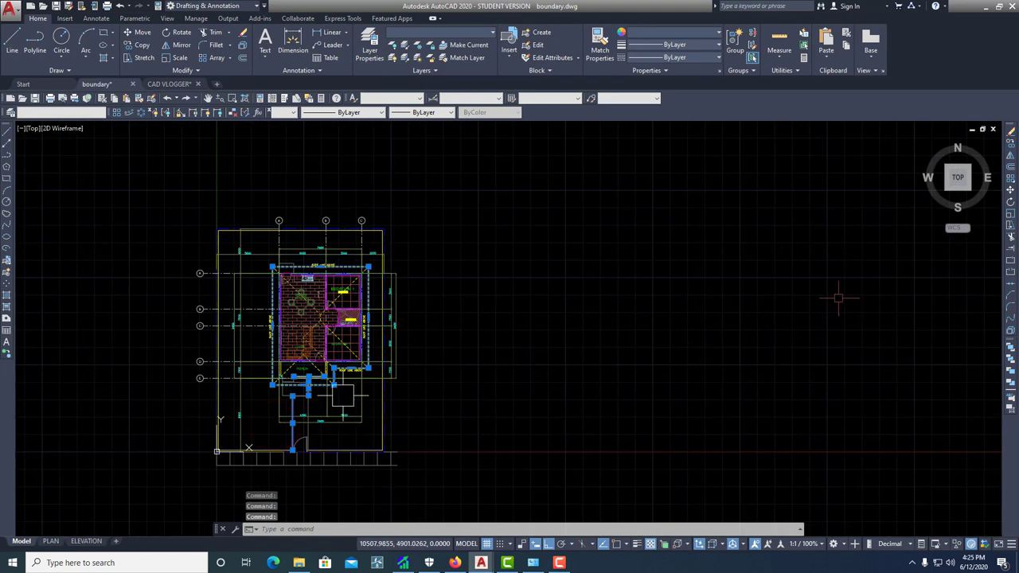
key("Escape")
key("Escape")
middle_click_drag(840, 295, 977, 280)
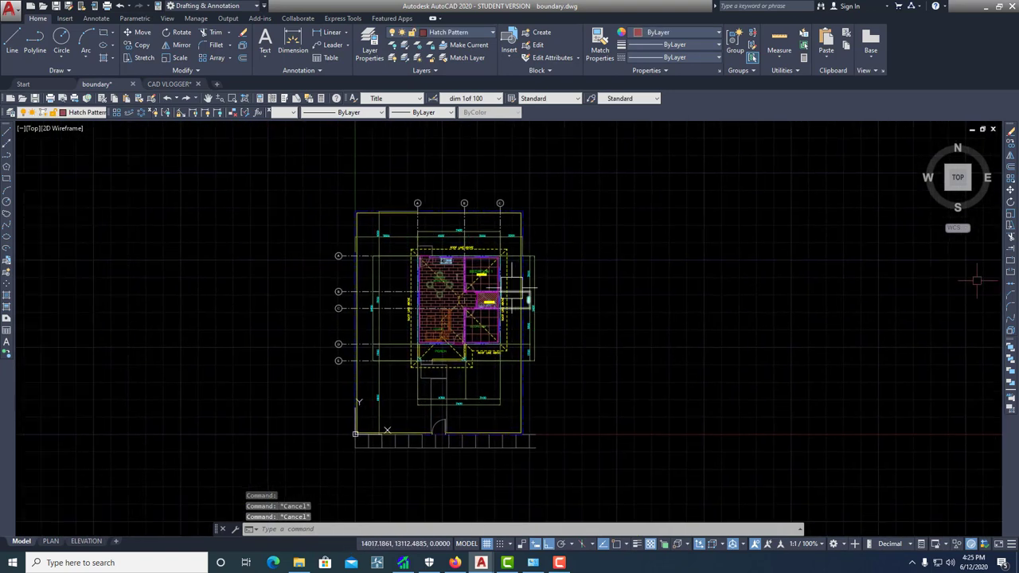
- Reduce the pickbox to a medium size in Options (OP) and apply it
type("op")
key("Return")
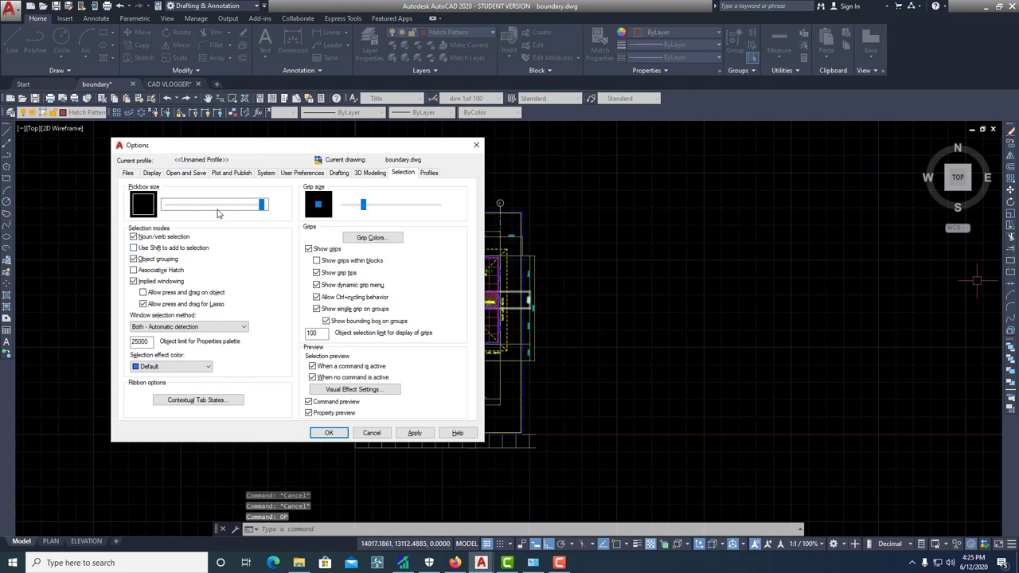
left_click(216, 205)
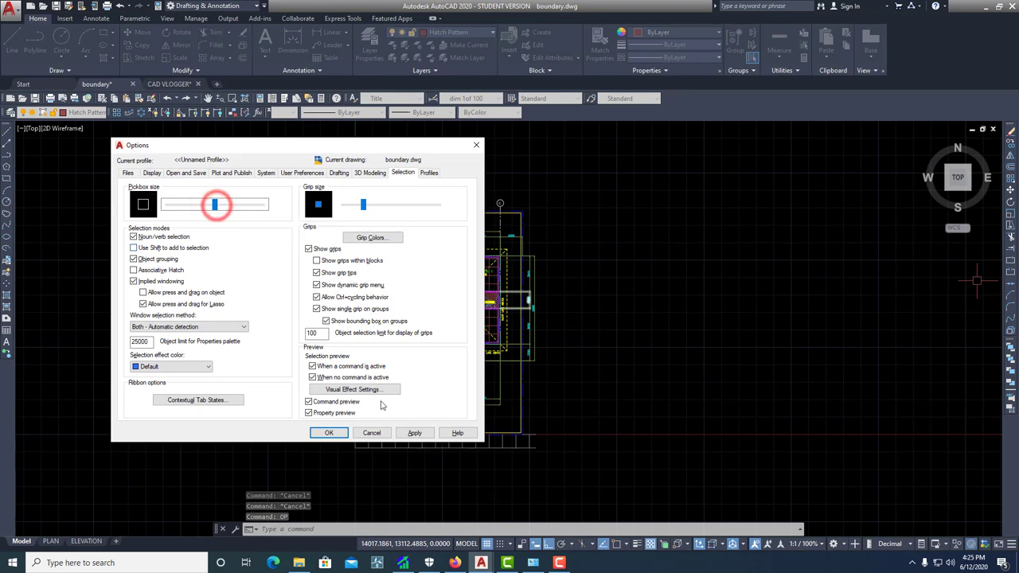
left_click(415, 432)
left_click(335, 433)
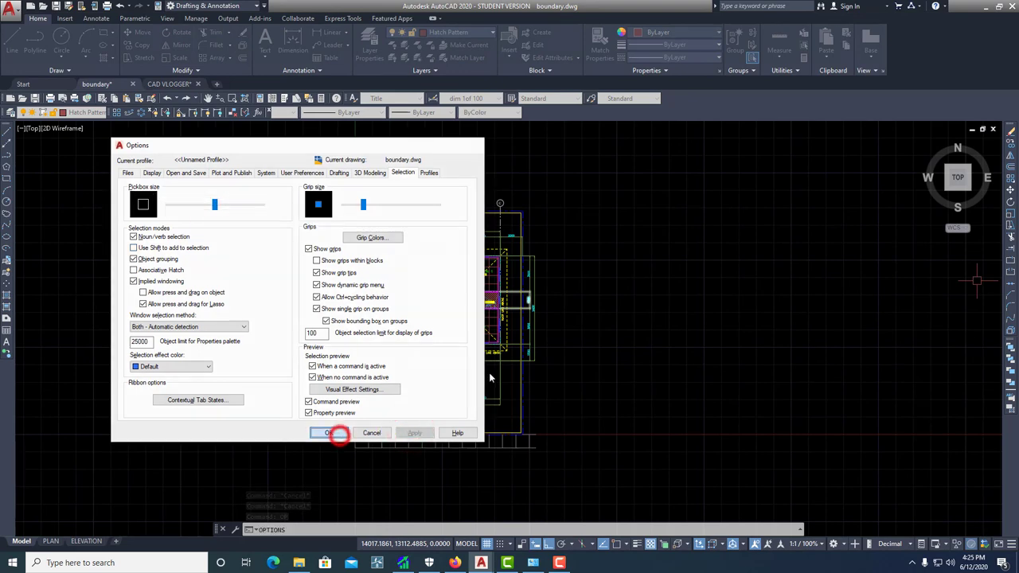
scroll(512, 345, "up", 3)
middle_click_drag(477, 287, 471, 367)
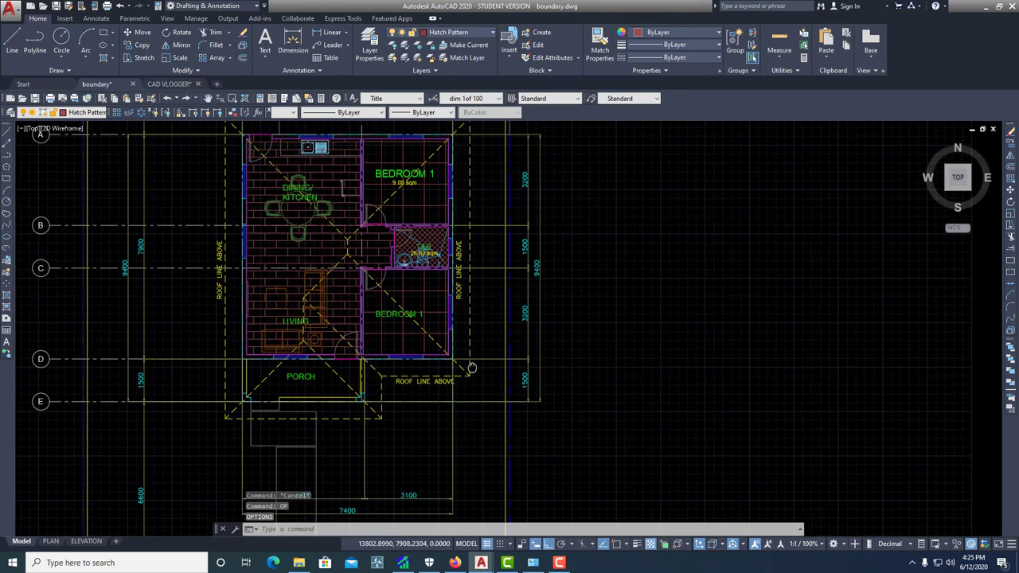
scroll(472, 368, "down", 3)
scroll(478, 358, "up", 1)
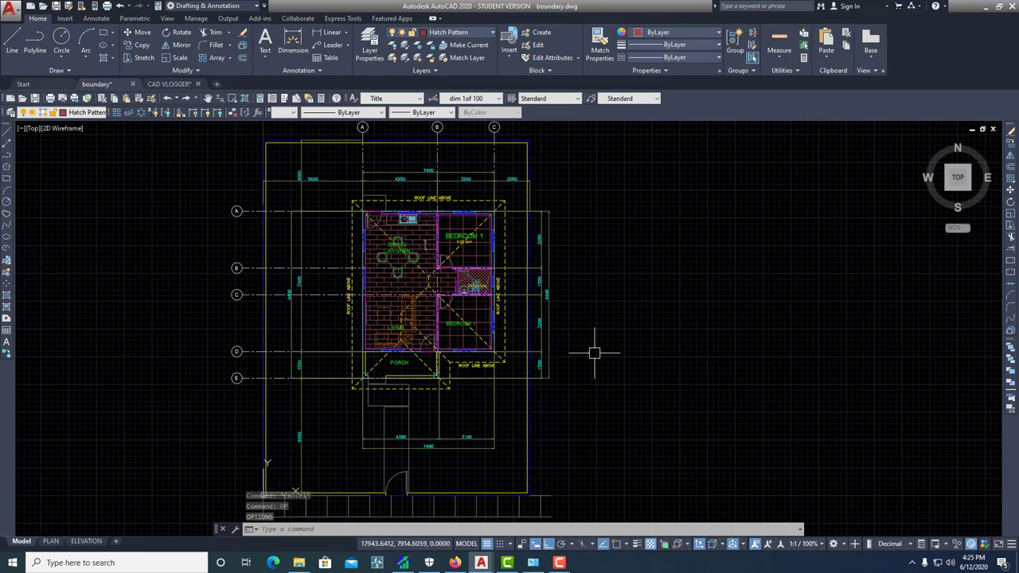
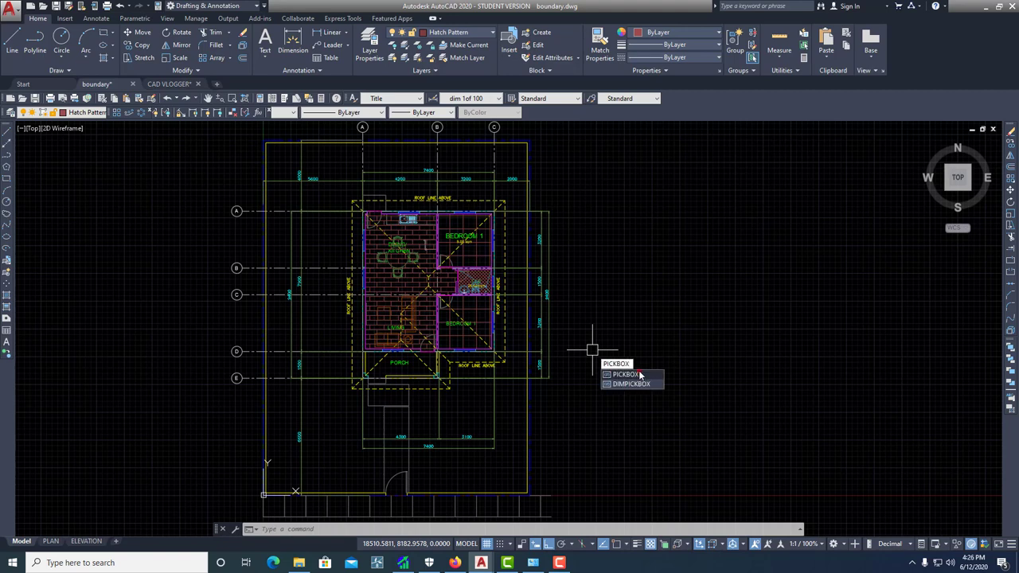
- Set PICKBOX to 6, then repeat PICKBOX to change it back to 10
left_click(640, 375)
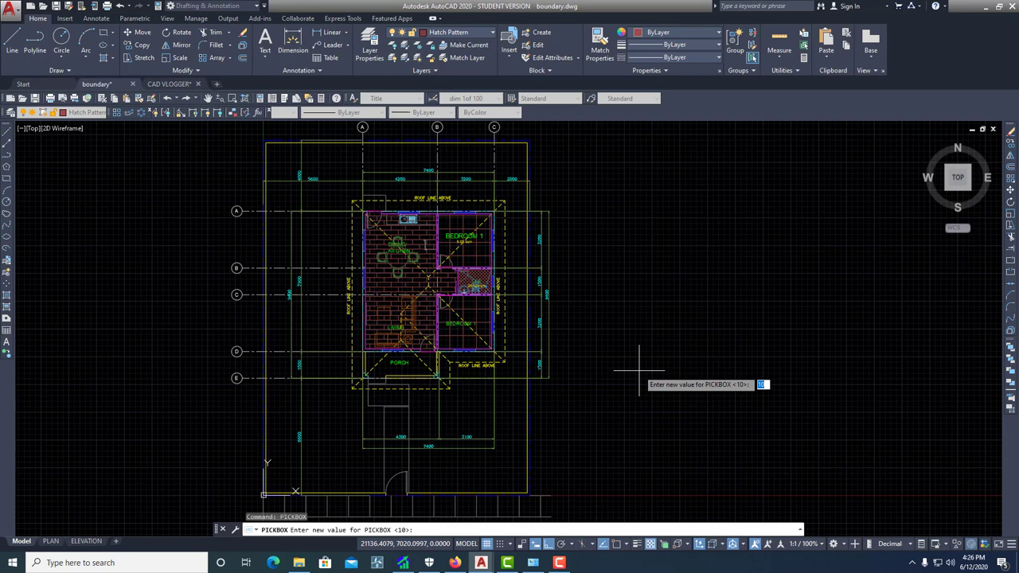
type("6")
key("Return")
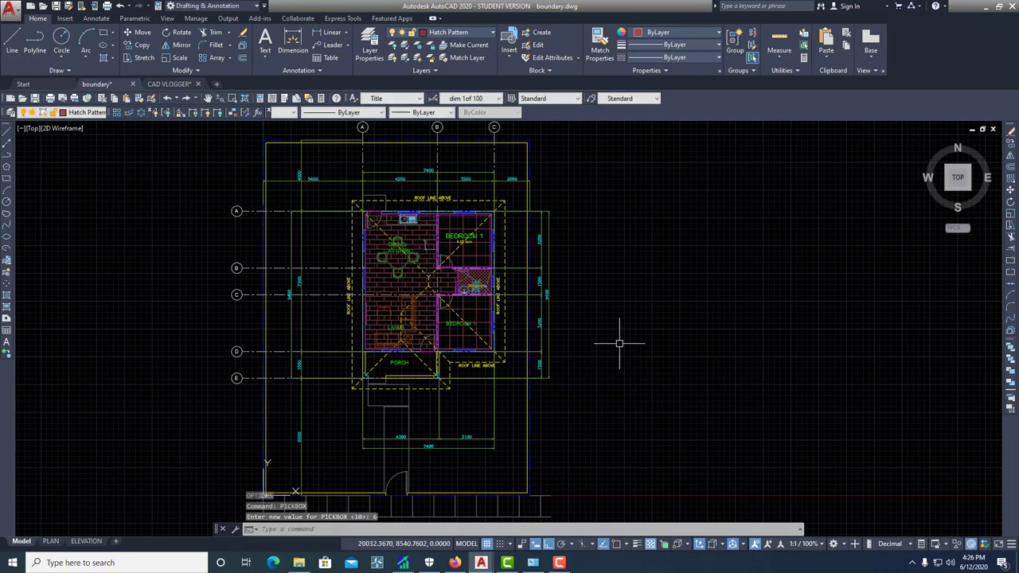
key("Return")
key("Return")
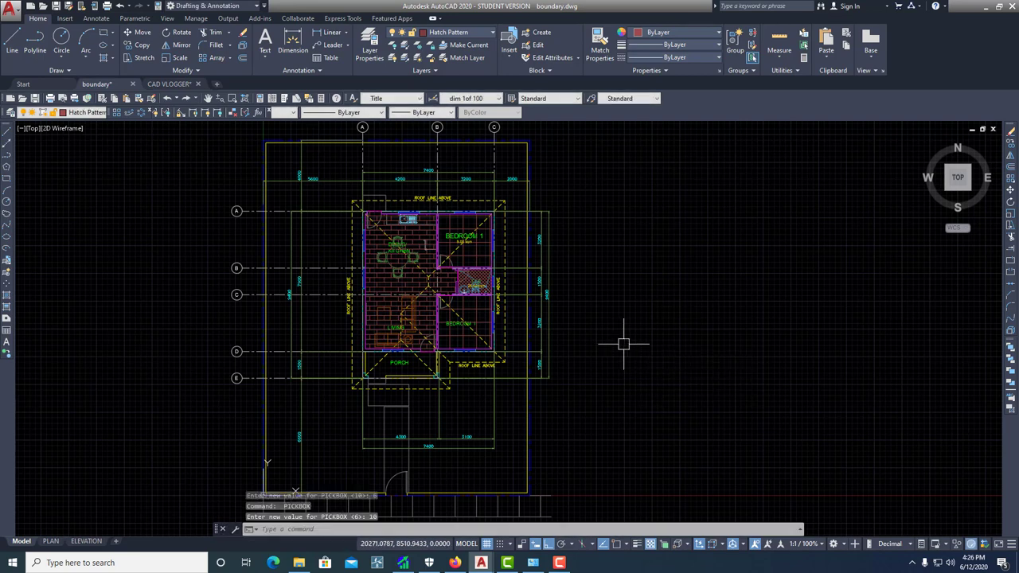
- Zoom and pan the floor plan to compare the pickbox size
scroll(502, 263, "up", 3)
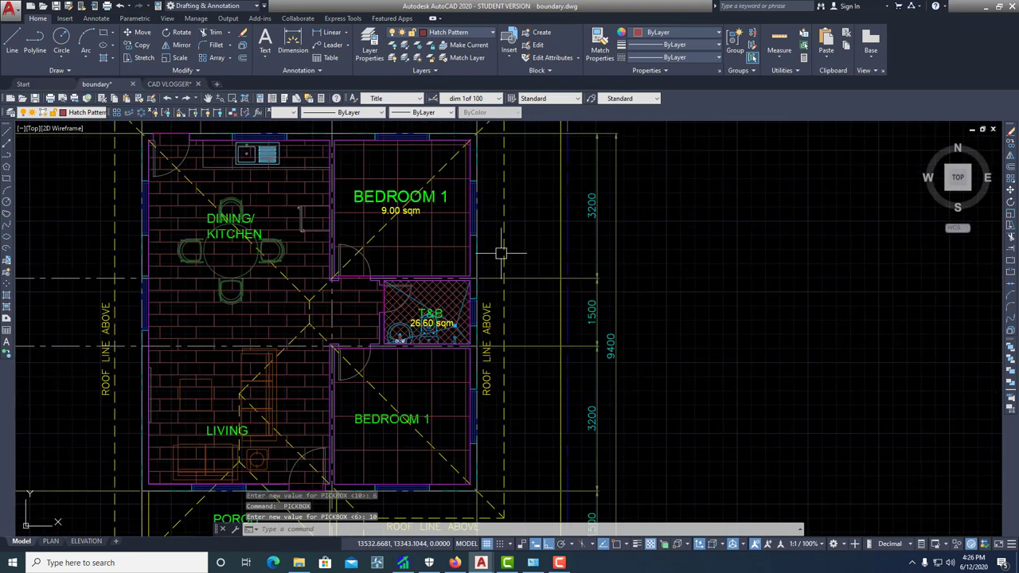
scroll(533, 266, "down", 5)
middle_click_drag(648, 301, 372, 319)
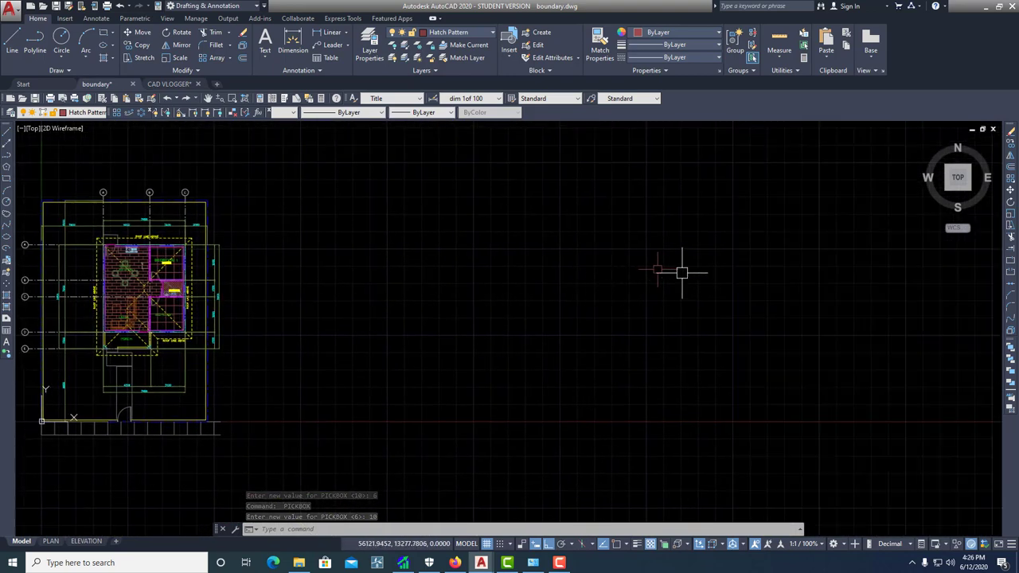
scroll(640, 266, "up", 2)
scroll(596, 300, "down", 4)
scroll(612, 293, "up", 2)
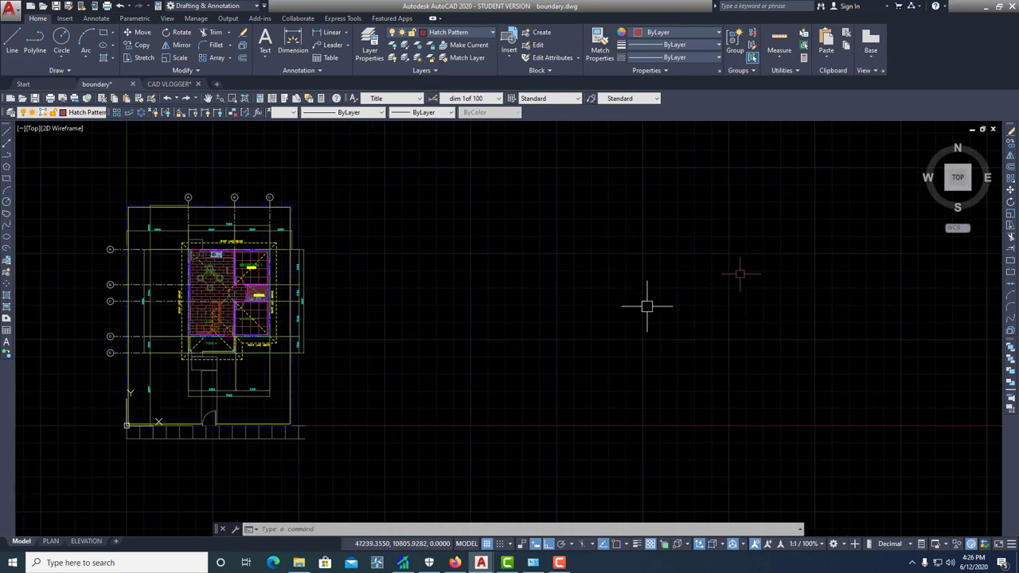
- Raise the crosshair size from 5 to 100 in the Options Display settings and apply it
type("op")
key("Return")
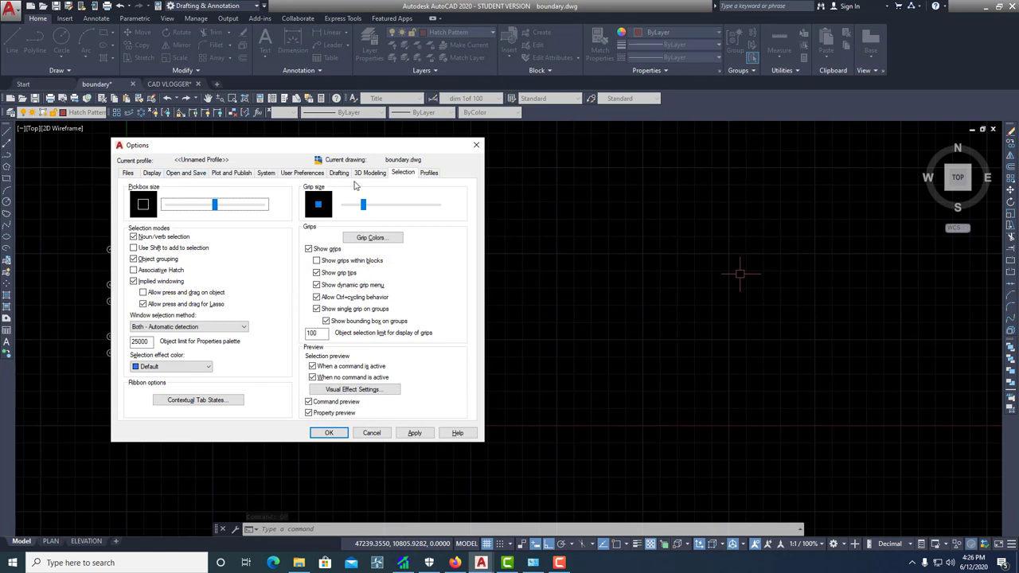
left_click(152, 174)
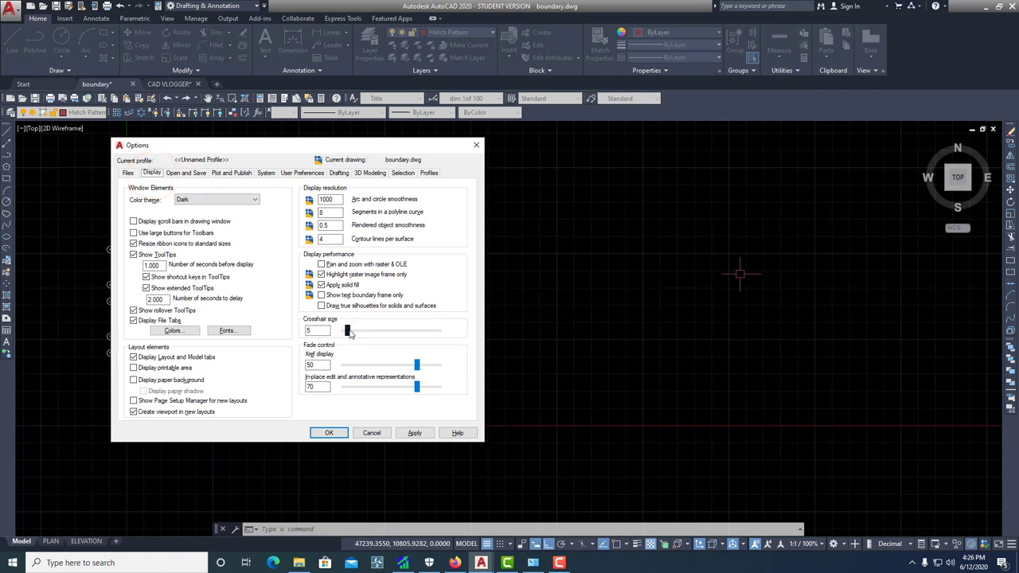
left_click_drag(349, 332, 458, 343)
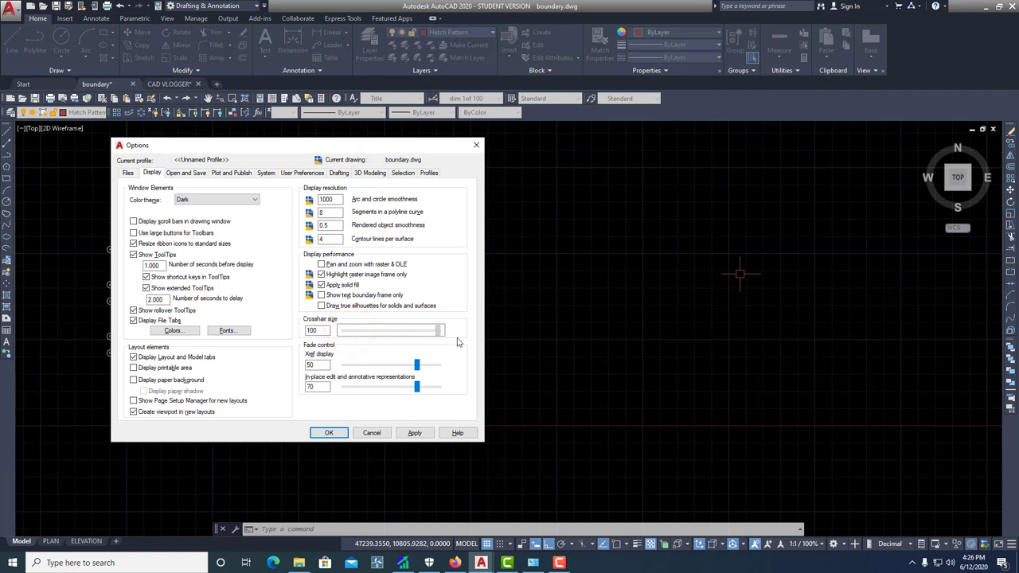
left_click(417, 434)
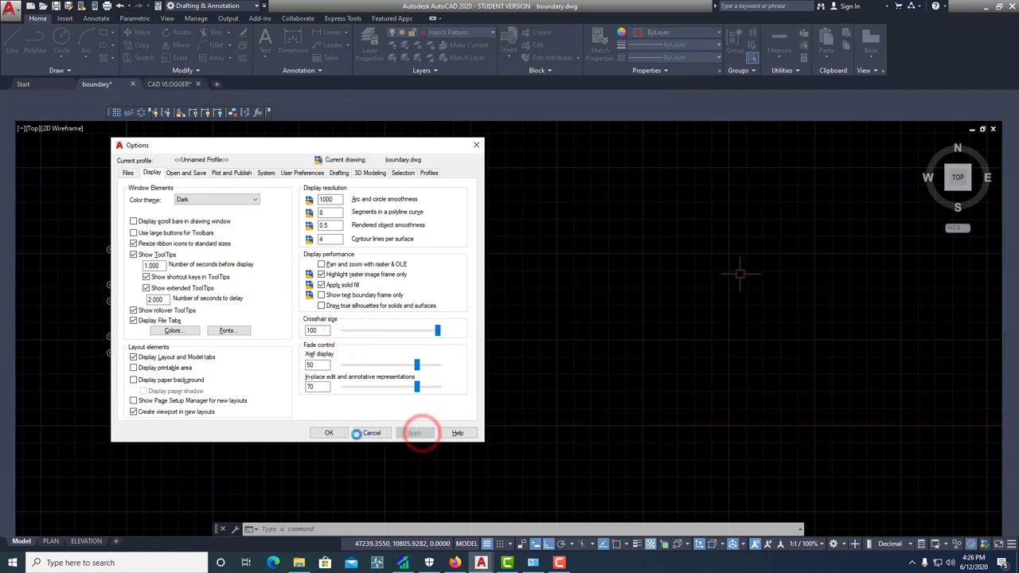
left_click(333, 433)
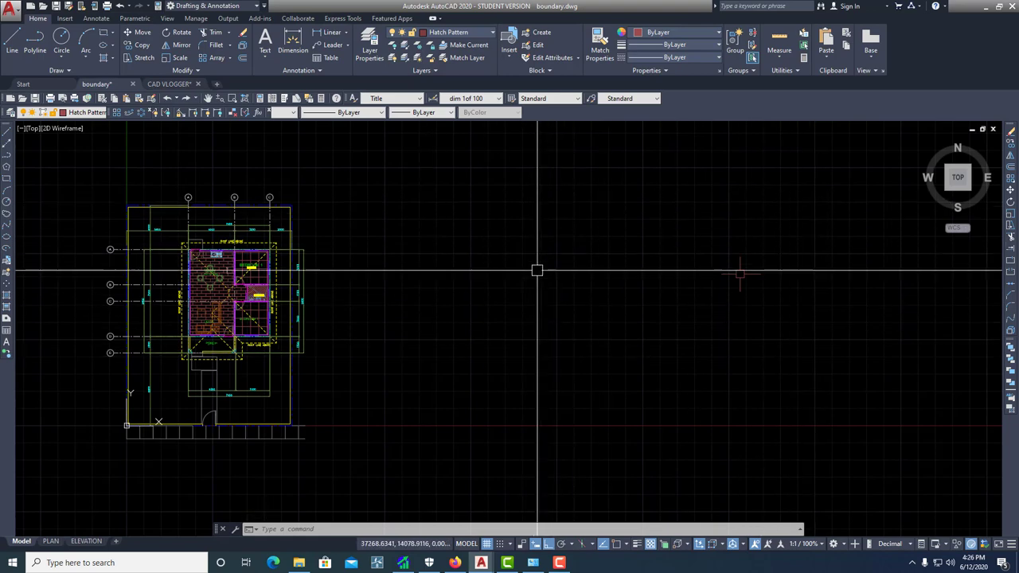
- Draw a test rectangle beside the floor plan with RECTANG
scroll(549, 295, "down", 4)
scroll(608, 292, "up", 4)
scroll(630, 244, "down", 3)
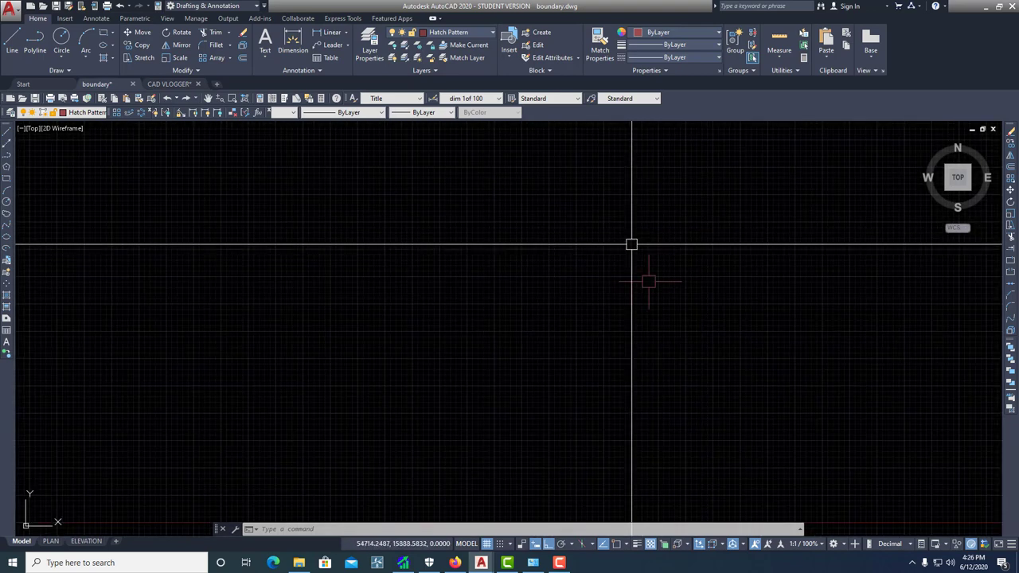
scroll(557, 279, "up", 2)
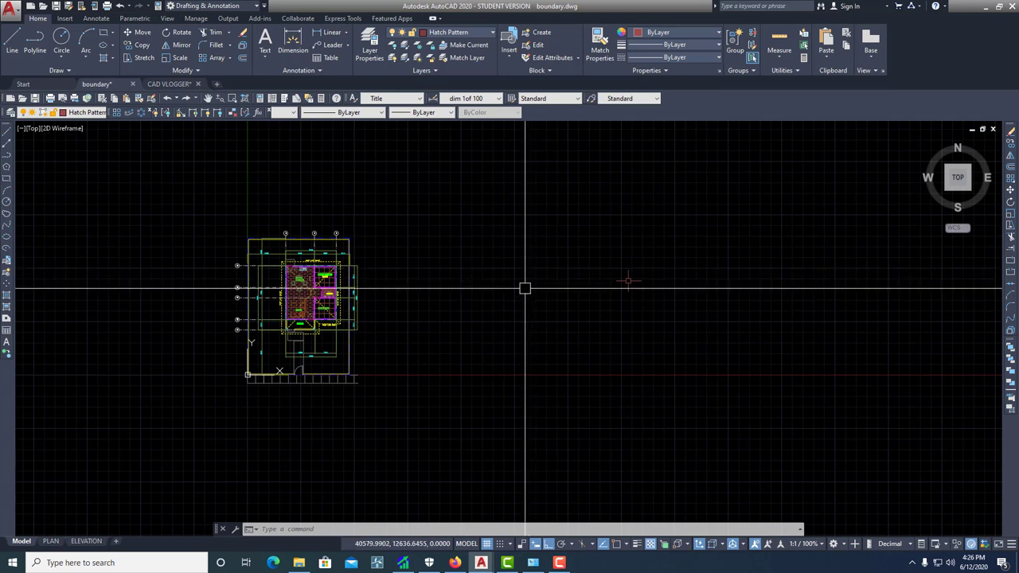
type("rec")
key("Return")
left_click(459, 373)
left_click(537, 277)
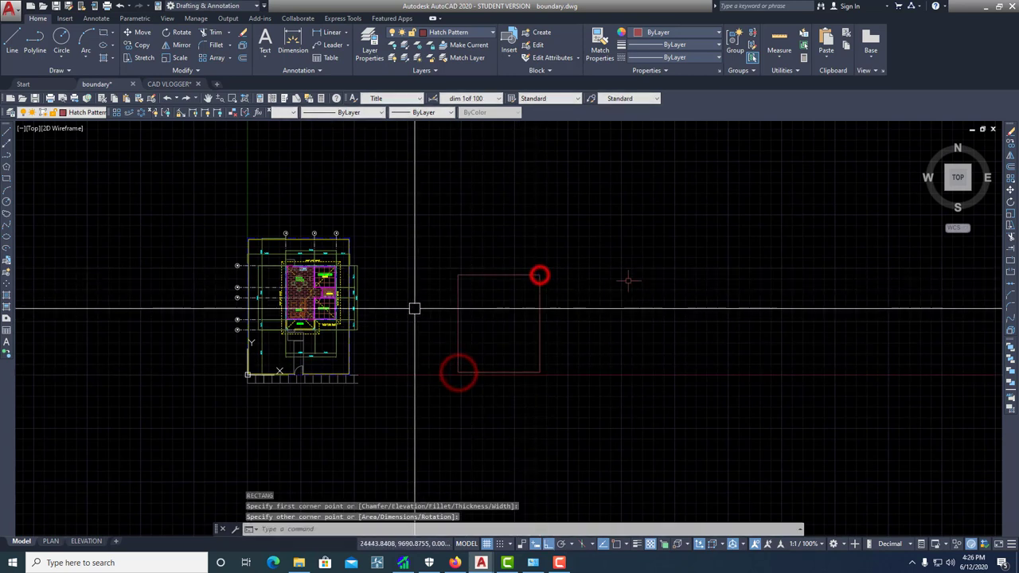
- Erase the test rectangle using selection windows
scroll(355, 269, "up", 2)
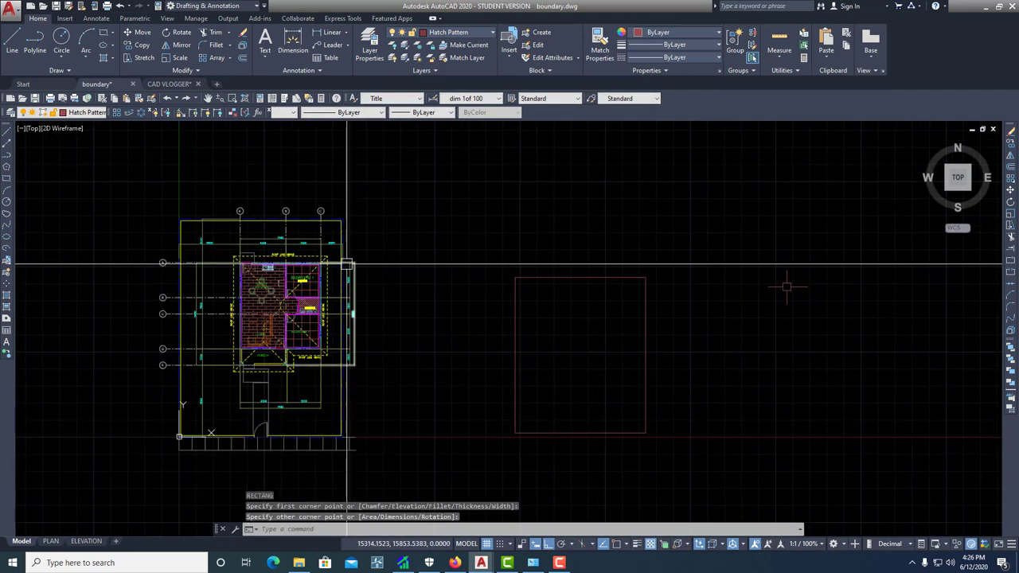
type("e")
key("Return")
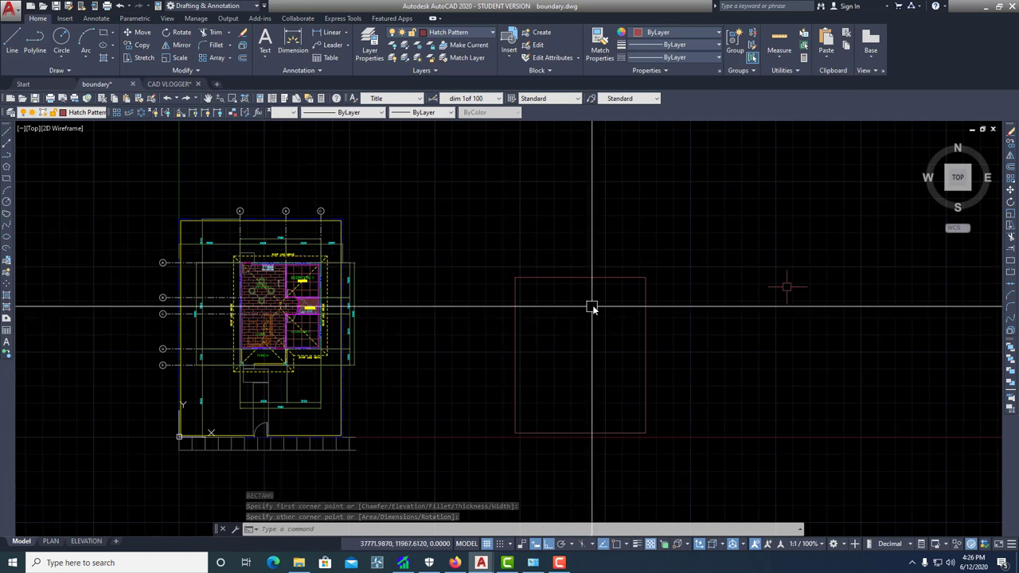
left_click(594, 314)
left_click(548, 262)
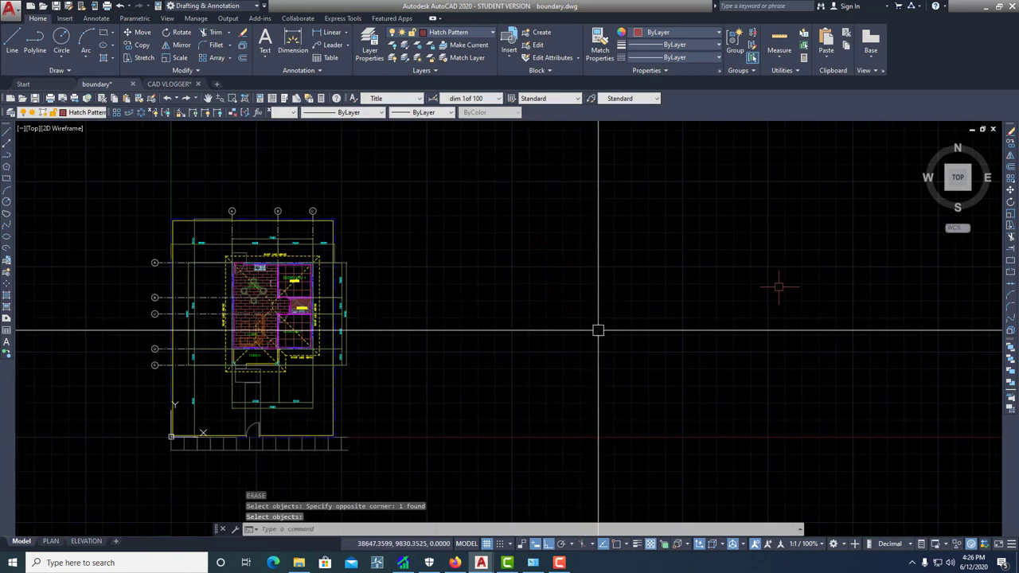
scroll(785, 289, "up", 2)
left_click(824, 252)
left_click(720, 331)
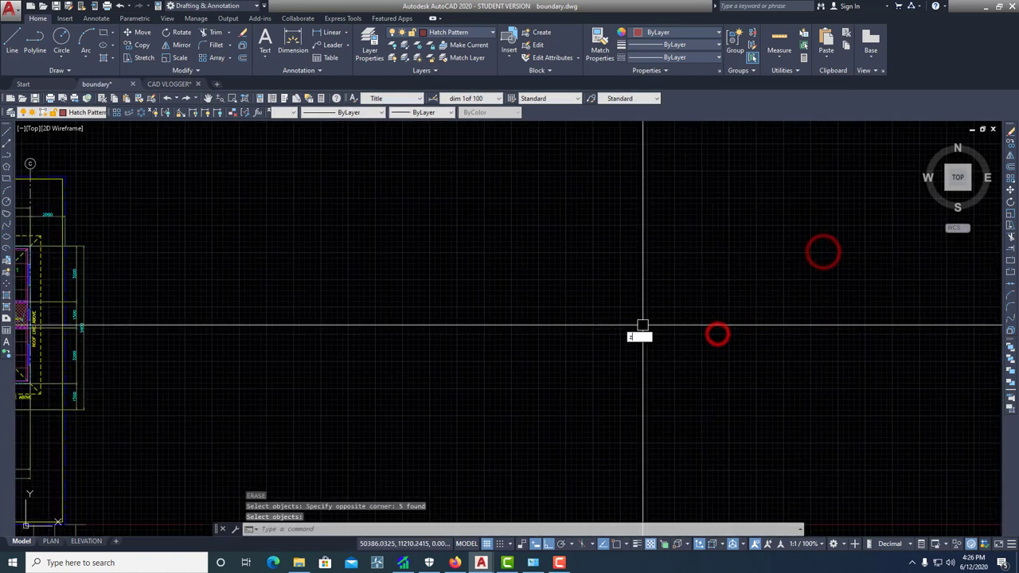
key("Return")
- Zoom to extents so the whole floor plan is visible
type("z")
key("Return")
type("e")
key("Return")
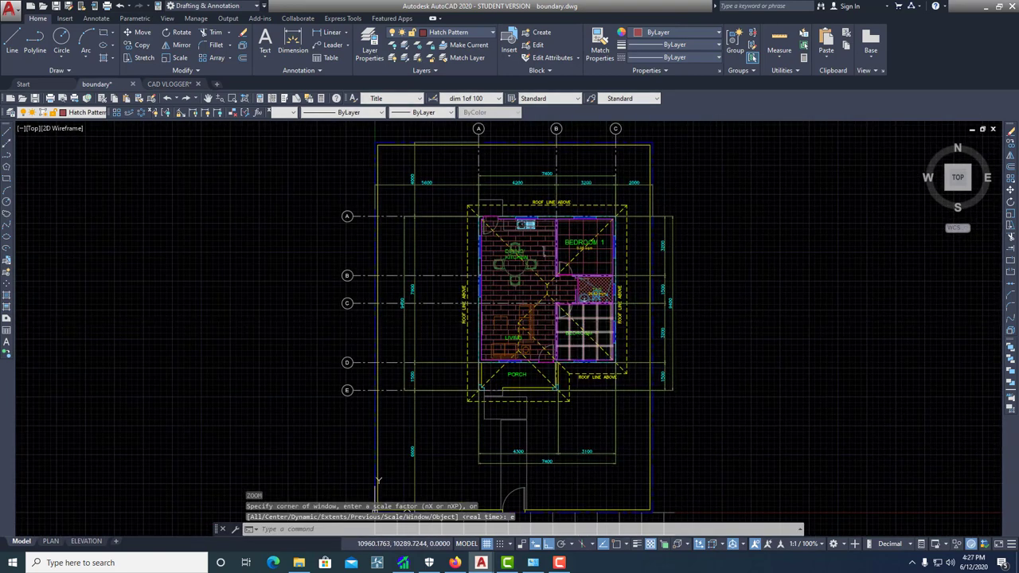
- In Options > Profiles, add the current settings as 'CAD Vlogger Profile' and apply
type("op")
key("Return")
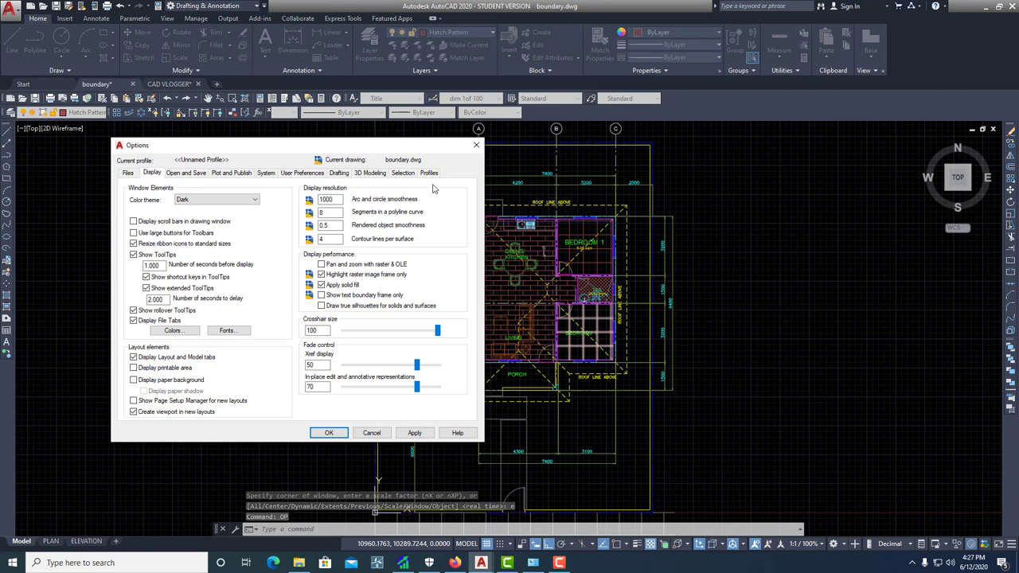
left_click(407, 173)
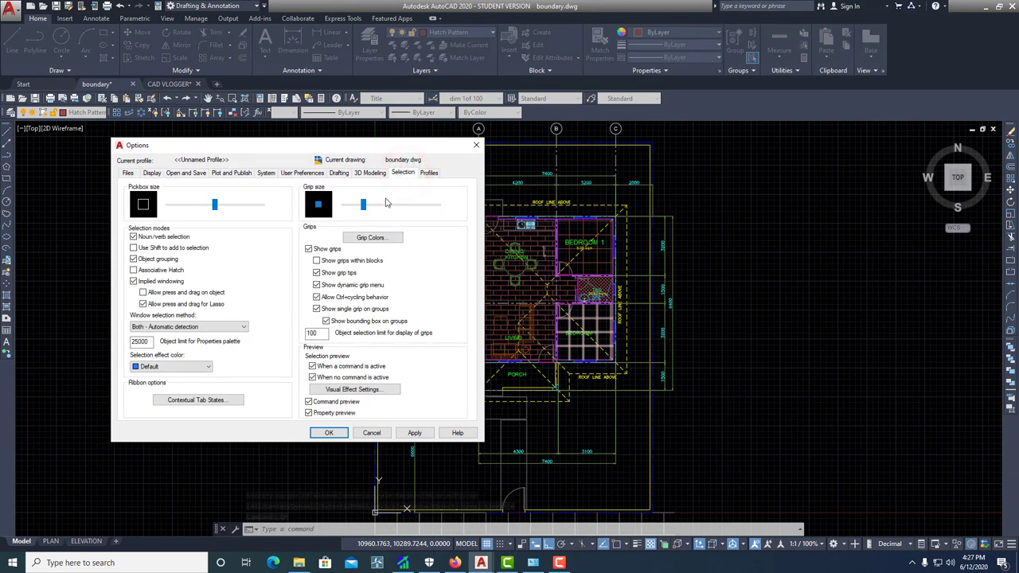
left_click(428, 175)
left_click_drag(383, 145, 377, 169)
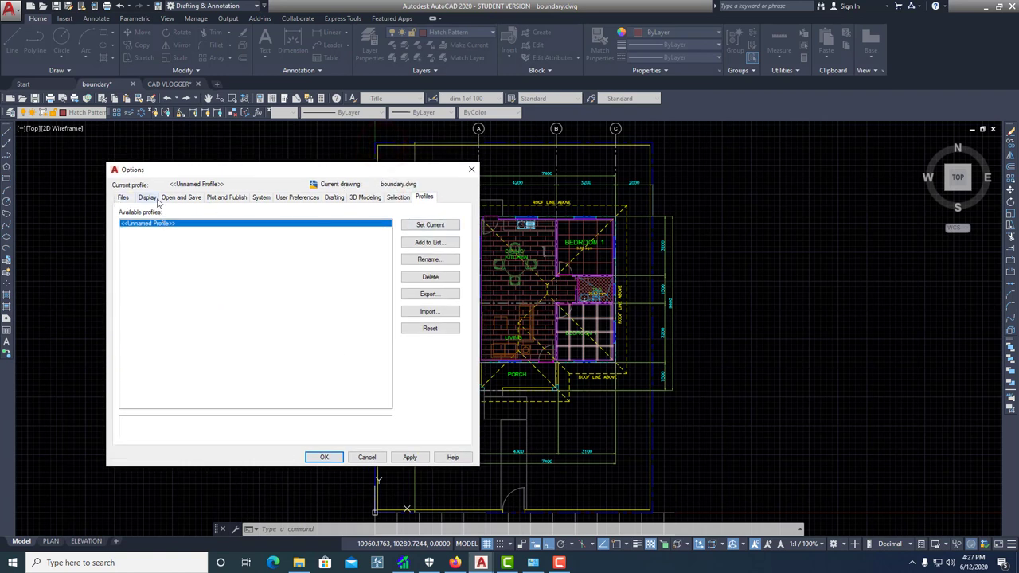
left_click(191, 199)
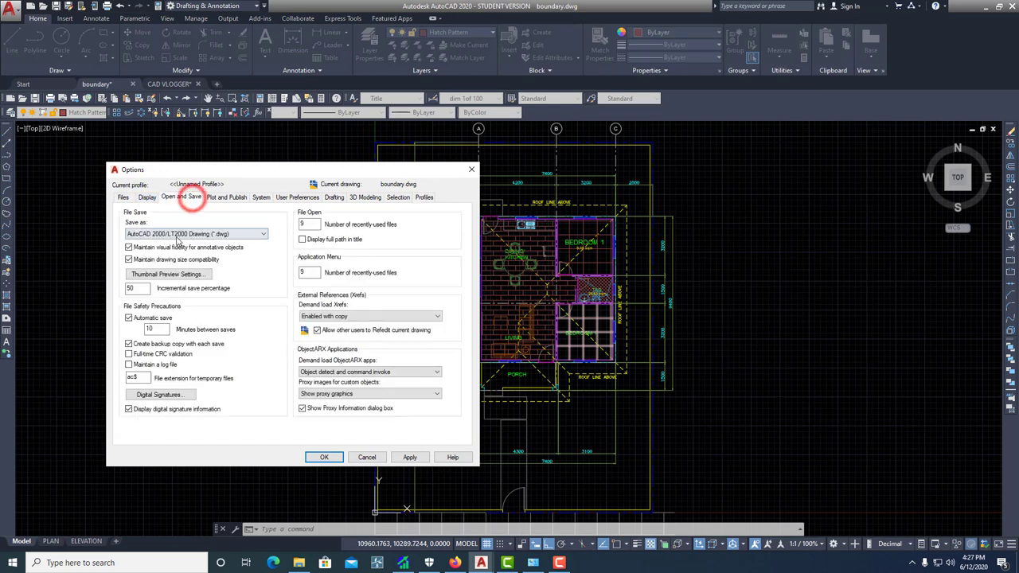
left_click(418, 199)
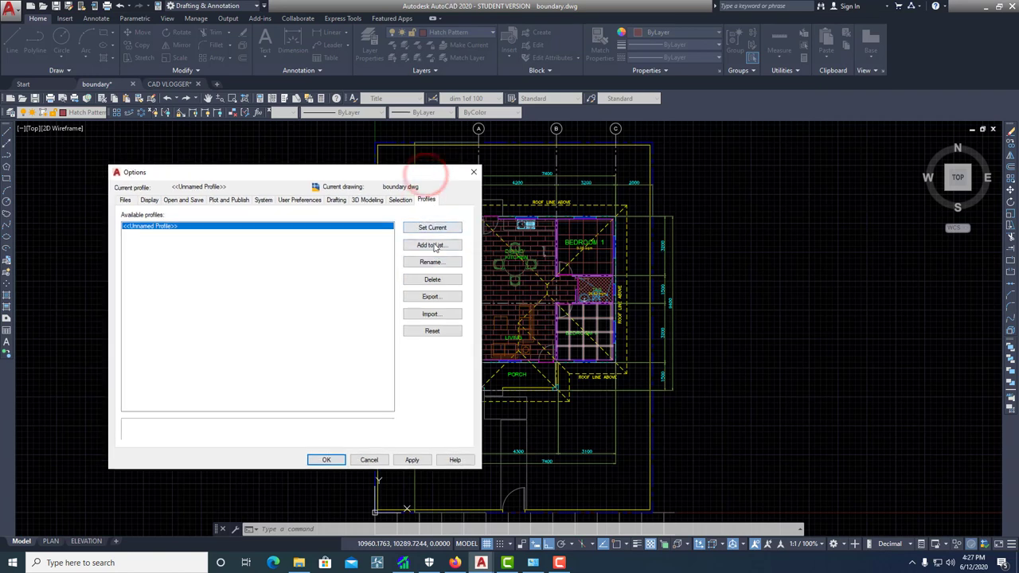
left_click(432, 245)
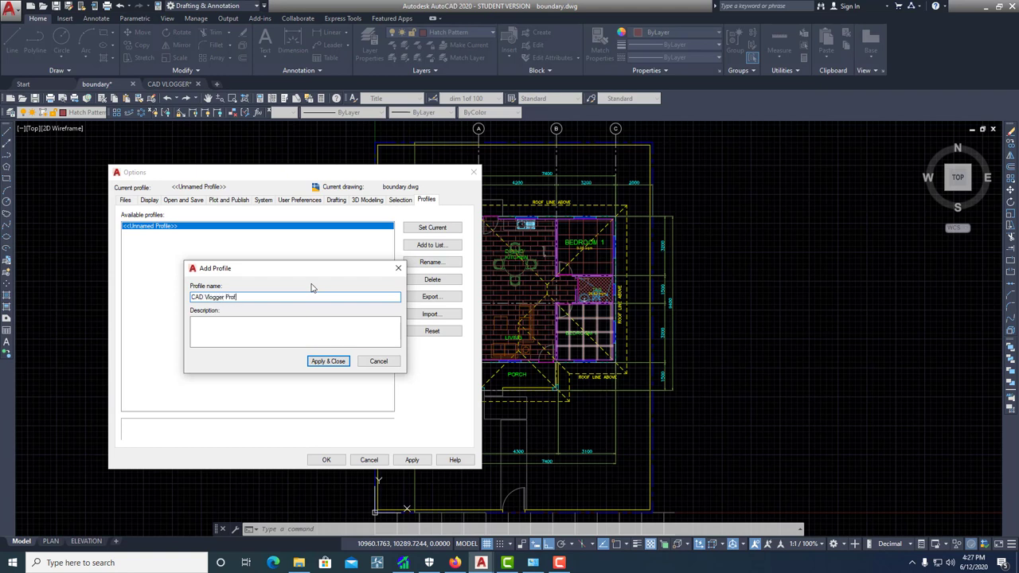
left_click(328, 360)
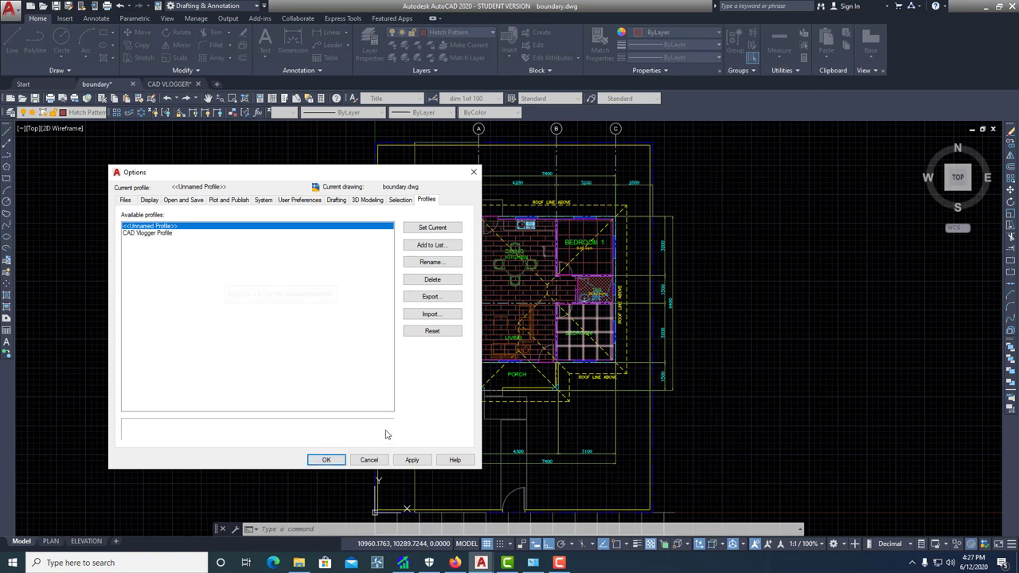
left_click(406, 460)
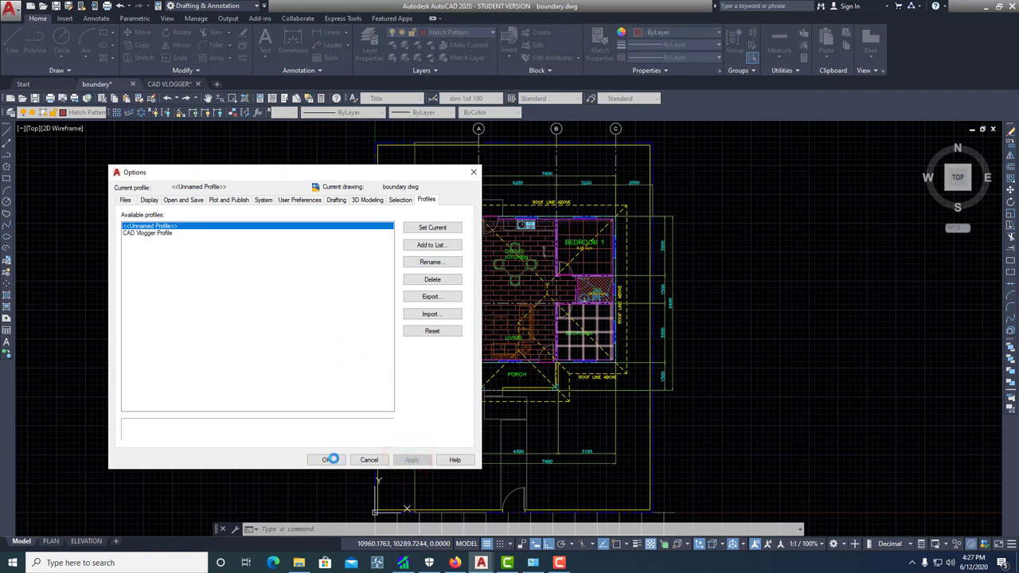
left_click(329, 461)
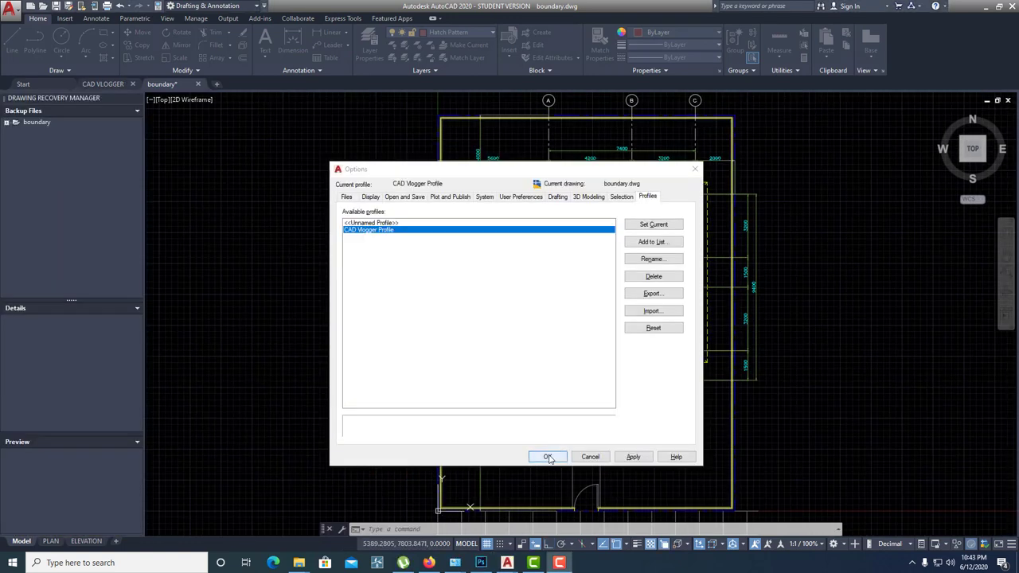
- Set <<Unnamed Profile>> as the current profile and close Options
left_click(548, 457)
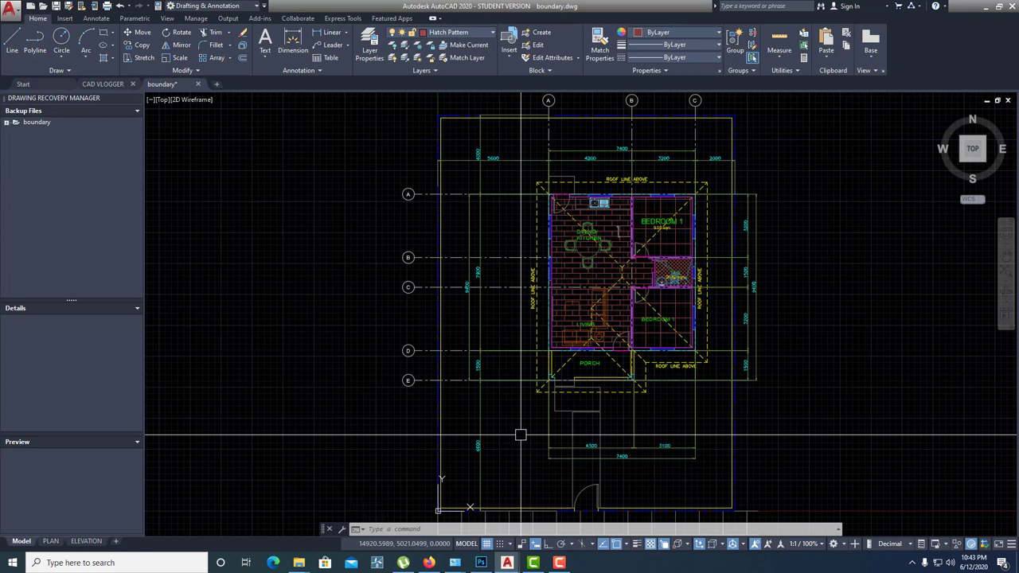
key("Return")
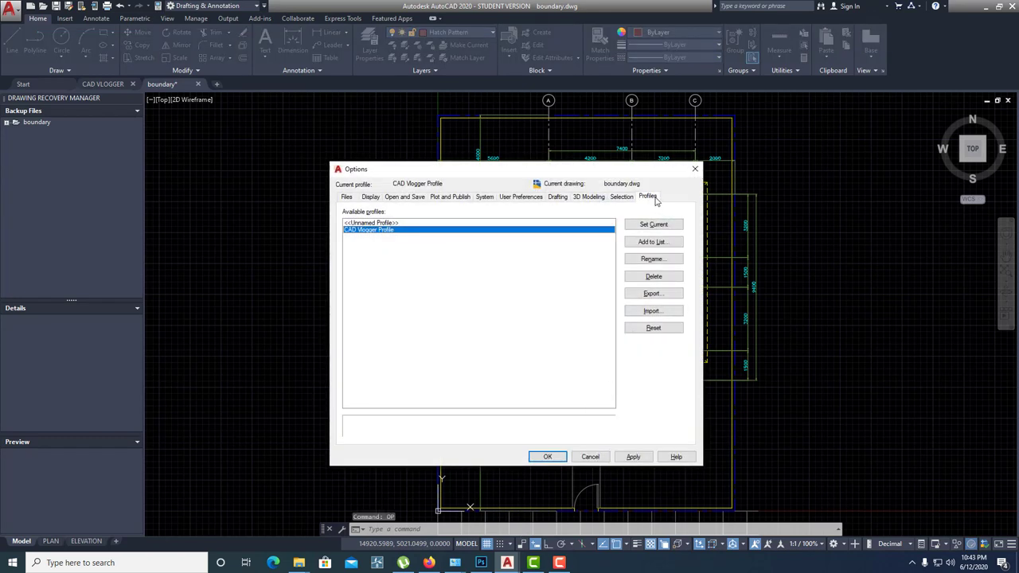
left_click(396, 223)
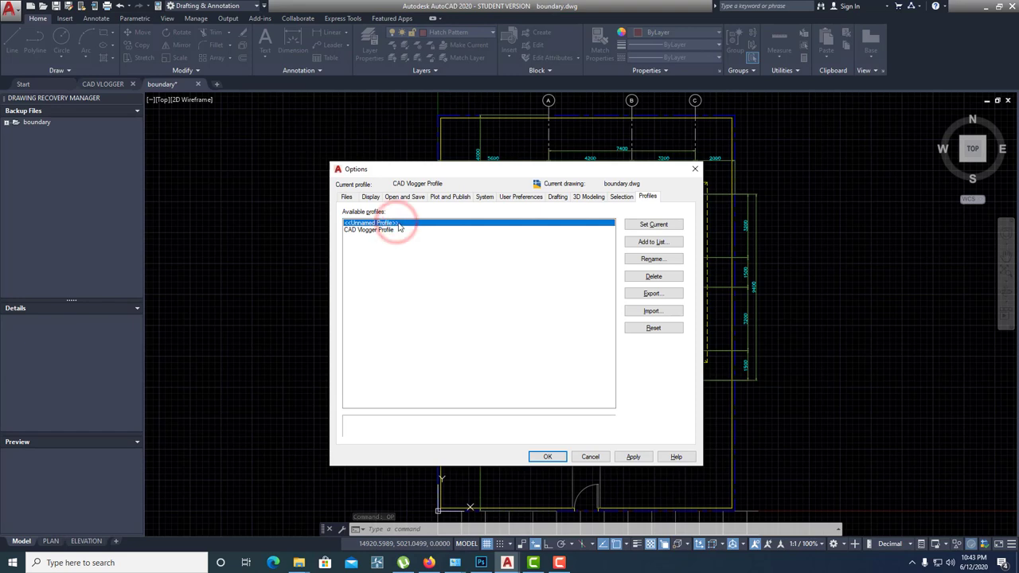
left_click(646, 224)
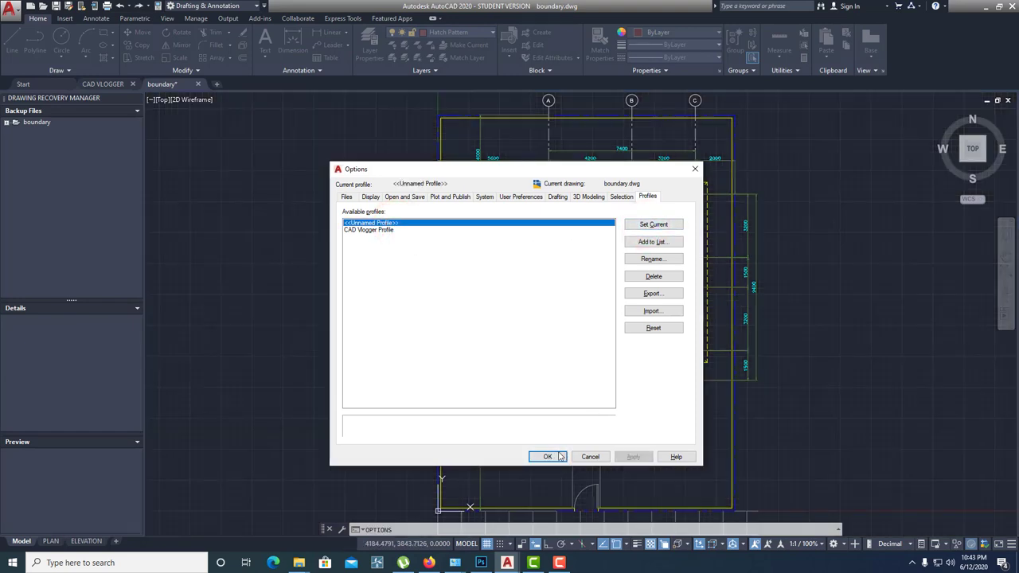
left_click(557, 456)
scroll(549, 453, "down", 2)
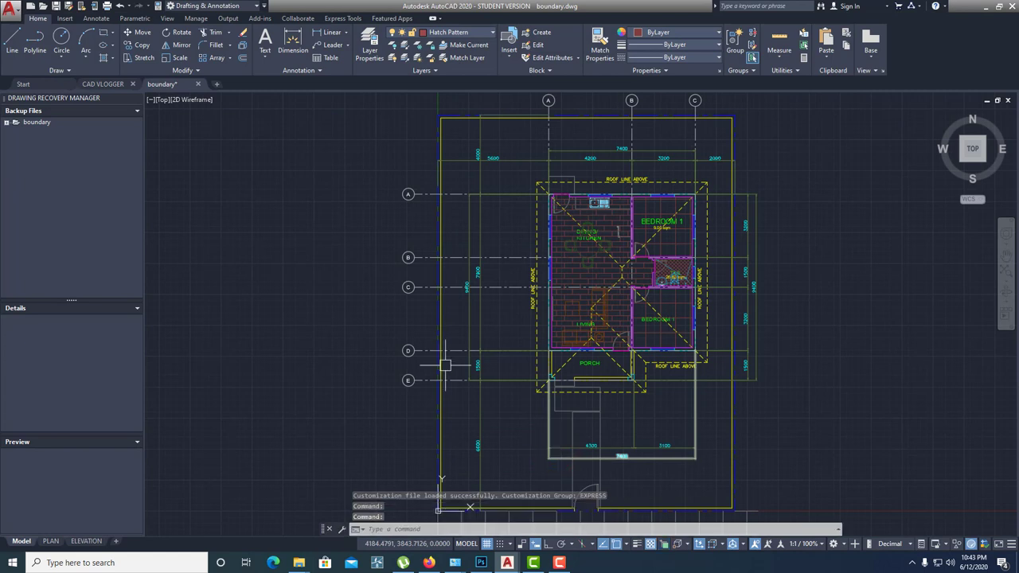
scroll(480, 373, "down", 1)
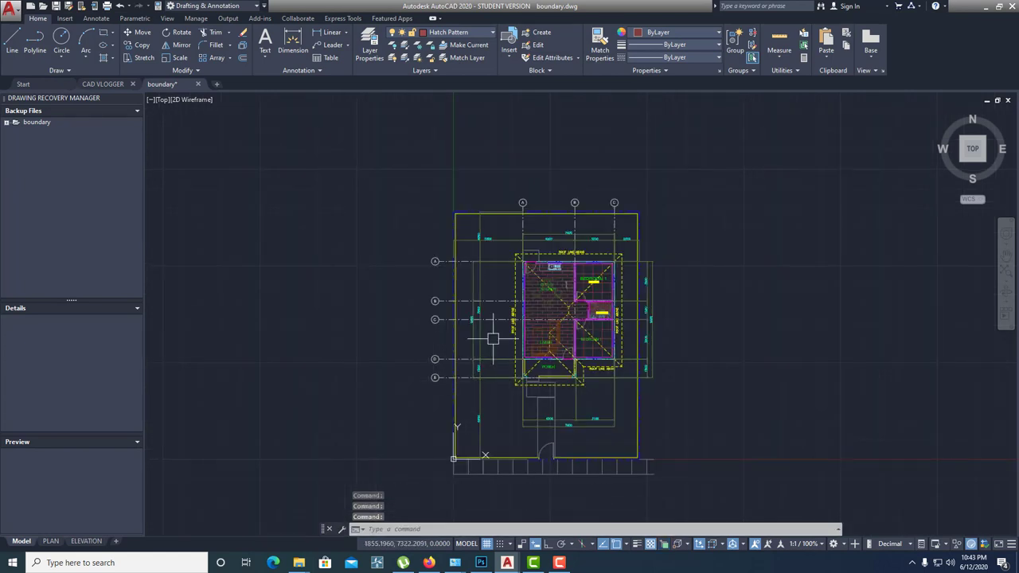
- Set CAD Vlogger Profile as the current profile again and close Options
middle_click_drag(578, 357, 576, 340)
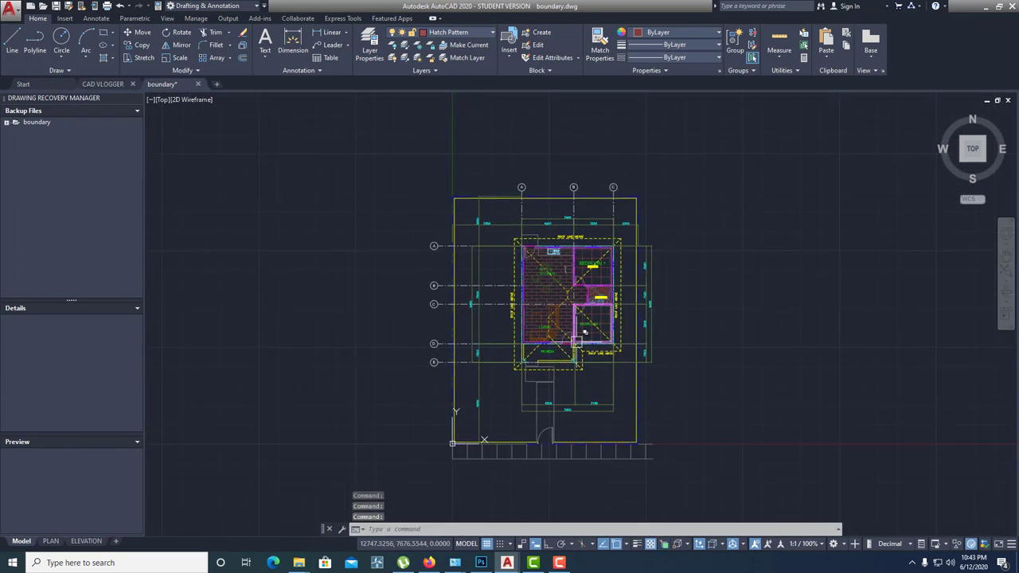
type("op")
key("Return")
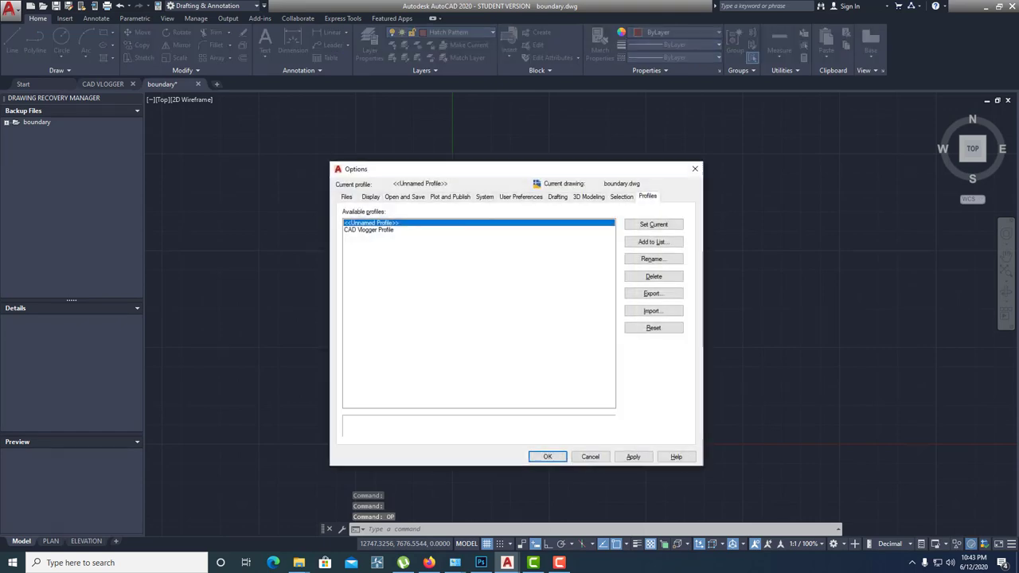
left_click(374, 230)
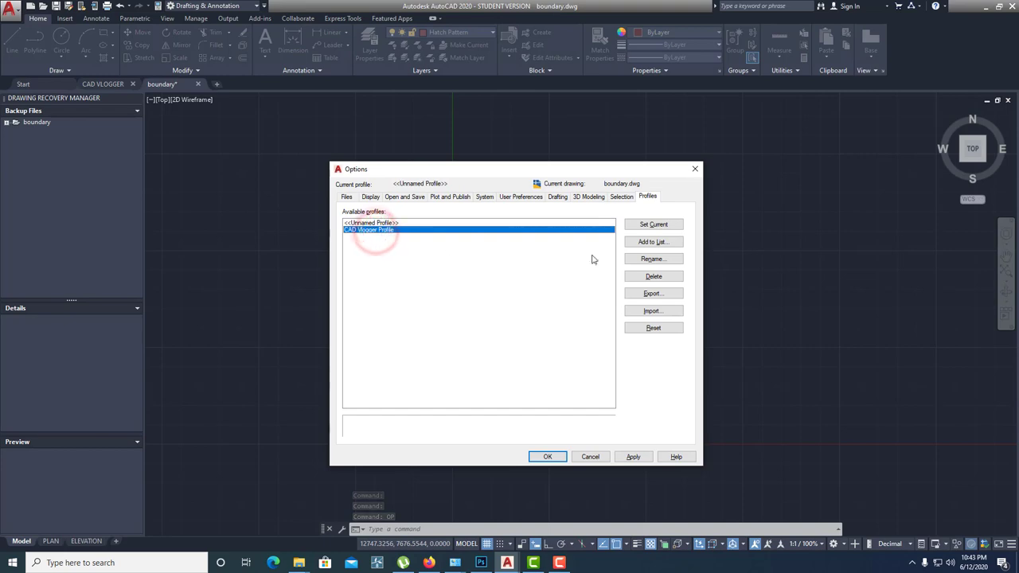
left_click(654, 226)
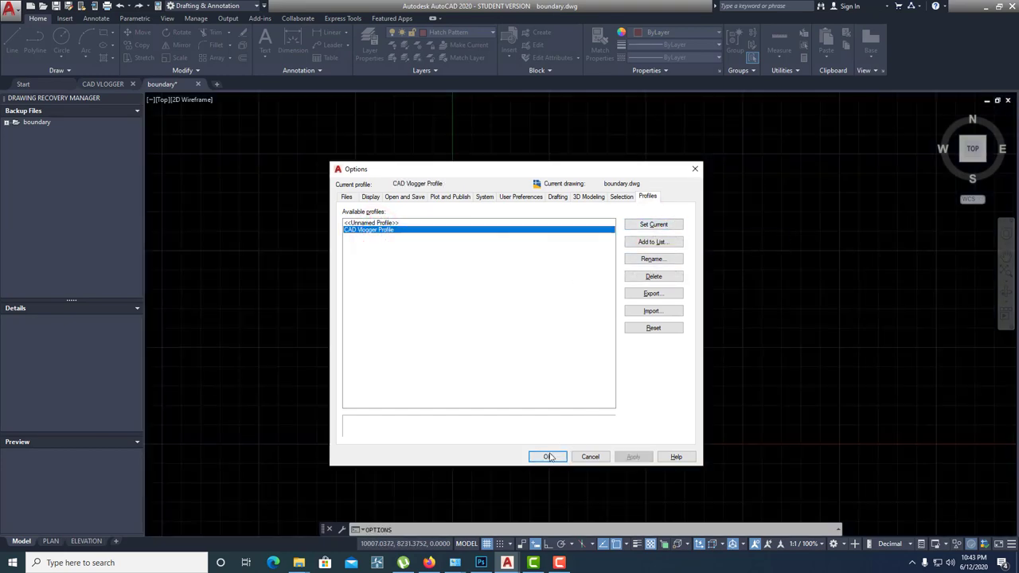
left_click(549, 457)
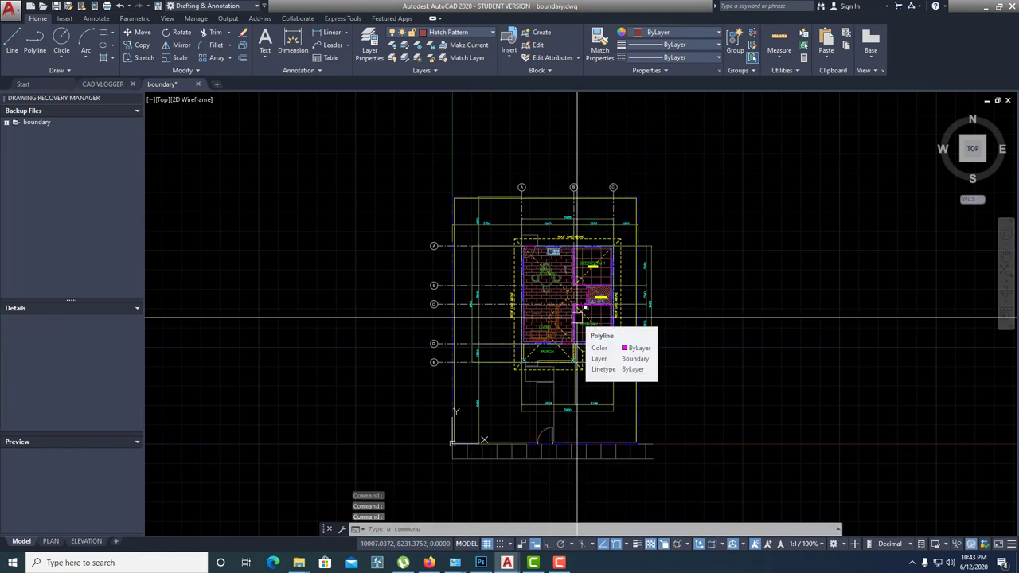
- Lower the crosshair size from 100 to 60 on the Display tab and apply it
type("op")
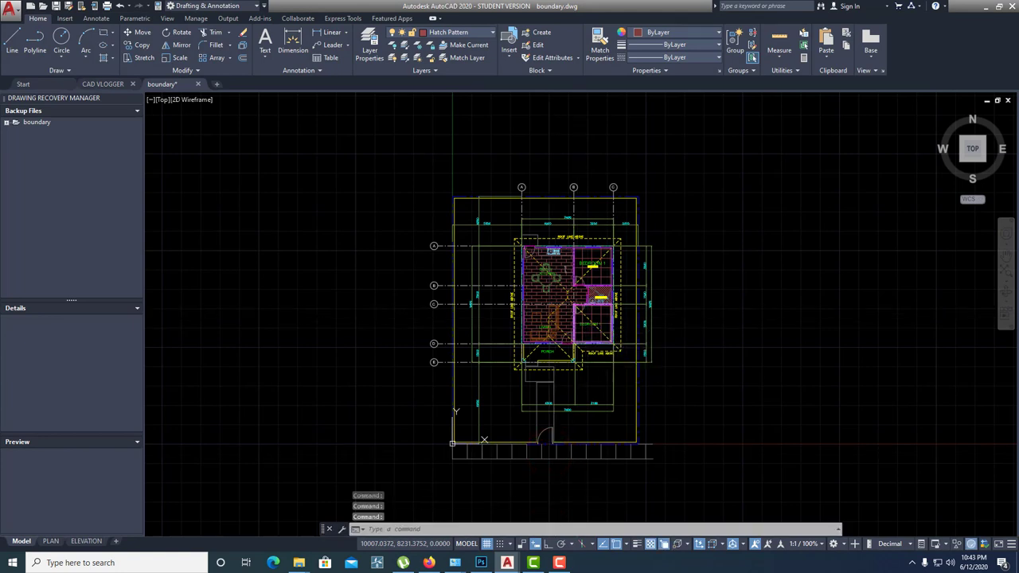
key("Return")
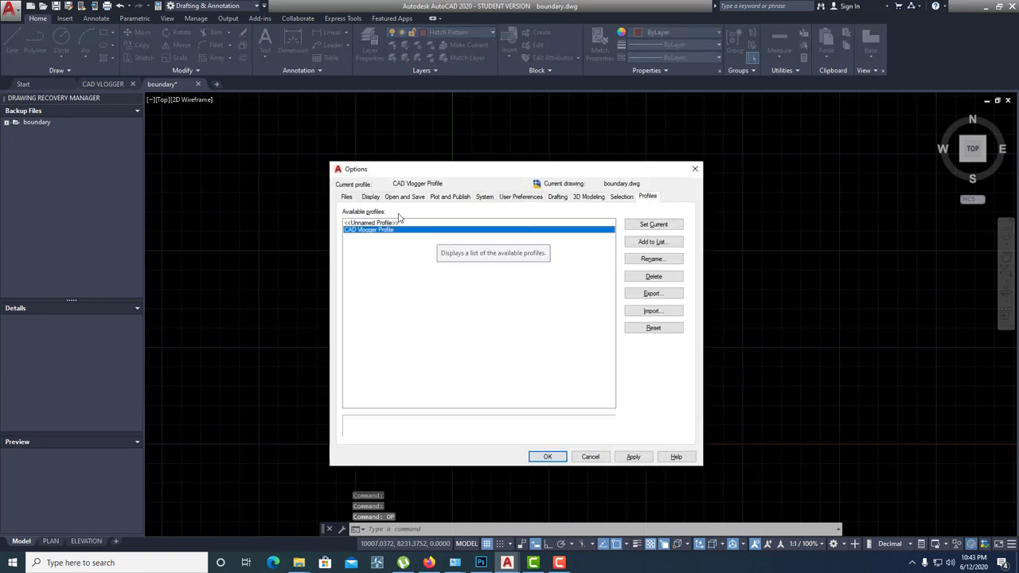
left_click(372, 198)
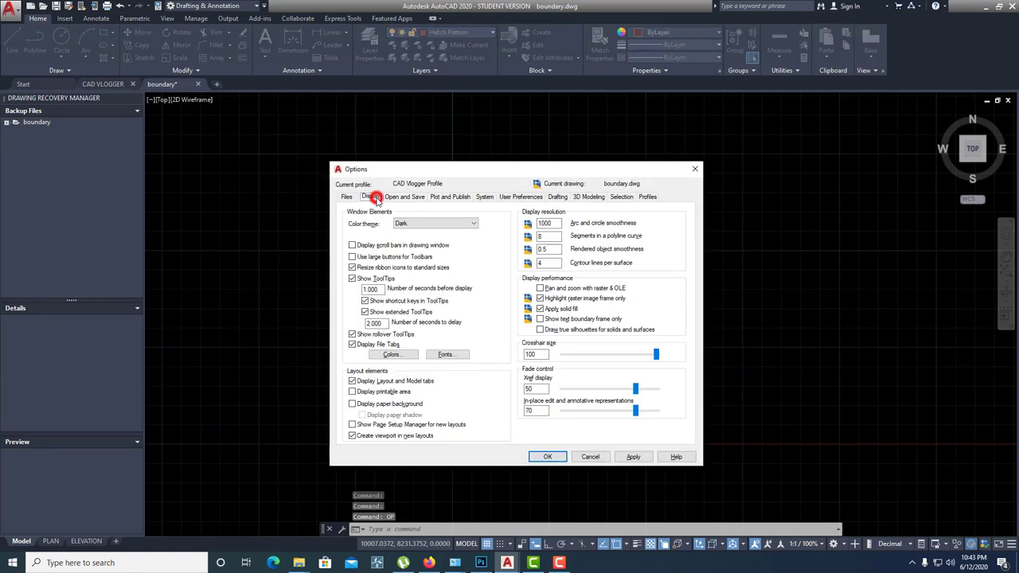
left_click(599, 355)
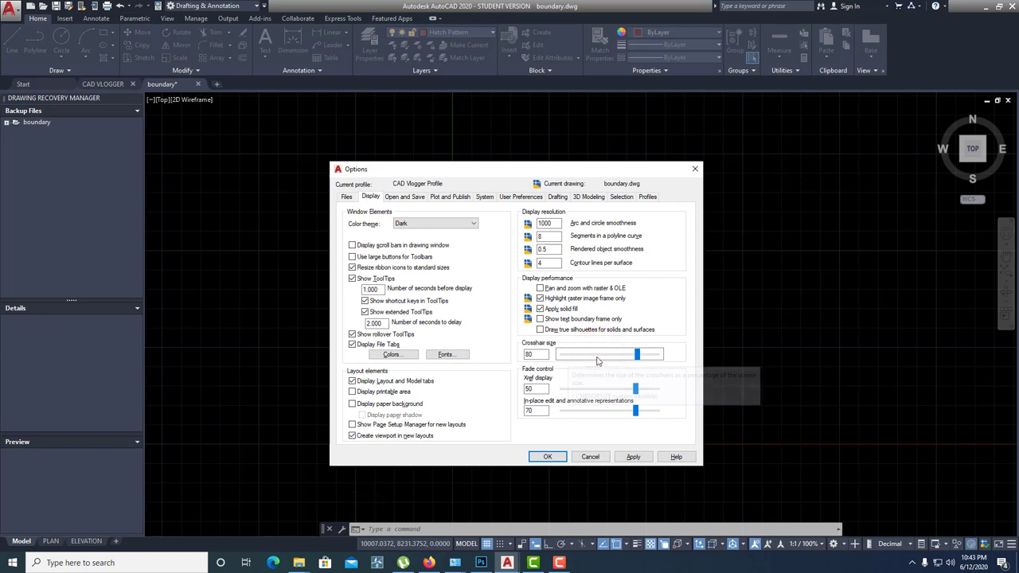
left_click(602, 355)
left_click(633, 458)
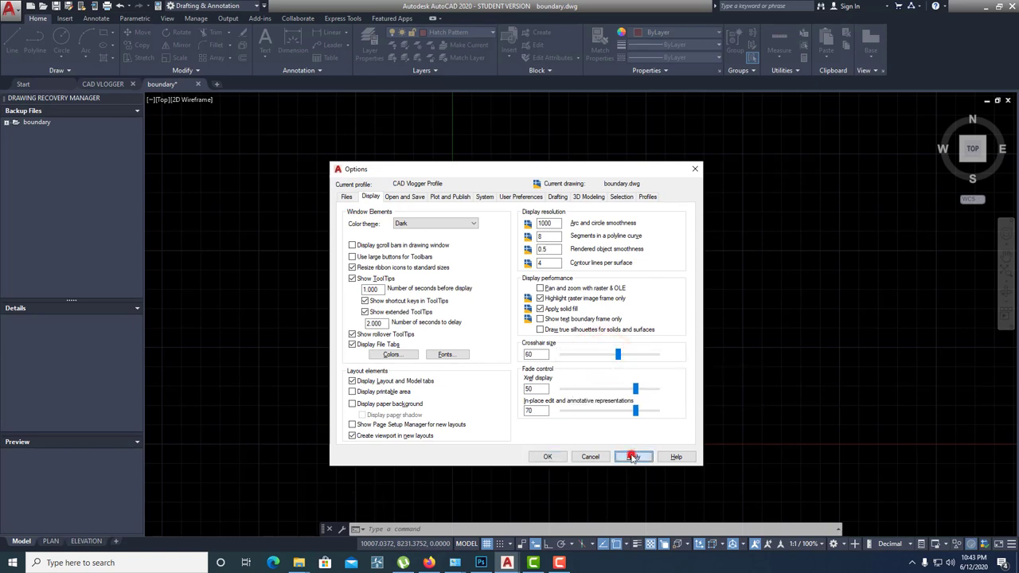
left_click(550, 458)
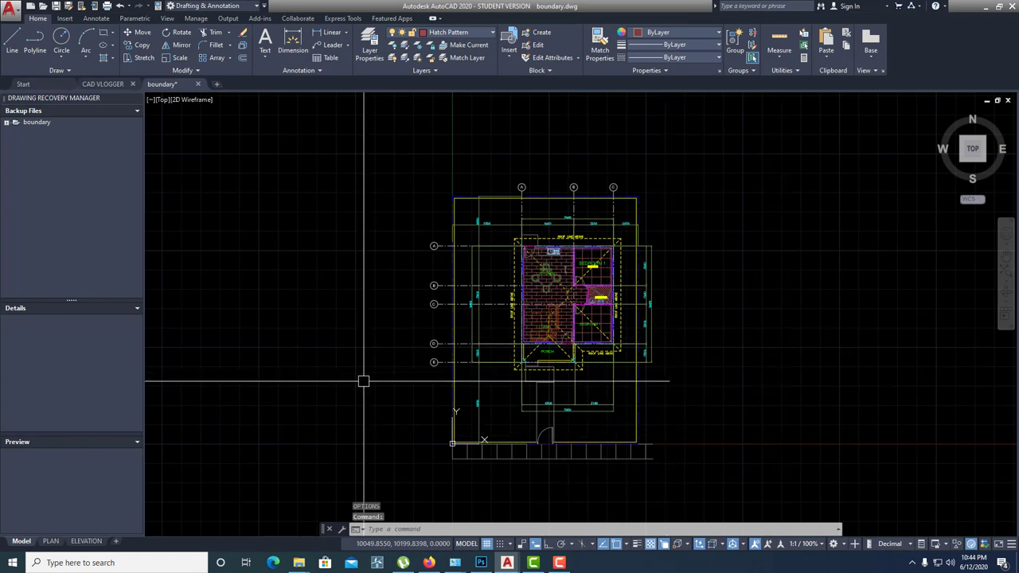
- Confirm CAD Vlogger Profile as current on the Profiles tab and close Options
type("OP")
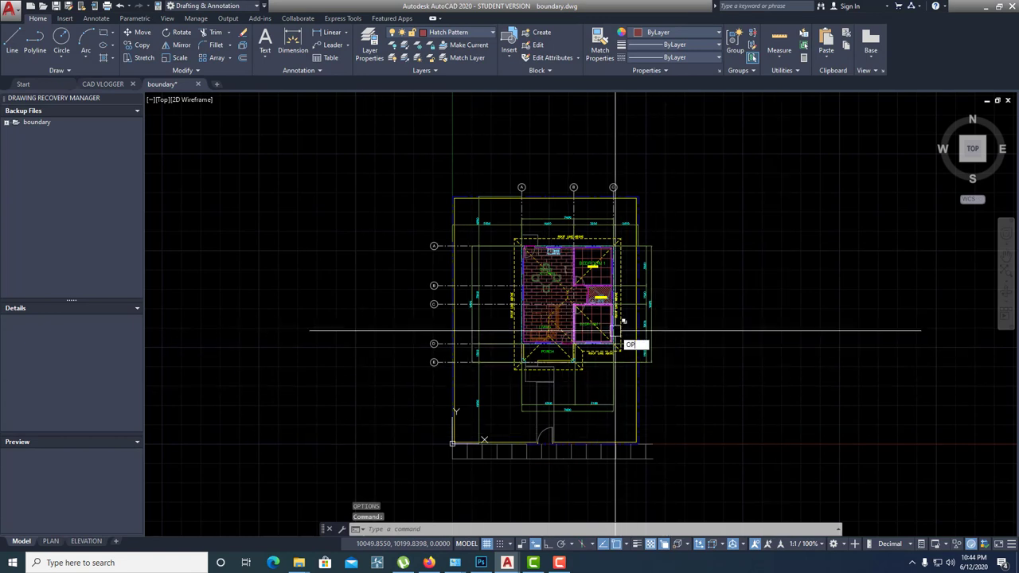
key("Return")
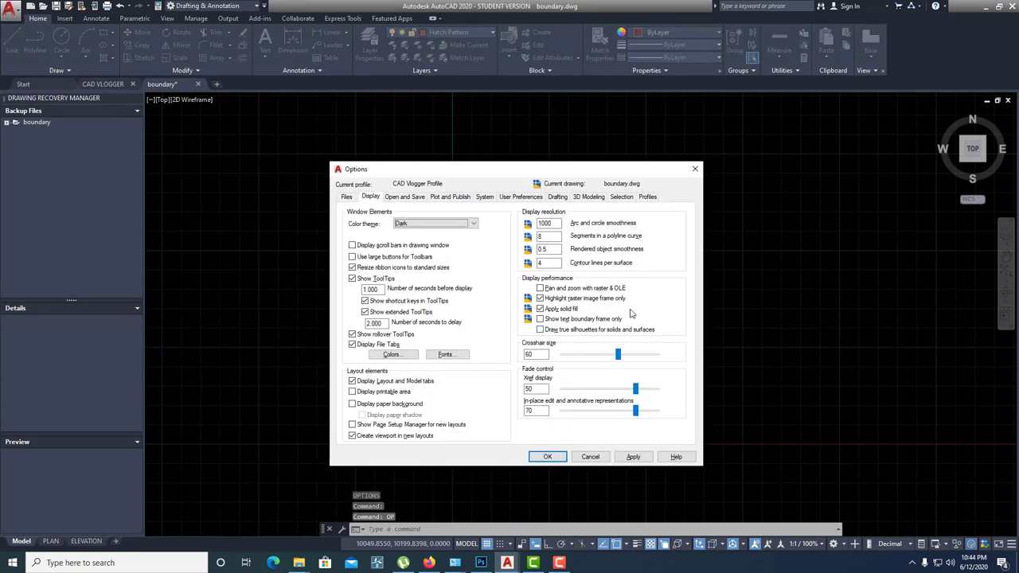
left_click(648, 196)
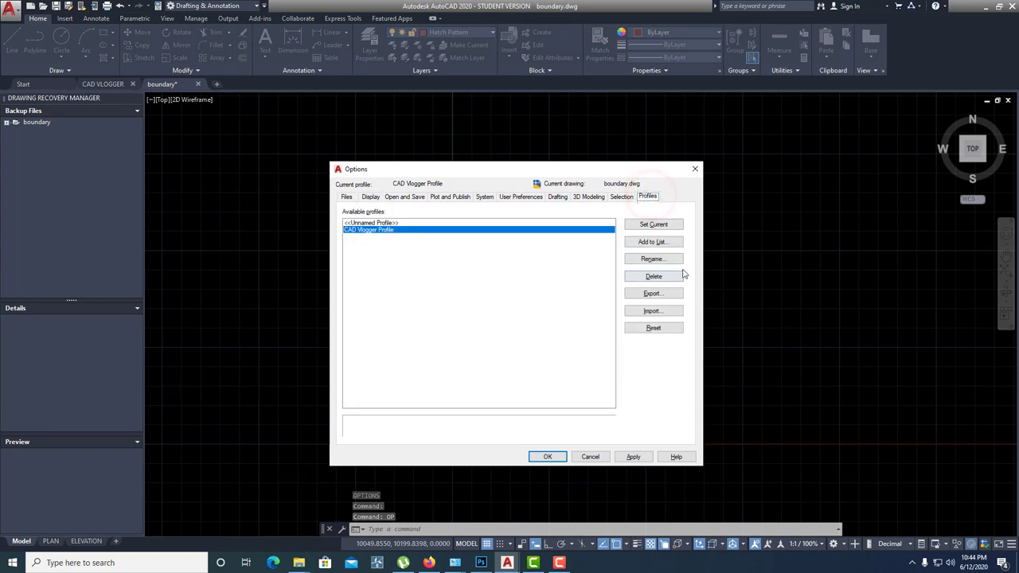
left_click(653, 224)
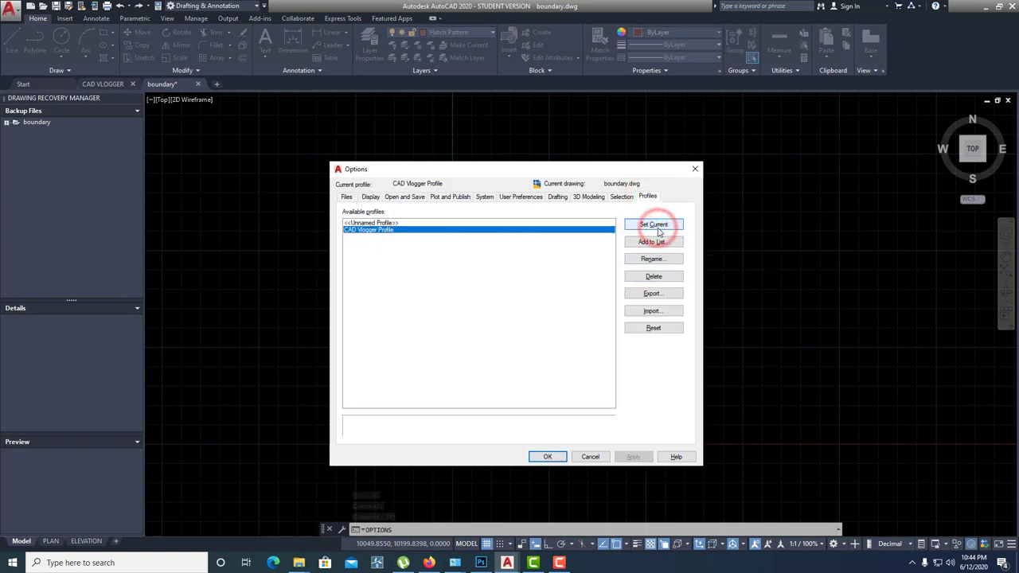
left_click(547, 457)
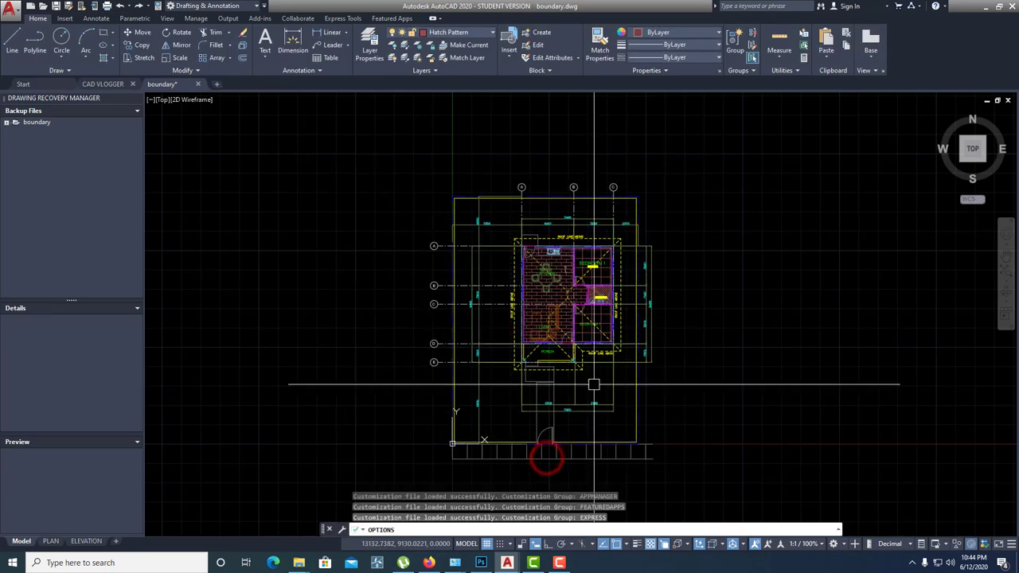
- Switch the current profile to <<Unnamed Profile>>
type("OP")
key("Return")
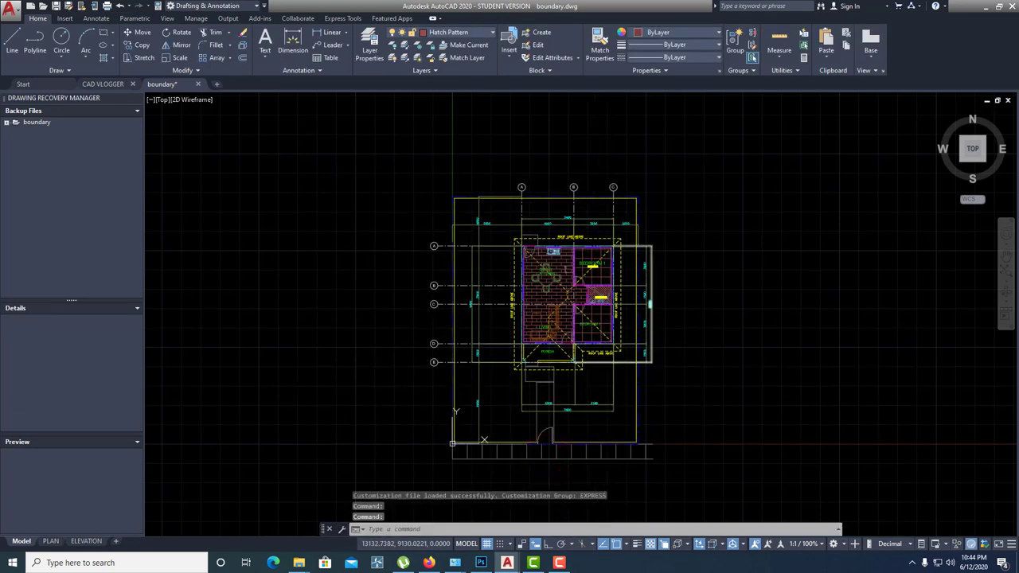
left_click(403, 222)
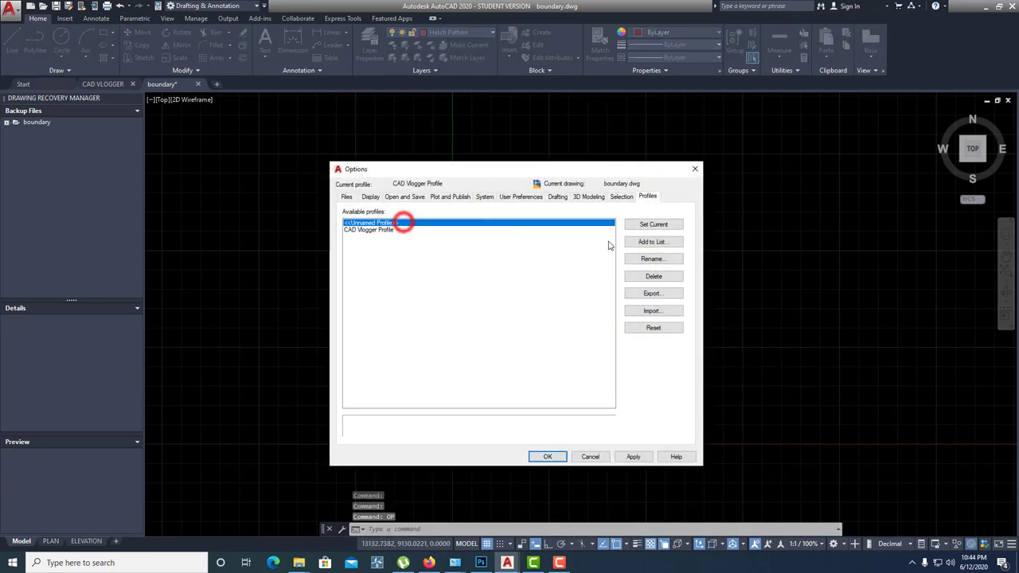
left_click(653, 224)
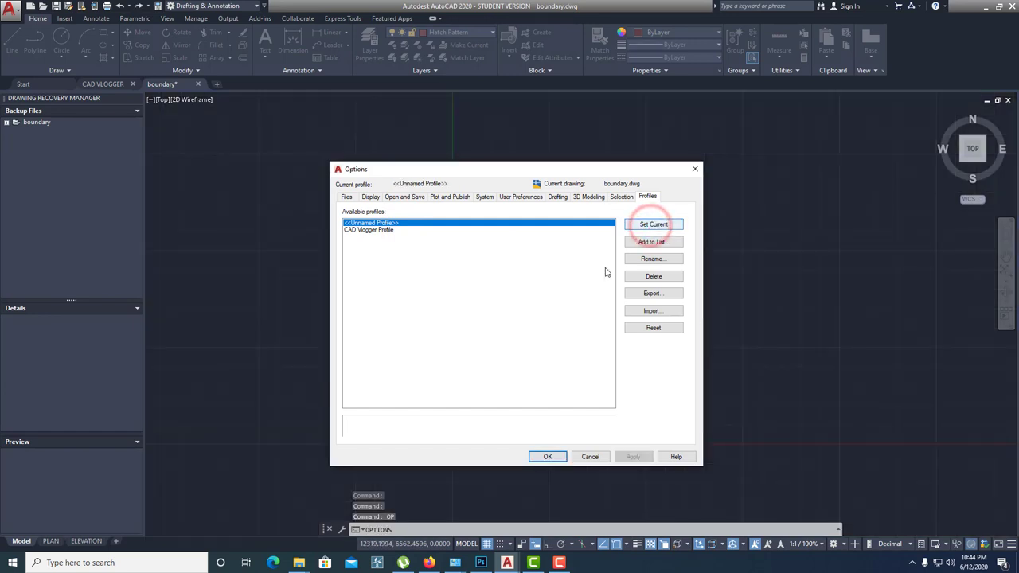
left_click(555, 456)
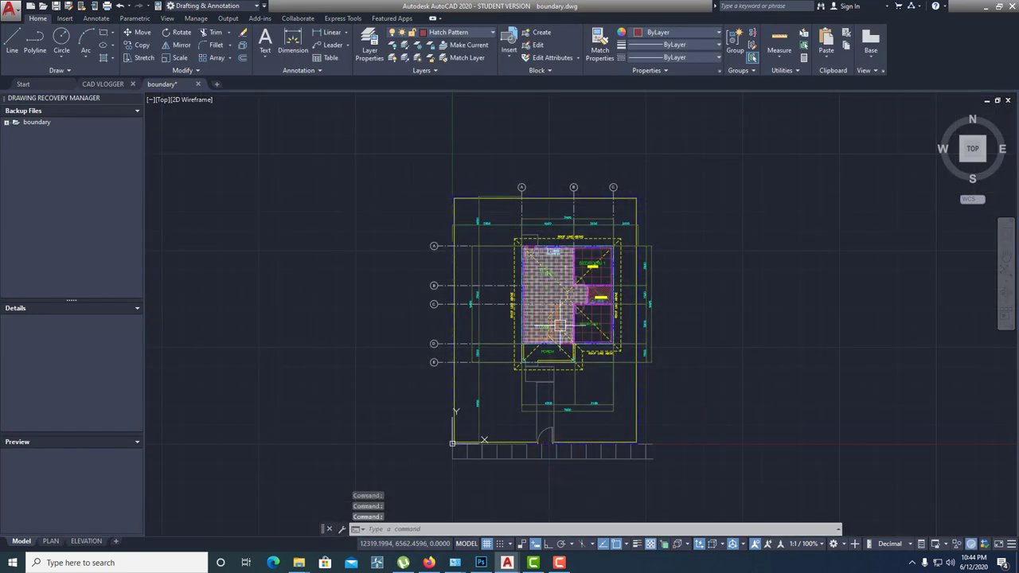
- Restore CAD Vlogger Profile as the current profile
key("Return")
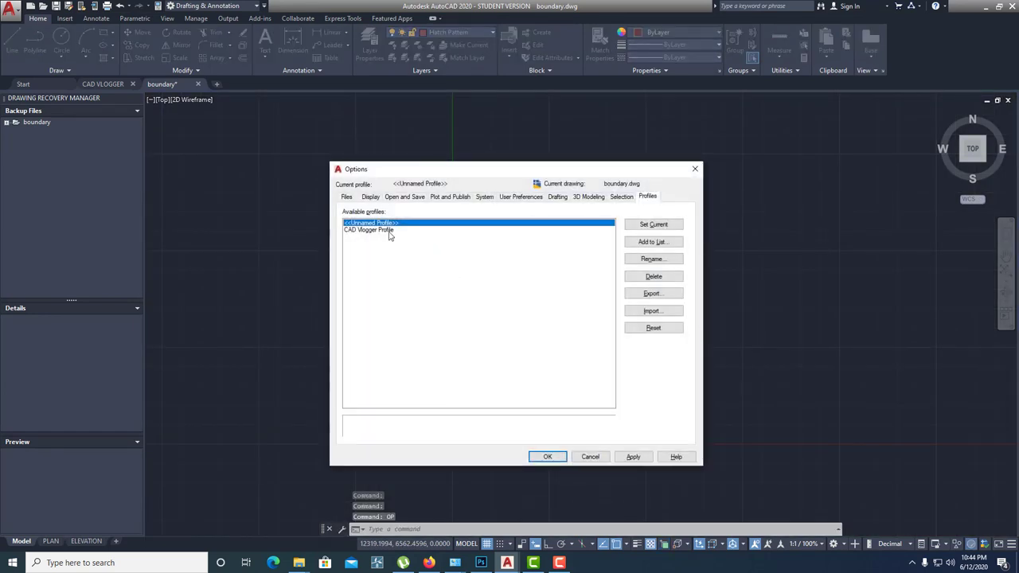
left_click(386, 230)
left_click(654, 224)
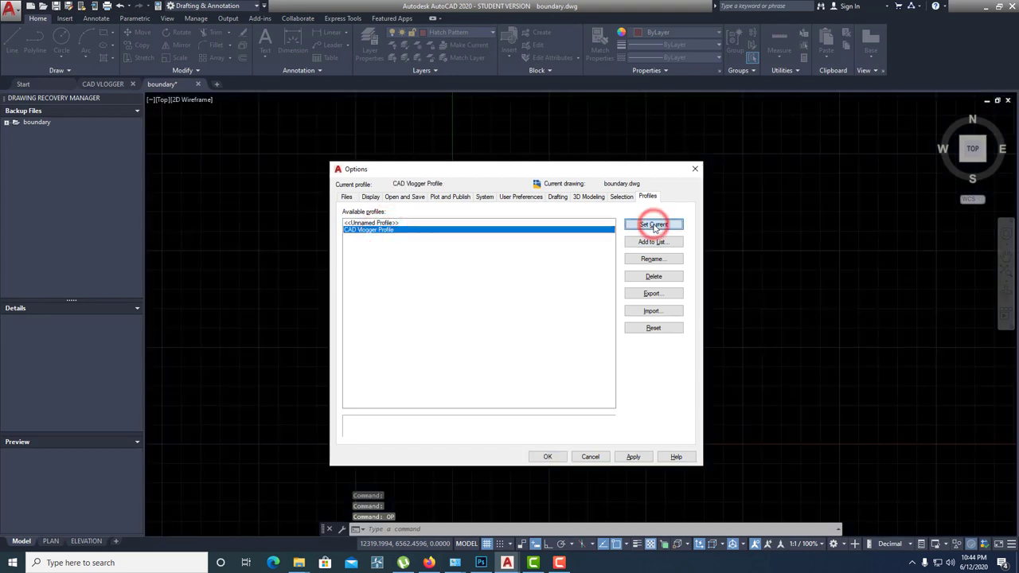
left_click(548, 456)
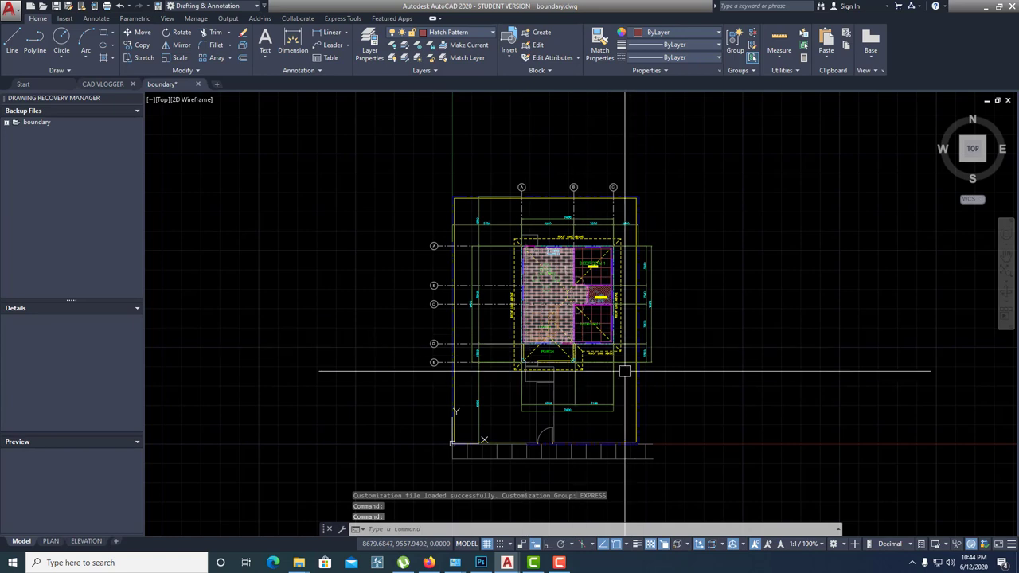
- Raise the crosshair size from 60 to 100 on the Display tab and apply it
key("Return")
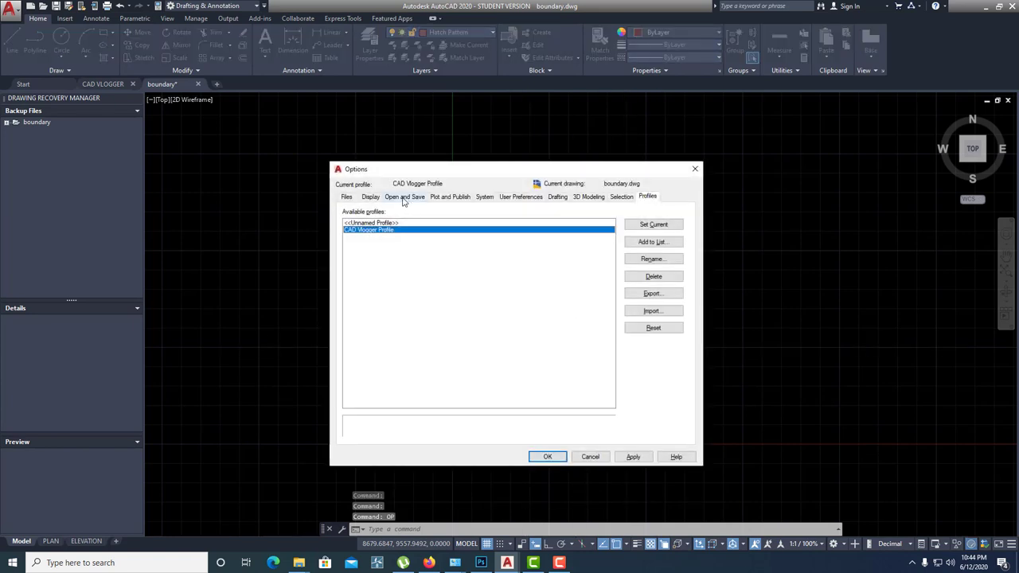
left_click(370, 196)
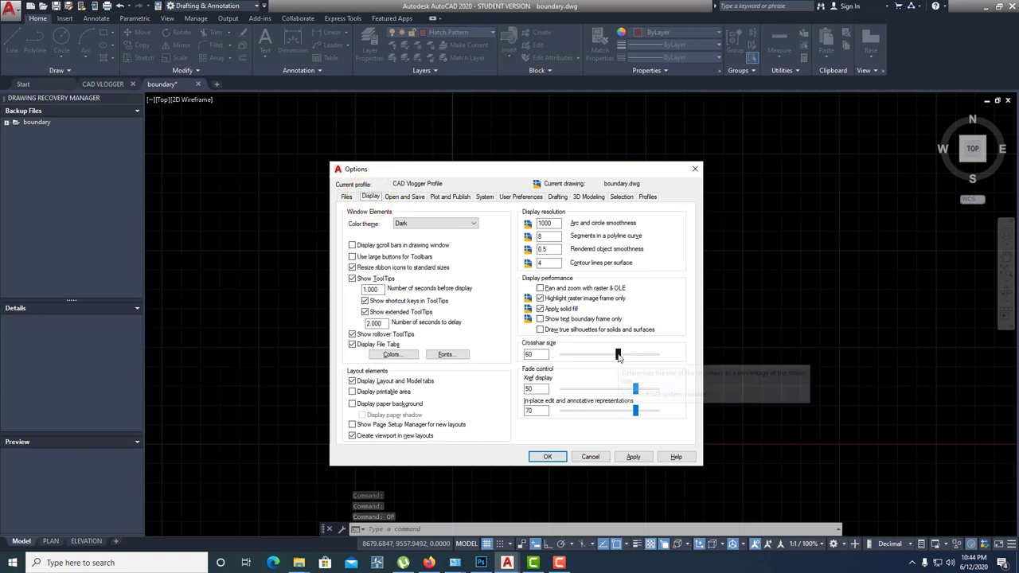
left_click_drag(619, 355, 662, 356)
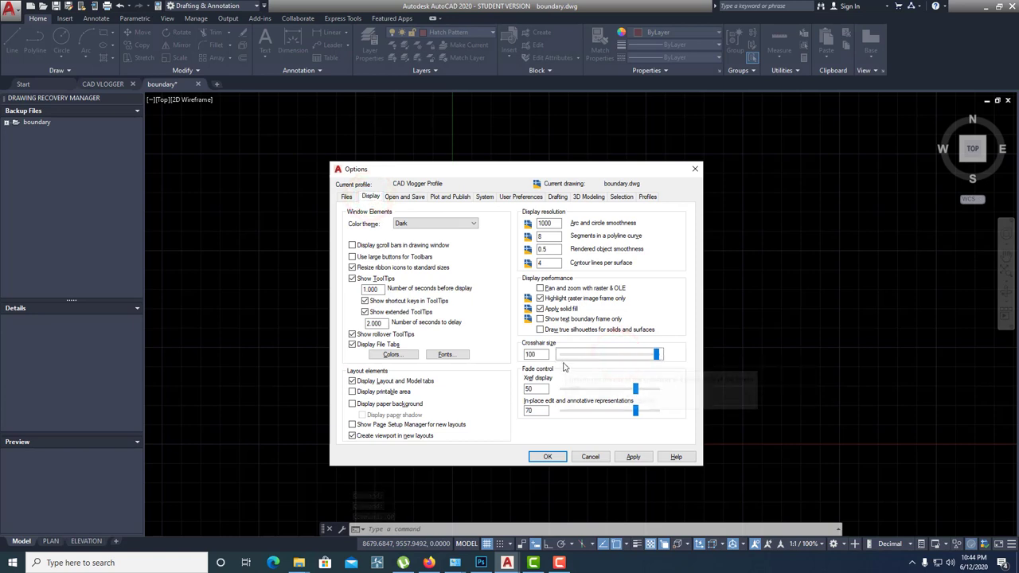
left_click(633, 457)
left_click(547, 457)
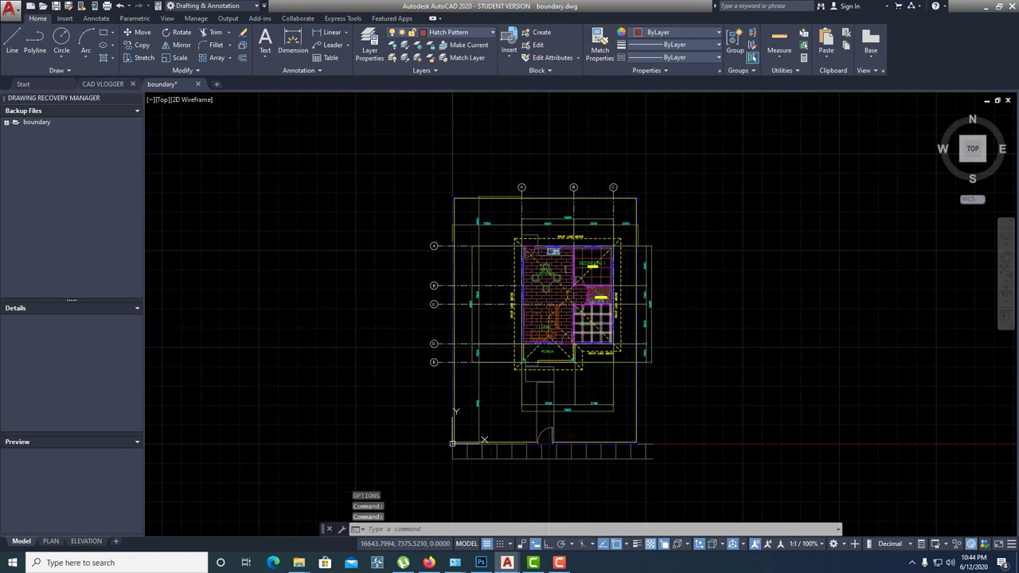
type("OP")
key("Return")
- Select CAD Vlogger Profile and view its Export and Import dialogs, cancelling both
left_click(649, 198)
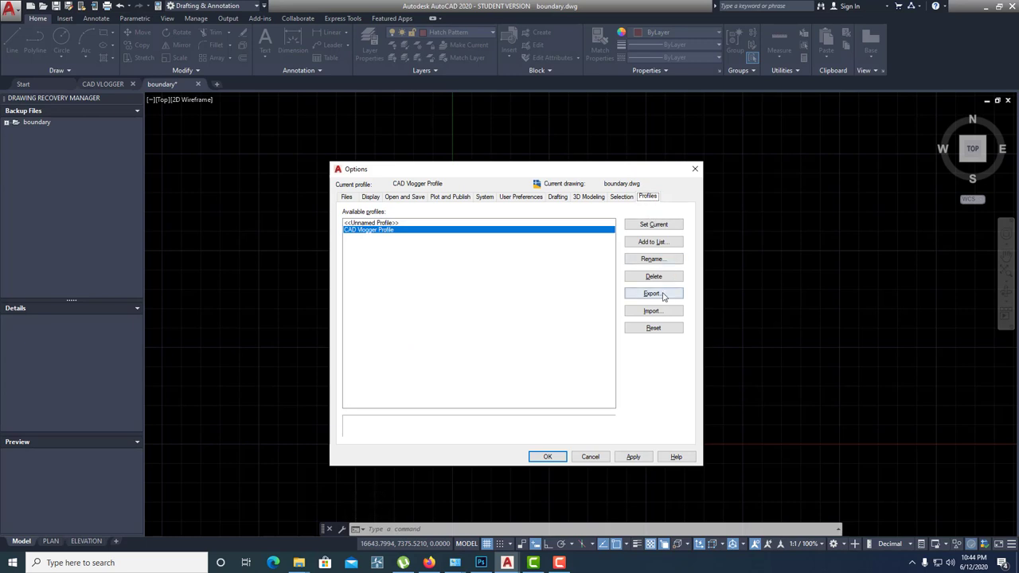
left_click(523, 229)
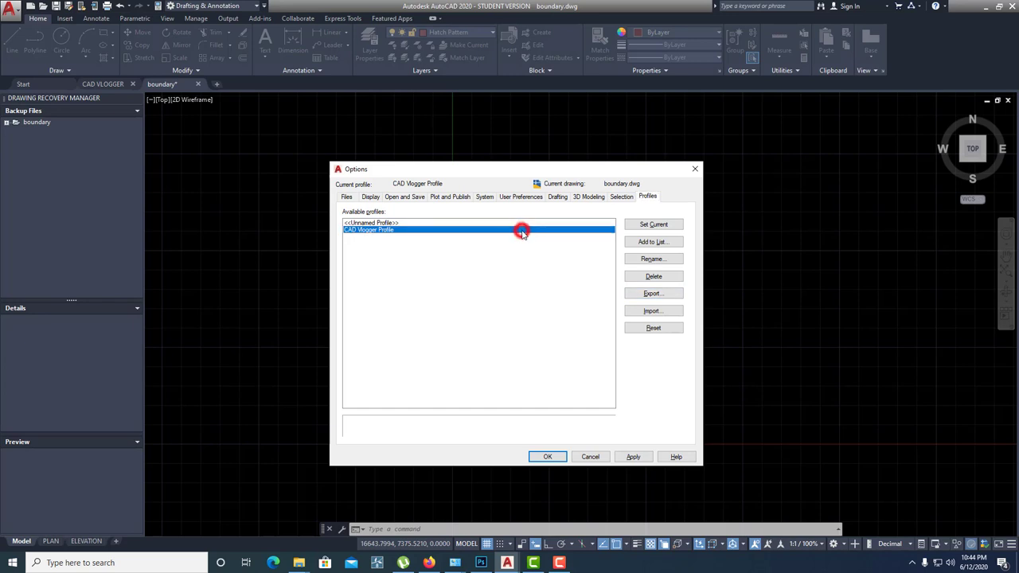
left_click(639, 293)
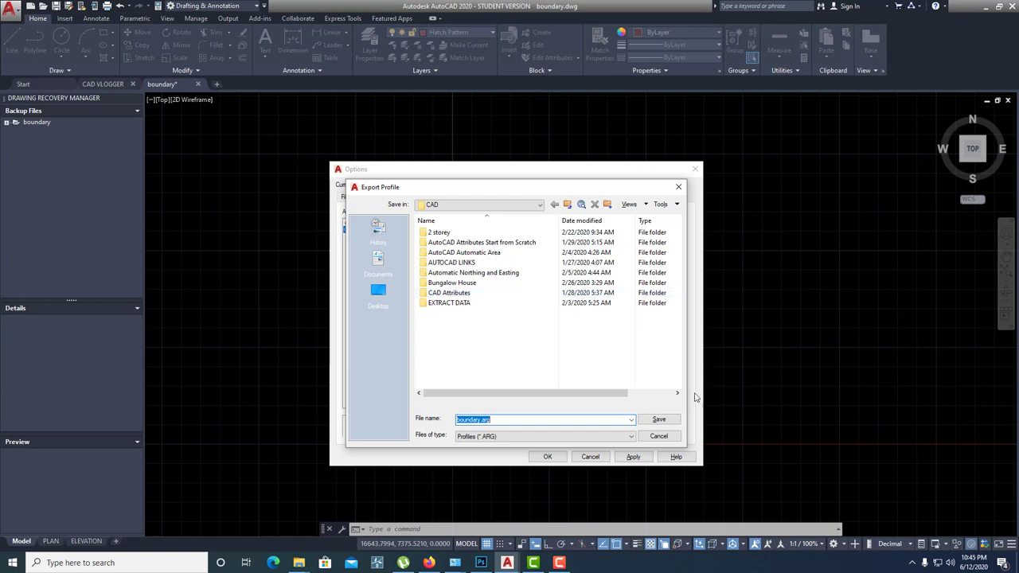
left_click(658, 436)
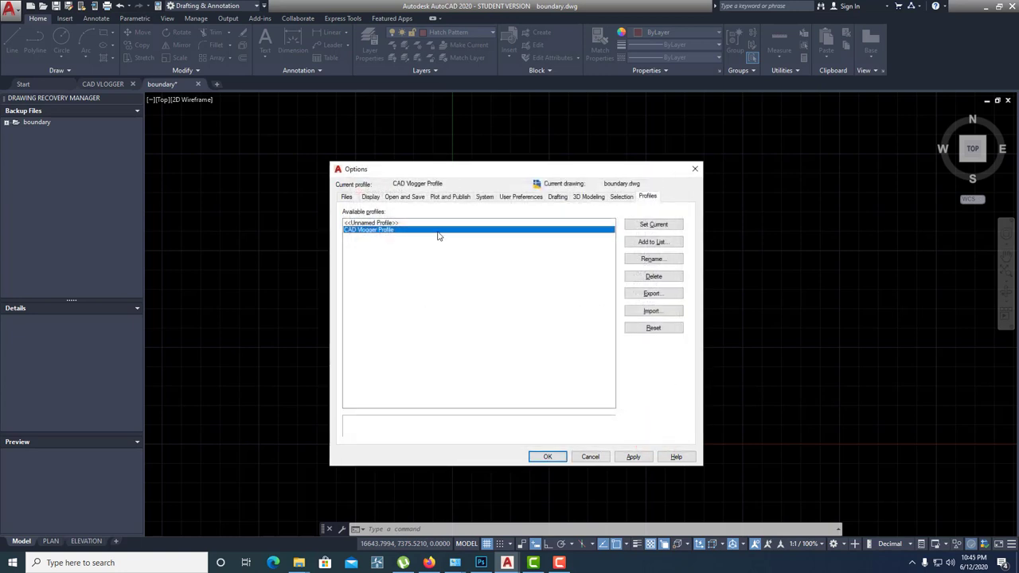
left_click(653, 312)
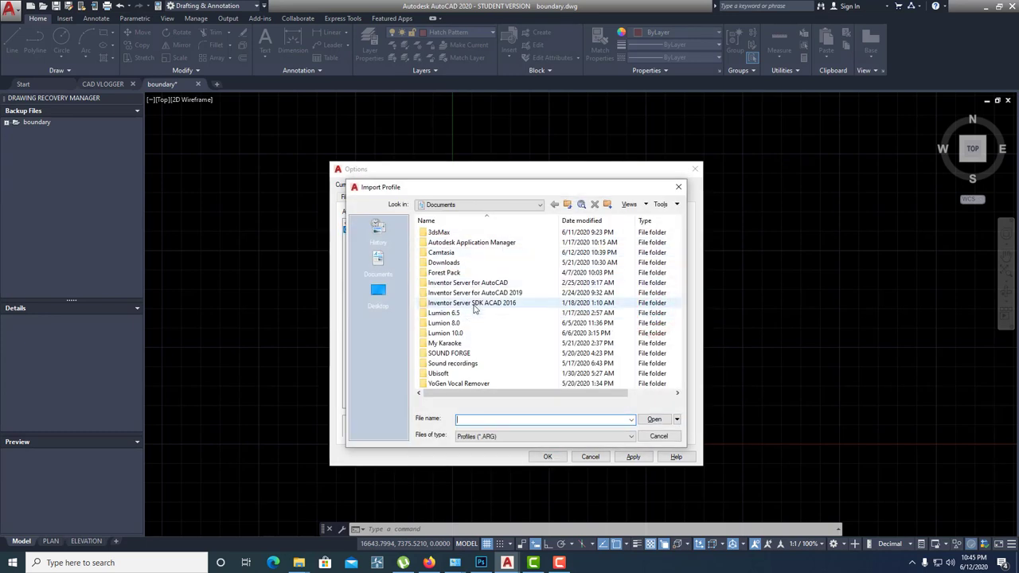
left_click(649, 435)
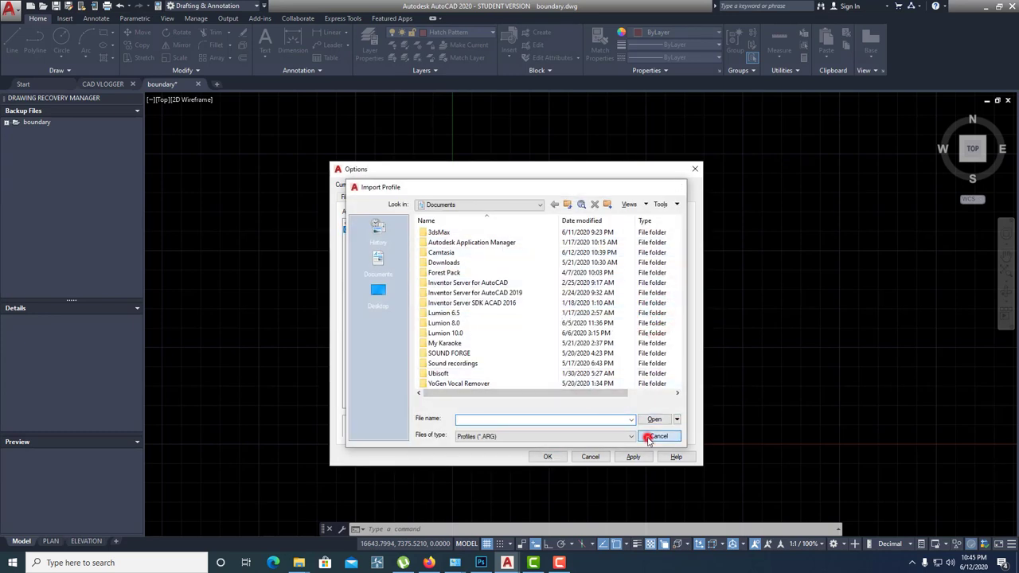